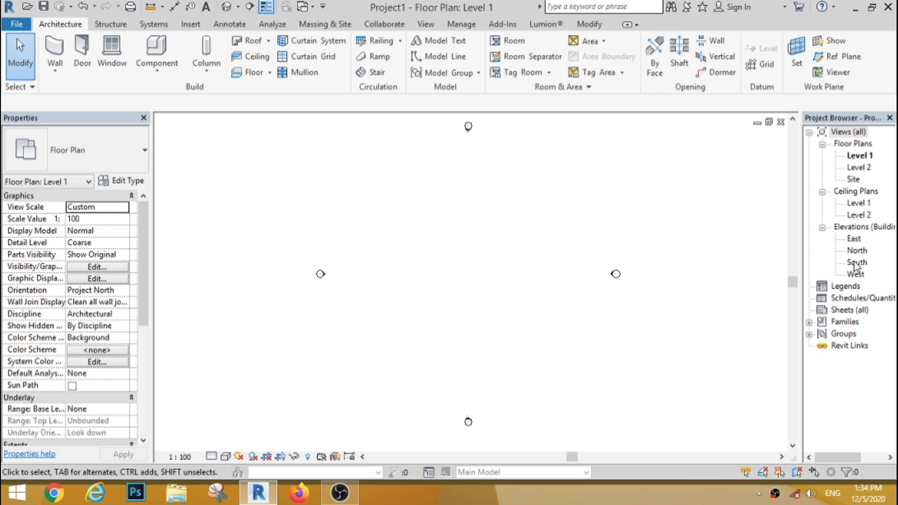
In the South elevation, set the elevation of Level 2 to 10'.
double_click(856, 263)
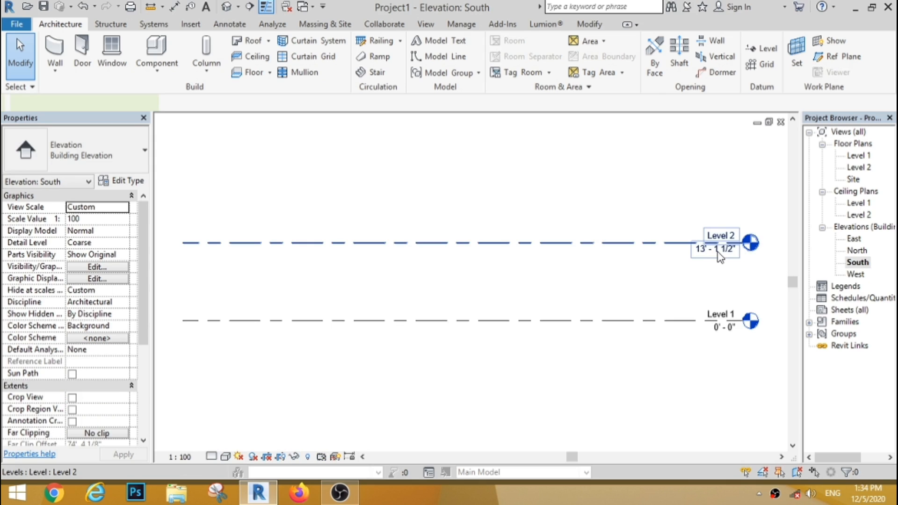
double_click(719, 257)
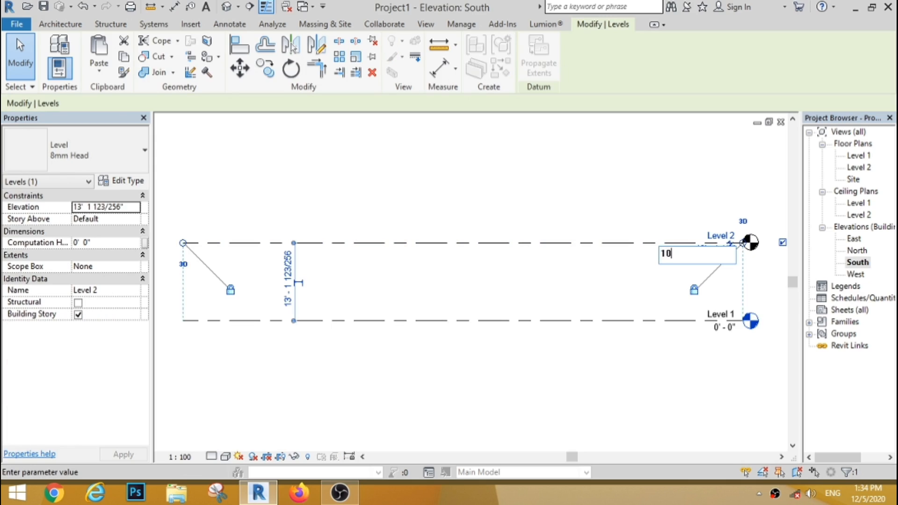
key(Return)
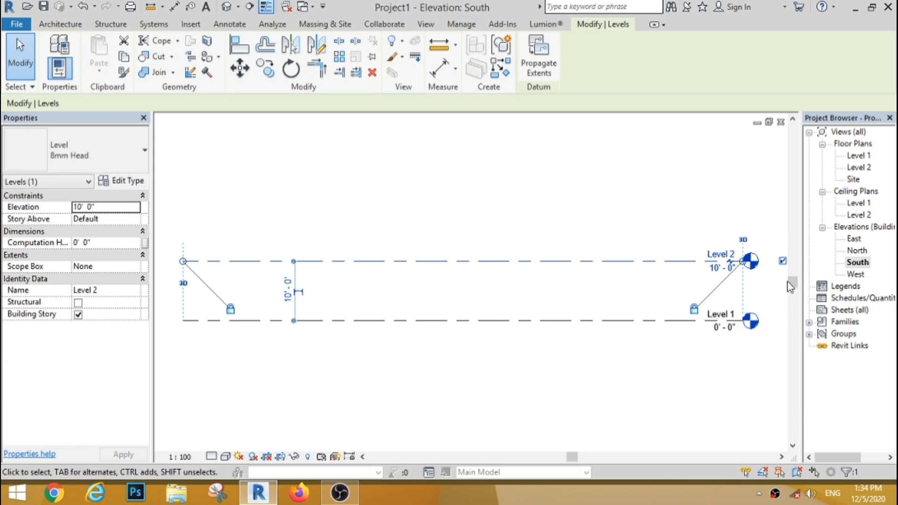
On the Level 1 floor plan, draw a square outline of Generic - 200mm walls about 38' by 38'.
double_click(857, 157)
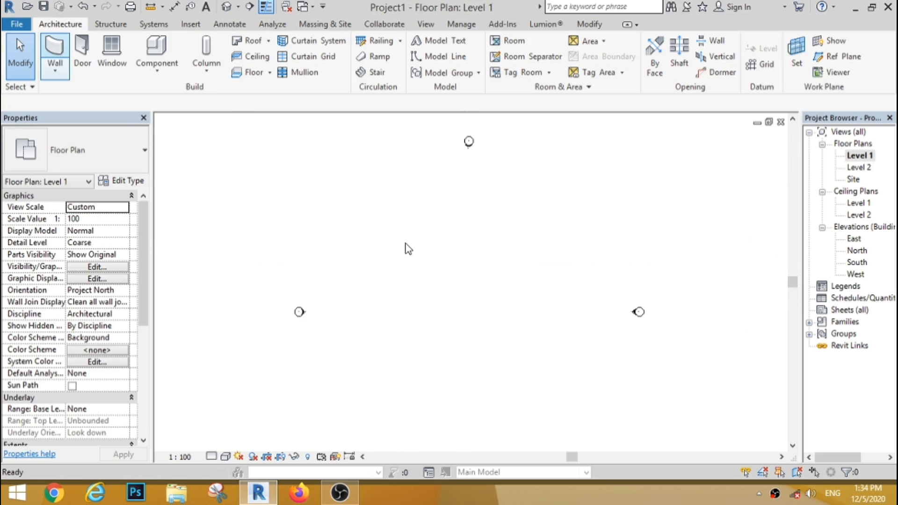
key(w)
key(a)
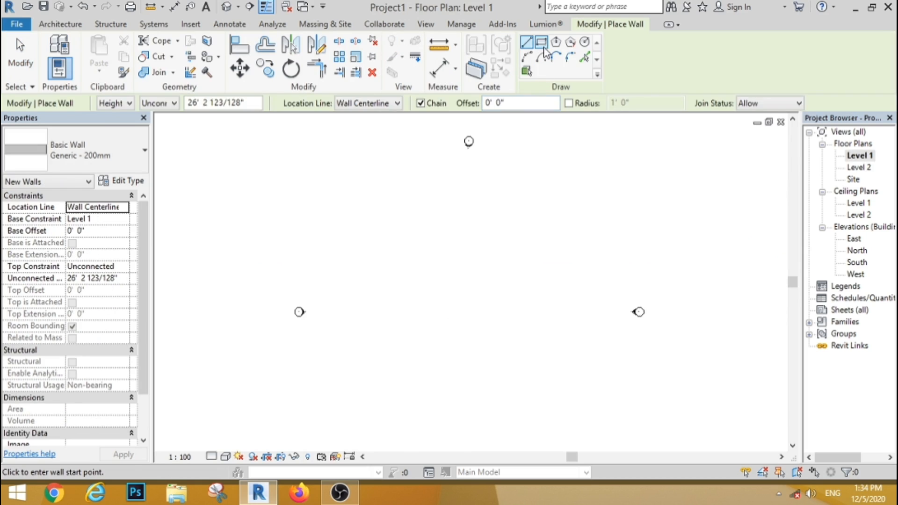
click(541, 42)
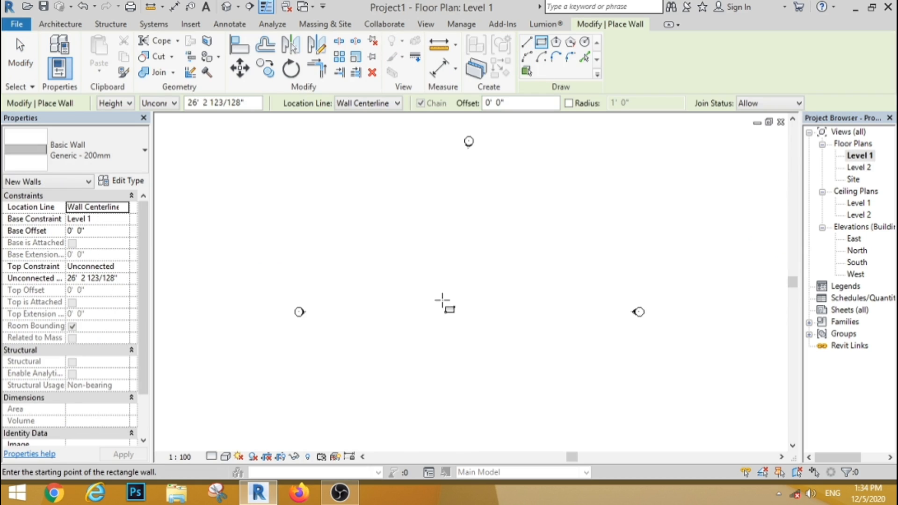
click(437, 304)
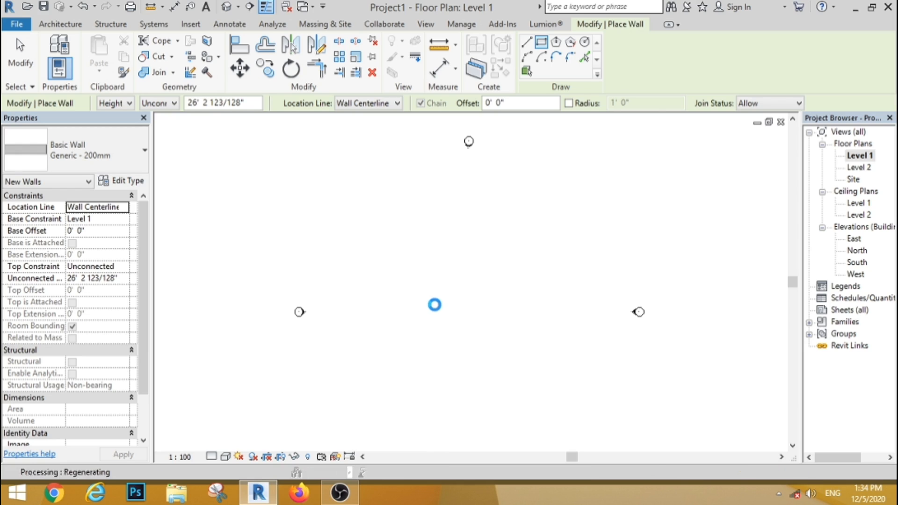
click(429, 308)
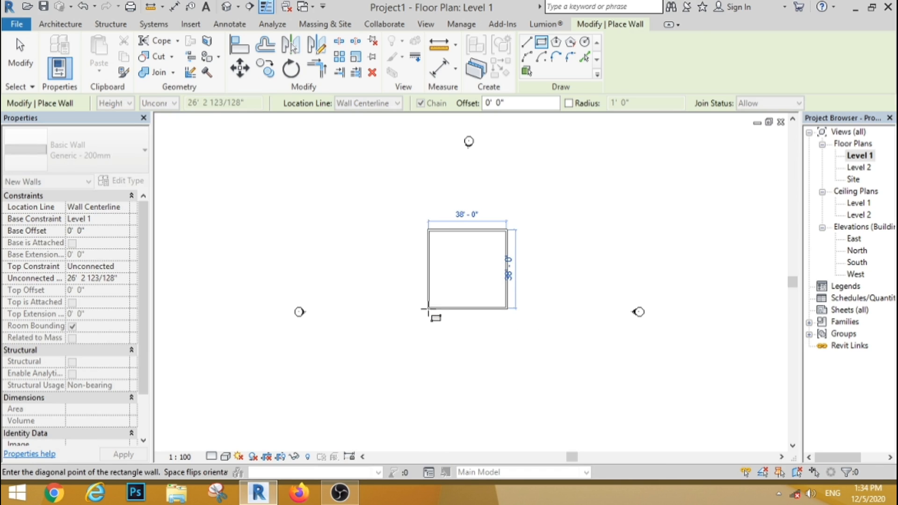
click(27, 59)
scroll(429, 282, up, 4)
middle_drag(482, 261, 380, 259)
scroll(380, 259, down, 1)
scroll(382, 264, up, 2)
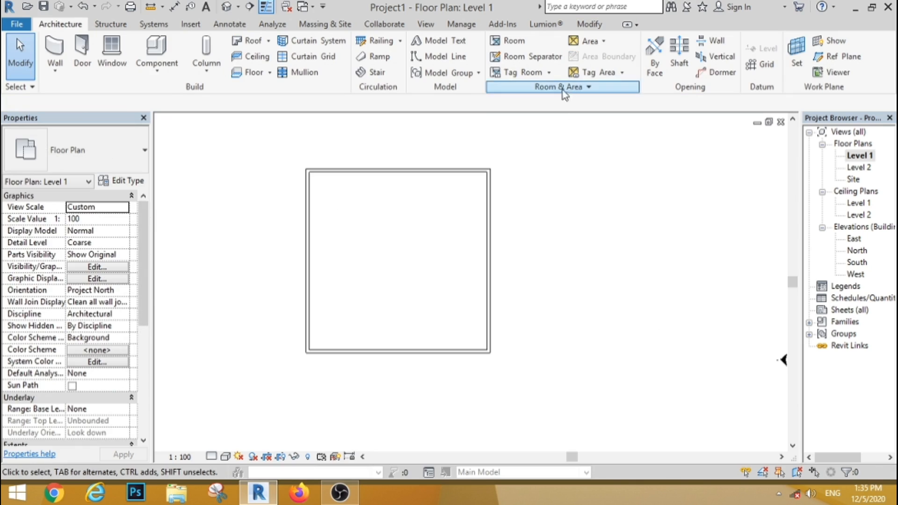
Resize the wall outline to 24' between the walls in both directions by moving its upper and right walls.
click(351, 171)
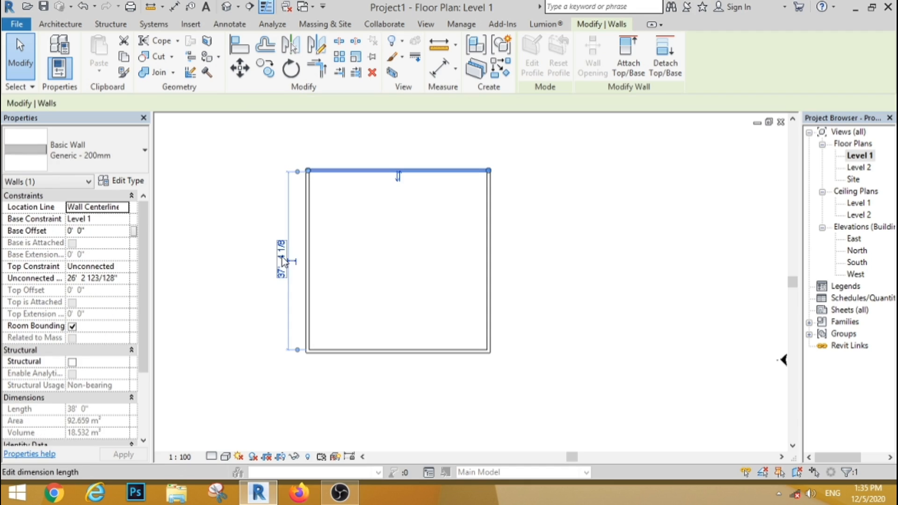
click(281, 259)
text(24)
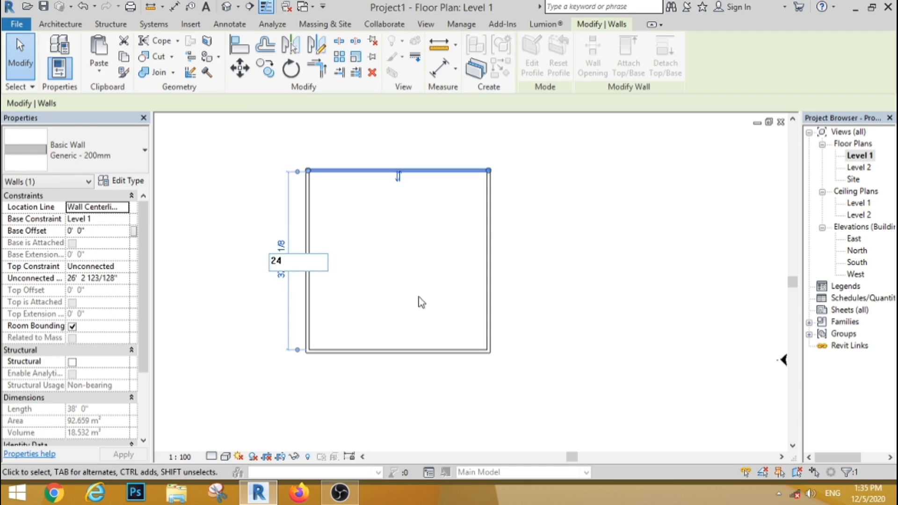
key(Return)
click(486, 292)
click(399, 209)
text(24)
key(Return)
click(569, 323)
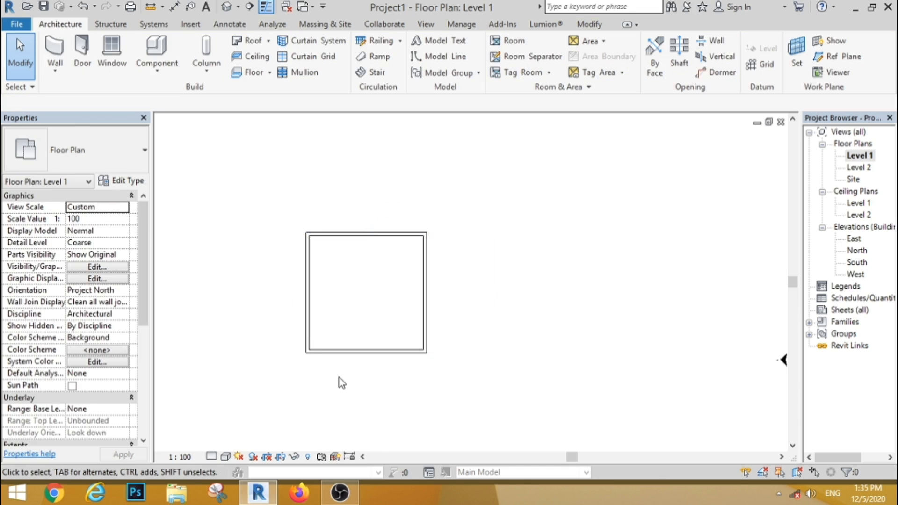
Draw a second rectangle of walls, about 14' 6" high, overlapping the lower-left corner of the first outline.
scroll(338, 377, up, 1)
click(55, 51)
click(541, 42)
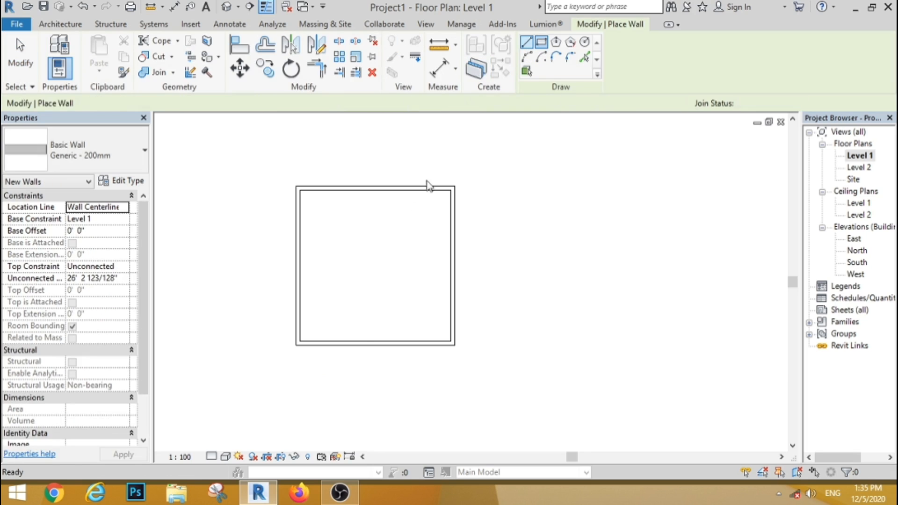
click(359, 281)
click(271, 370)
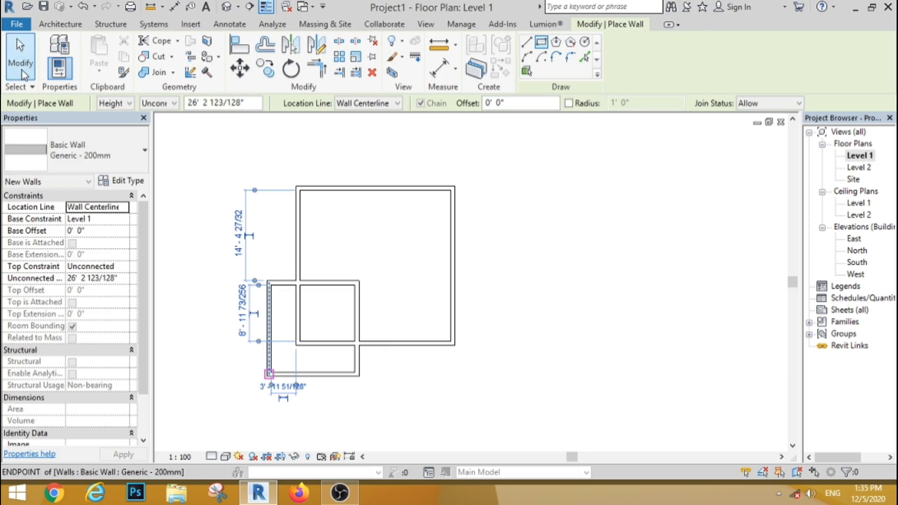
key(Escape)
key(Escape)
Set the overlapping corner area to 11' wide and 10' high by moving the smaller rectangle's right and upper walls.
scroll(367, 318, up, 3)
click(367, 318)
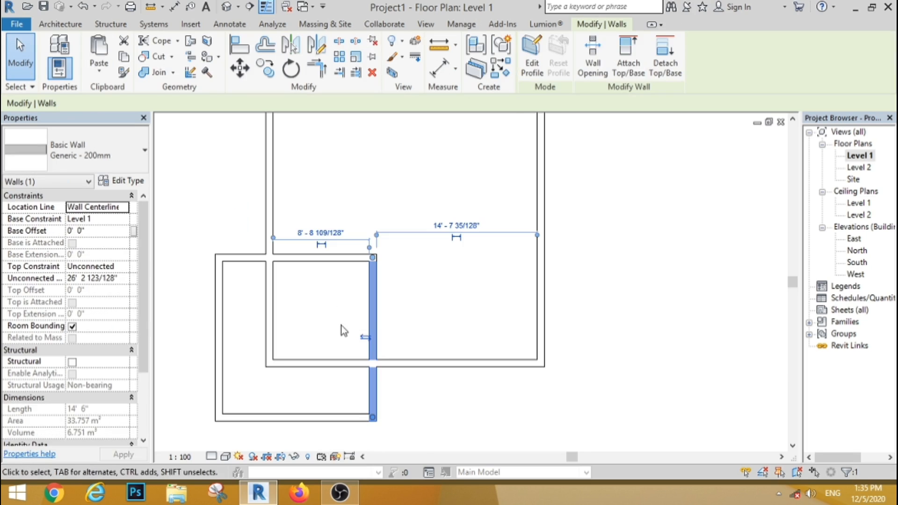
click(318, 233)
text(11)
key(Return)
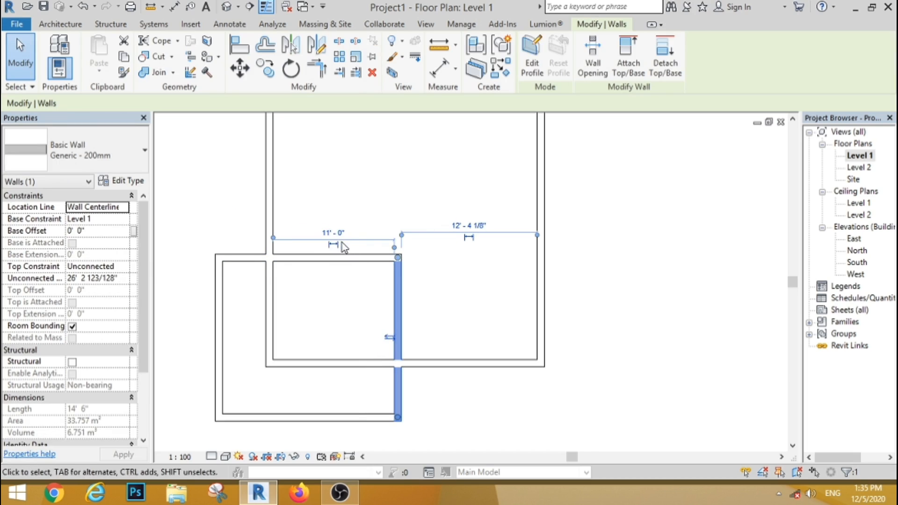
key(Escape)
click(312, 257)
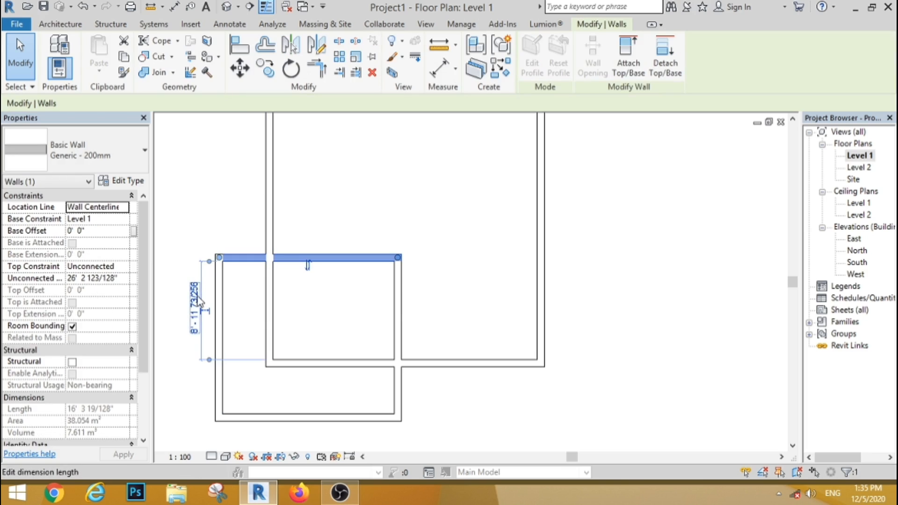
click(198, 301)
key(Return)
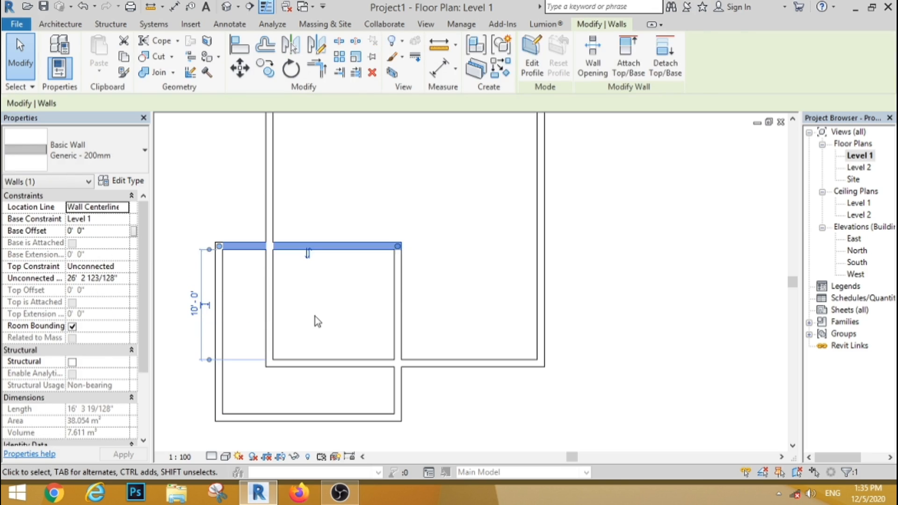
key(Escape)
Trim the overlapping walls into corners to form an L-shaped outline and delete the leftover walls at the lower left.
scroll(339, 324, down, 3)
scroll(276, 290, up, 2)
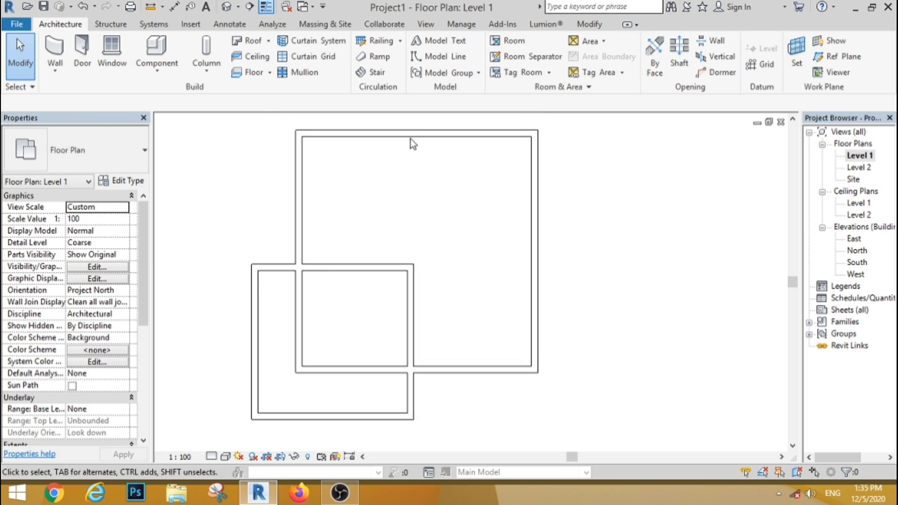
click(590, 24)
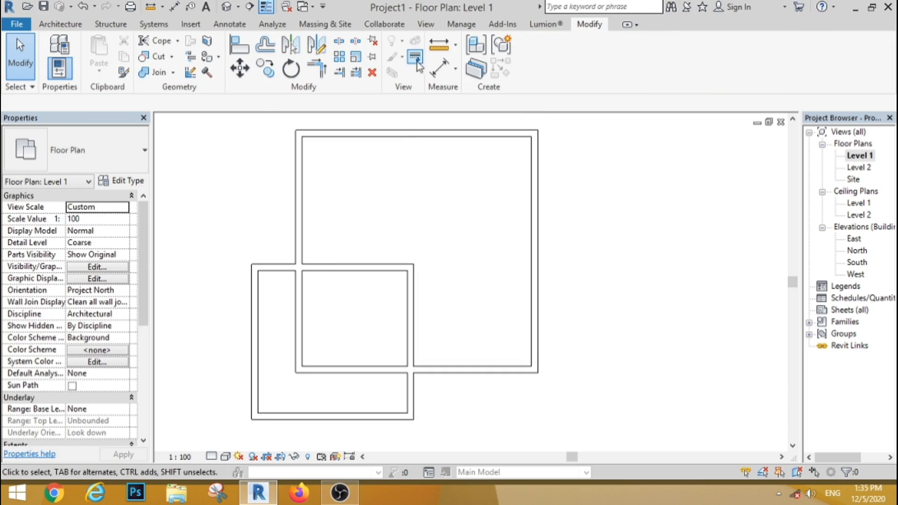
click(316, 69)
click(298, 208)
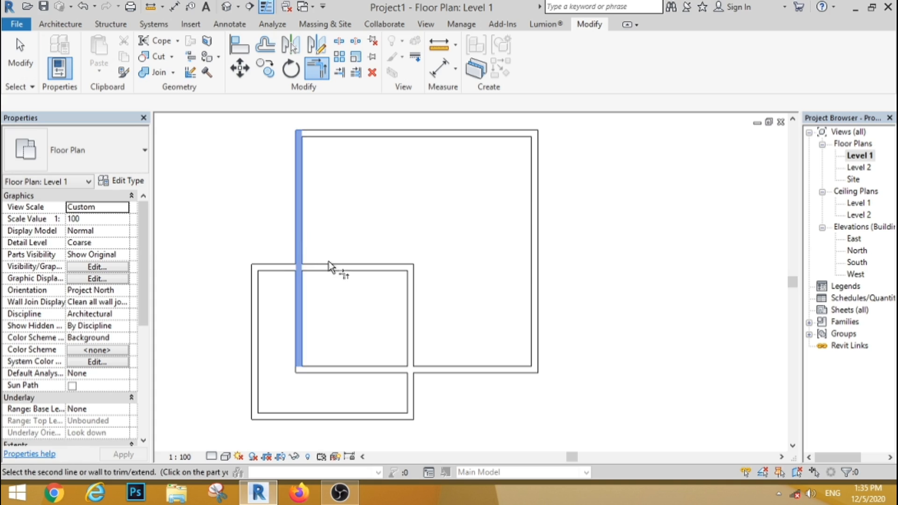
click(330, 266)
click(411, 339)
click(452, 369)
key(Escape)
key(Escape)
drag(281, 351, 220, 431)
click(371, 72)
Start a floor and sketch its rectangular boundary along the outer wall faces, spanning the full footprint including the notched corner.
click(60, 24)
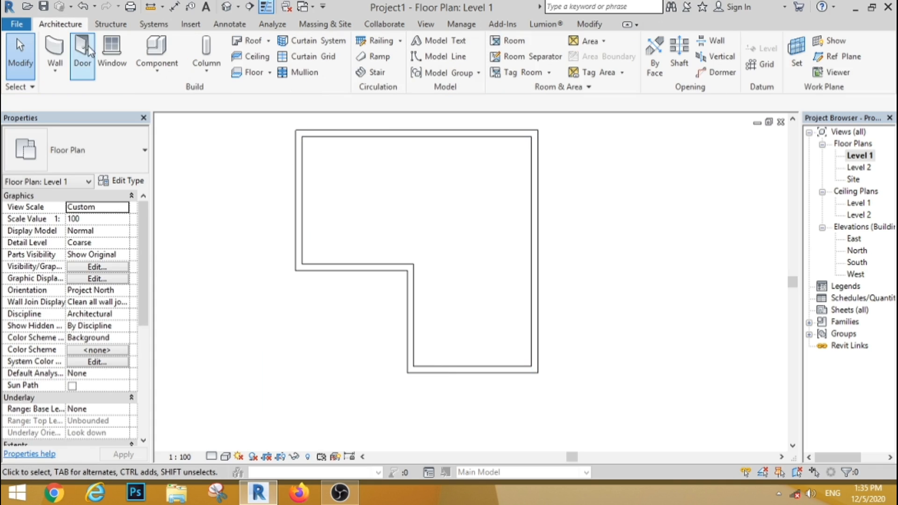
click(250, 72)
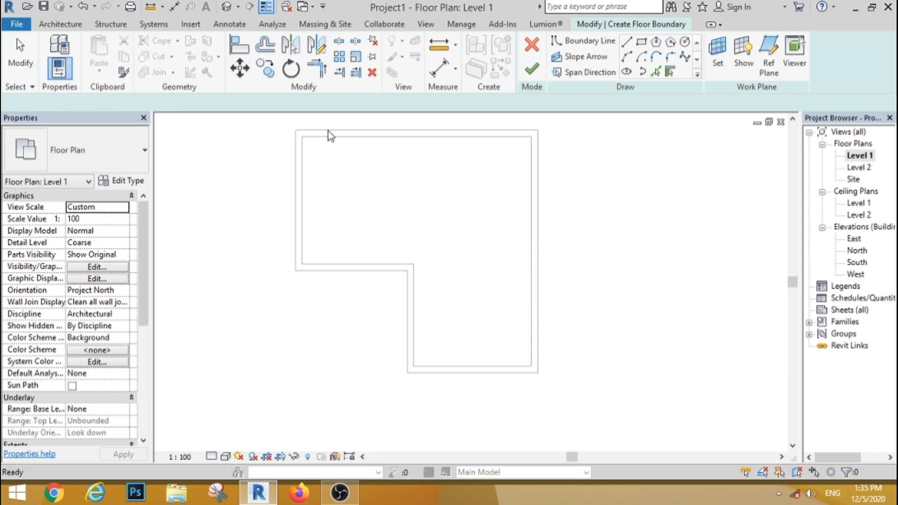
click(295, 130)
click(538, 372)
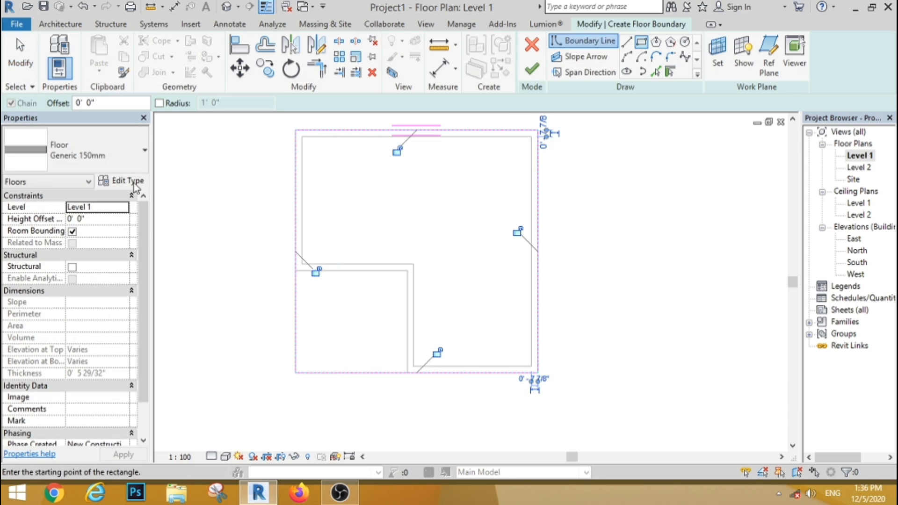
Set the structure layer thickness of the Generic 150mm floor type to 1' 6" and finish the floor.
click(134, 184)
click(298, 142)
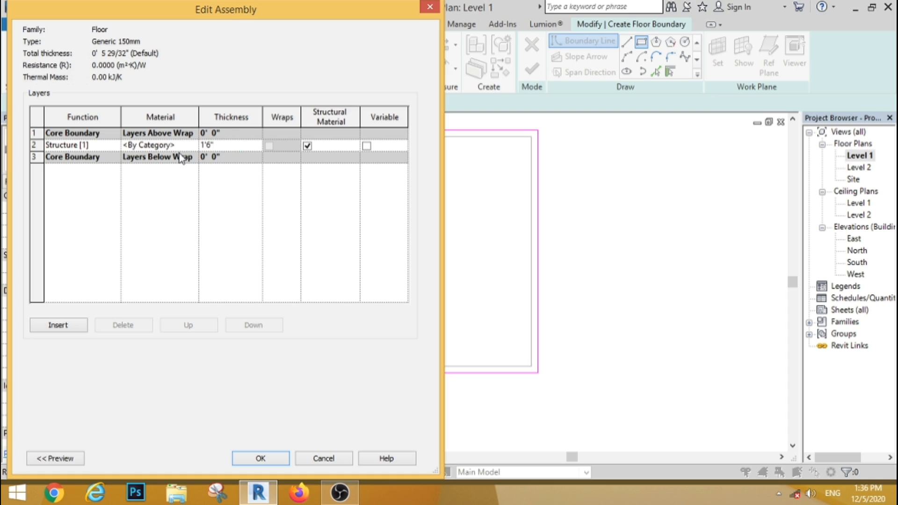
click(264, 459)
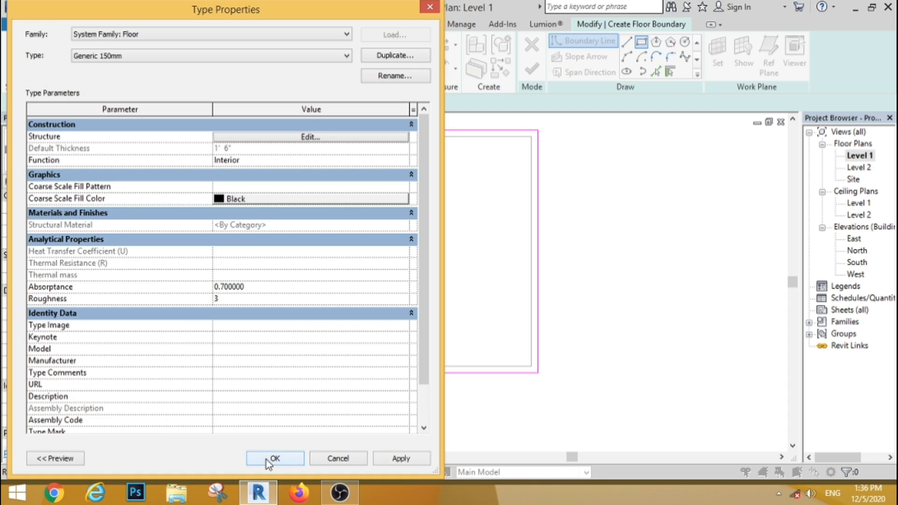
click(275, 458)
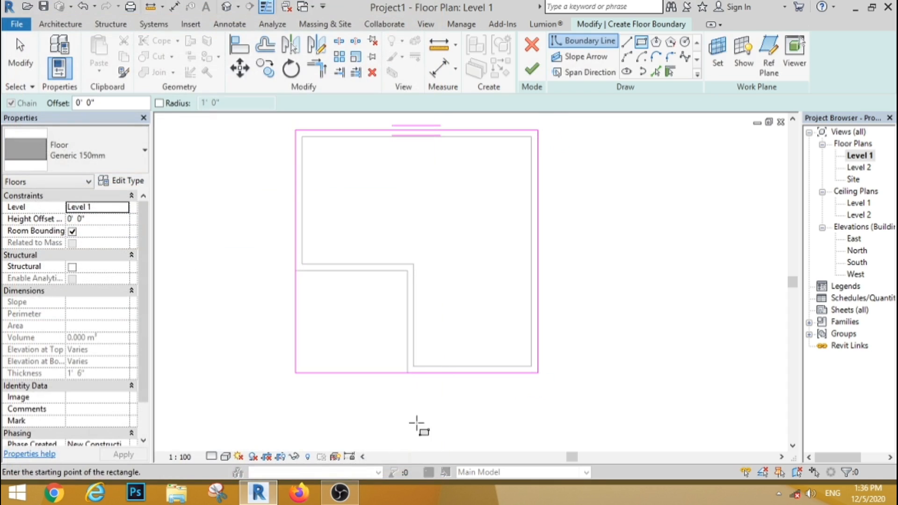
click(532, 70)
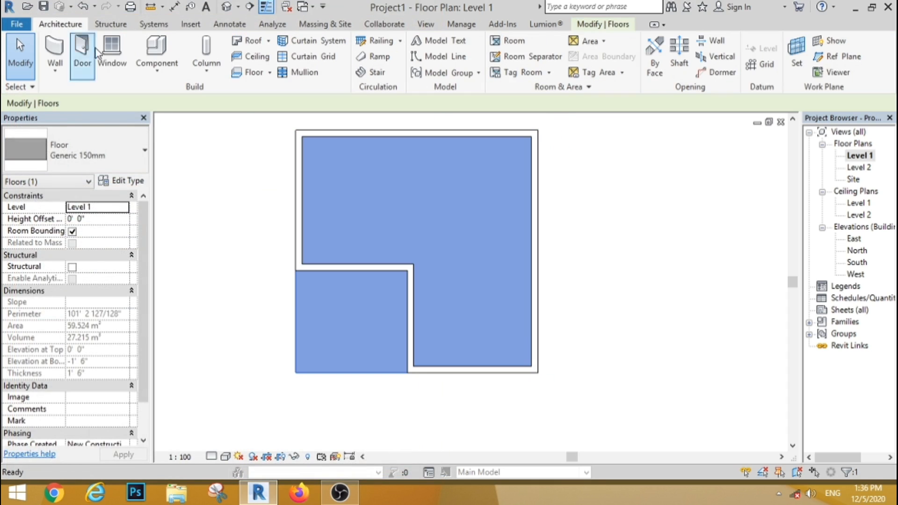
Place M_Fixed 0406 x 1830mm windows in the notch's horizontal wall, 2' from the corner, and in the left wall, about 3' 5" from it.
click(122, 65)
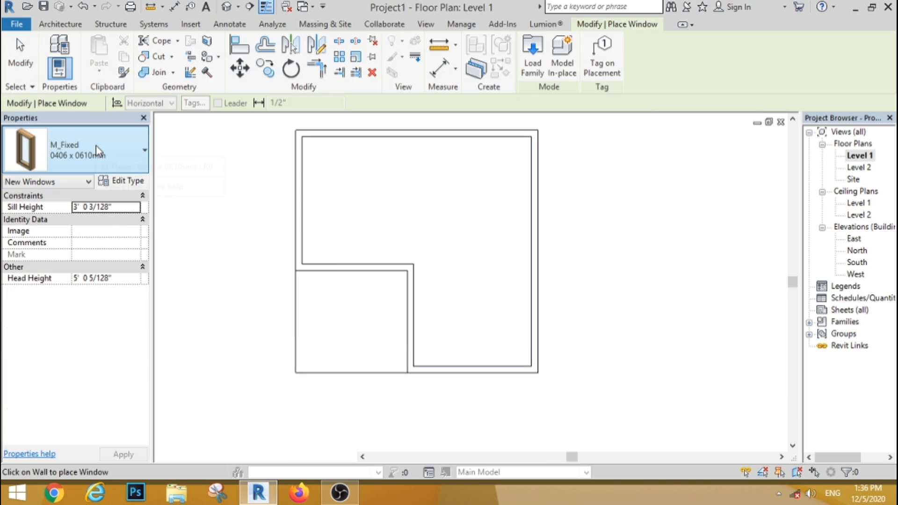
click(97, 151)
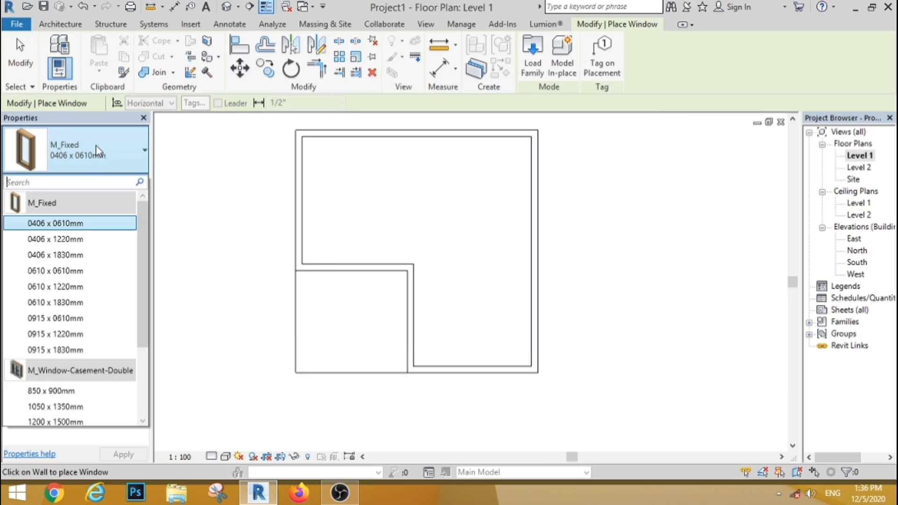
click(70, 255)
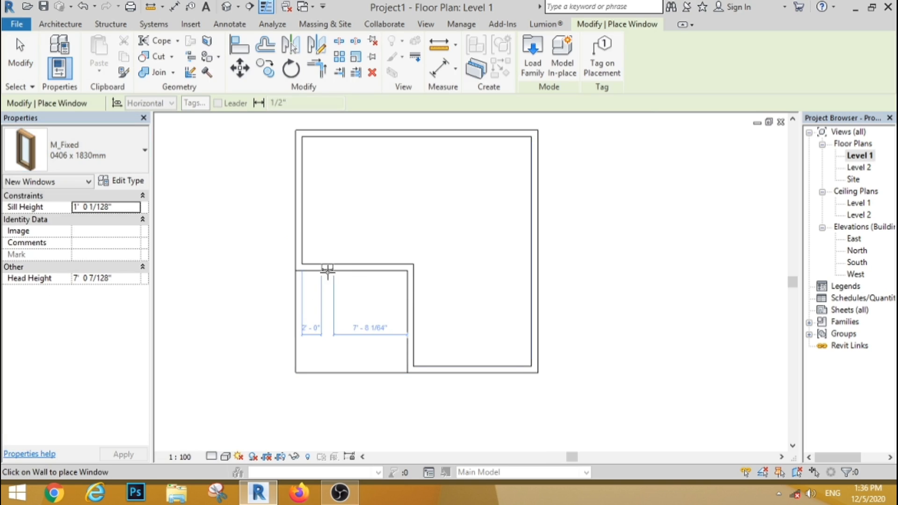
click(345, 273)
scroll(341, 272, up, 3)
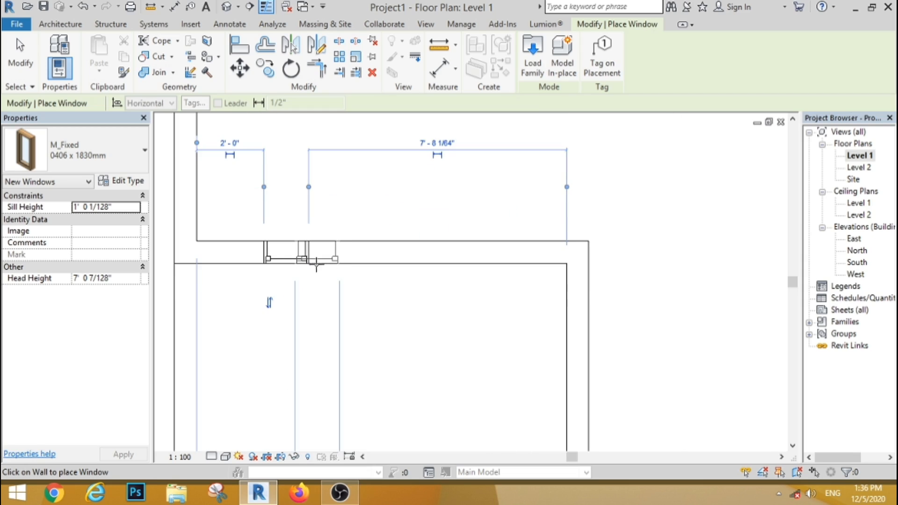
scroll(266, 226, down, 4)
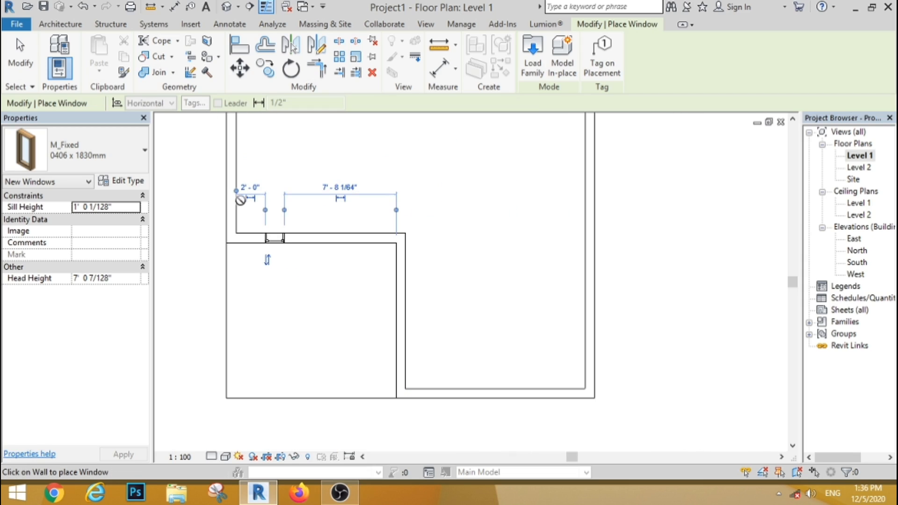
click(230, 174)
click(20, 52)
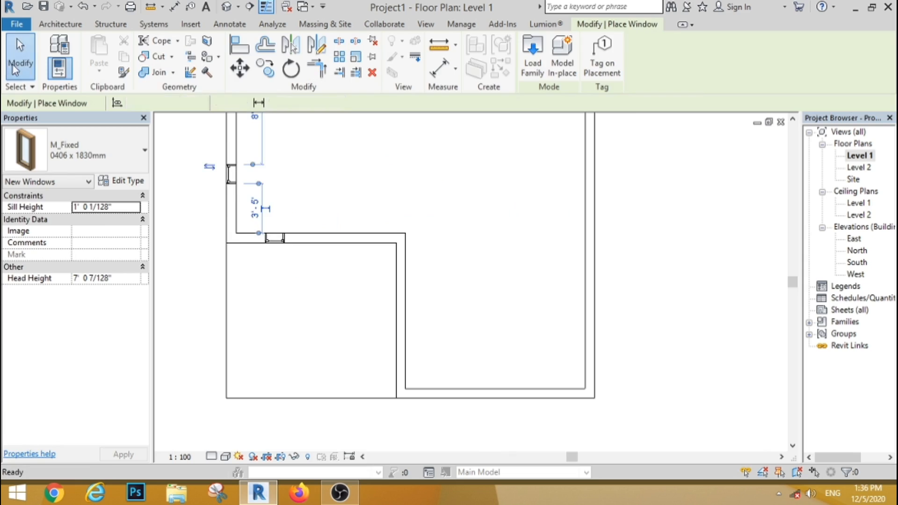
Copy the window in the notch's horizontal wall twice along that wall, end to end, to form a row of three.
scroll(252, 235, up, 1)
scroll(254, 240, up, 2)
drag(272, 187, 363, 316)
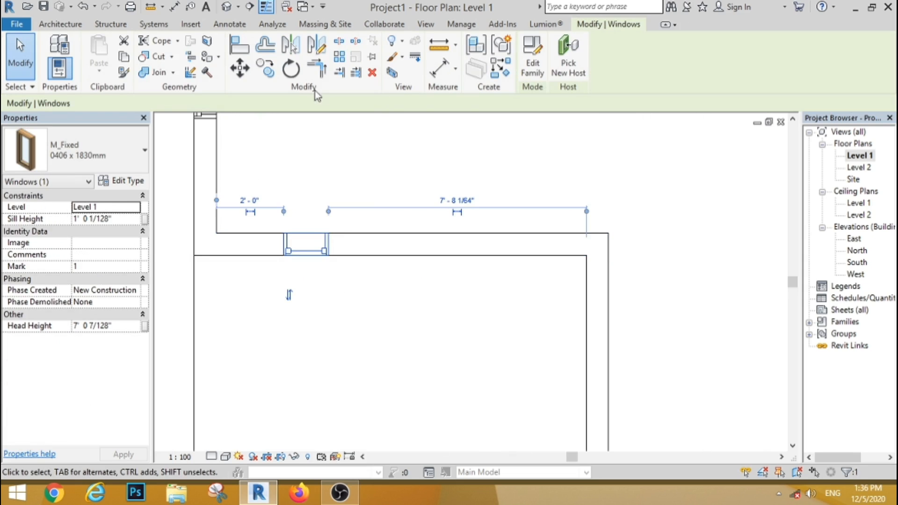
click(264, 68)
scroll(290, 257, up, 4)
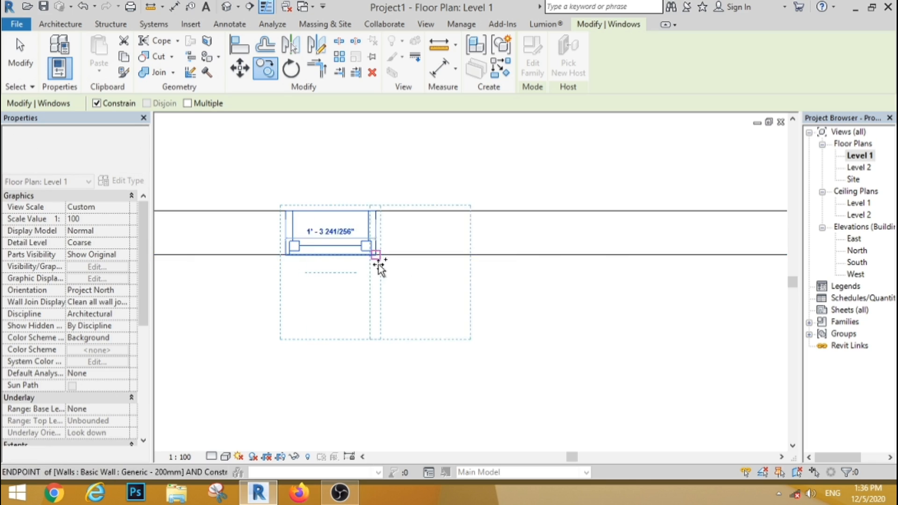
click(400, 254)
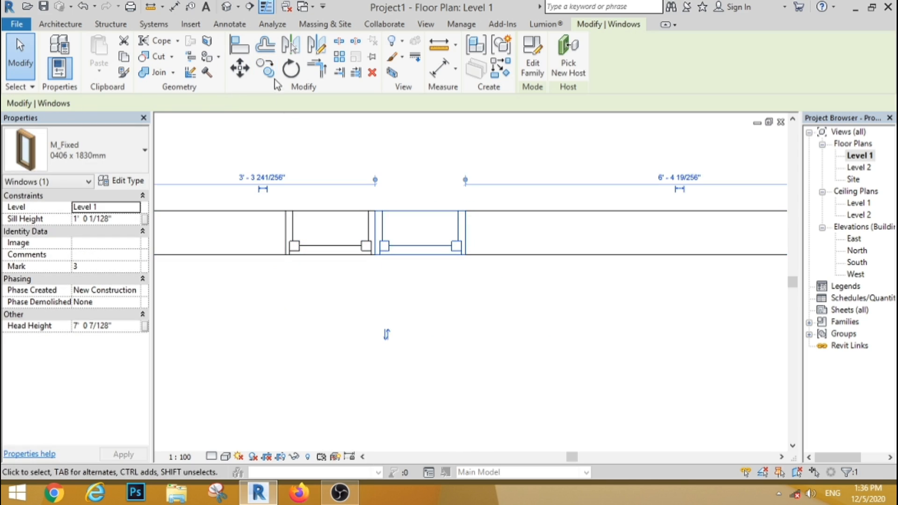
key(c)
key(o)
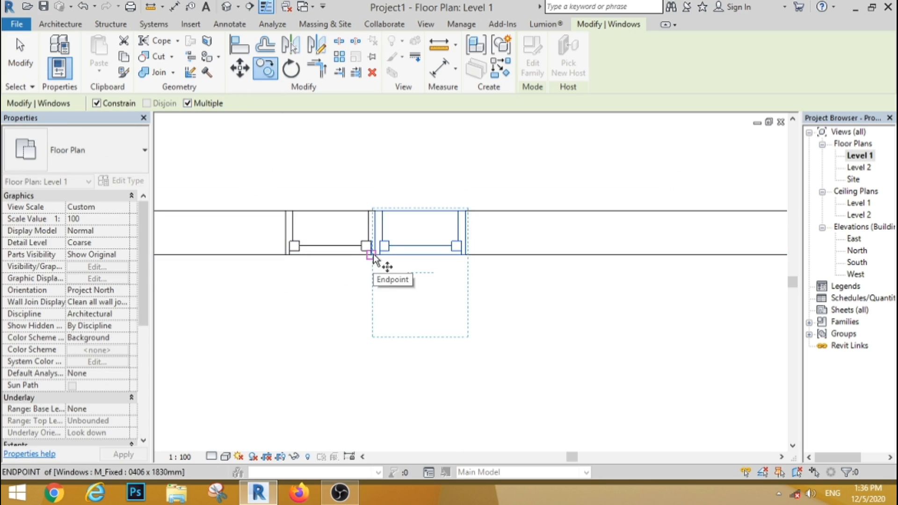
click(371, 256)
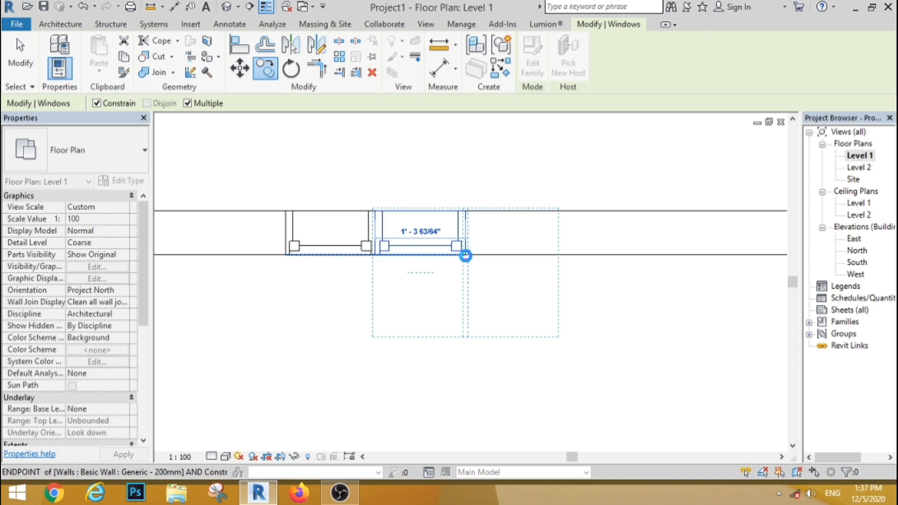
click(466, 256)
key(Escape)
key(Escape)
Copy the left wall's window twice upward along that wall, end to end, to form a group of three.
scroll(295, 226, down, 3)
drag(252, 178, 361, 311)
key(c)
key(o)
scroll(308, 256, up, 3)
scroll(307, 255, up, 2)
click(276, 268)
scroll(277, 268, down, 3)
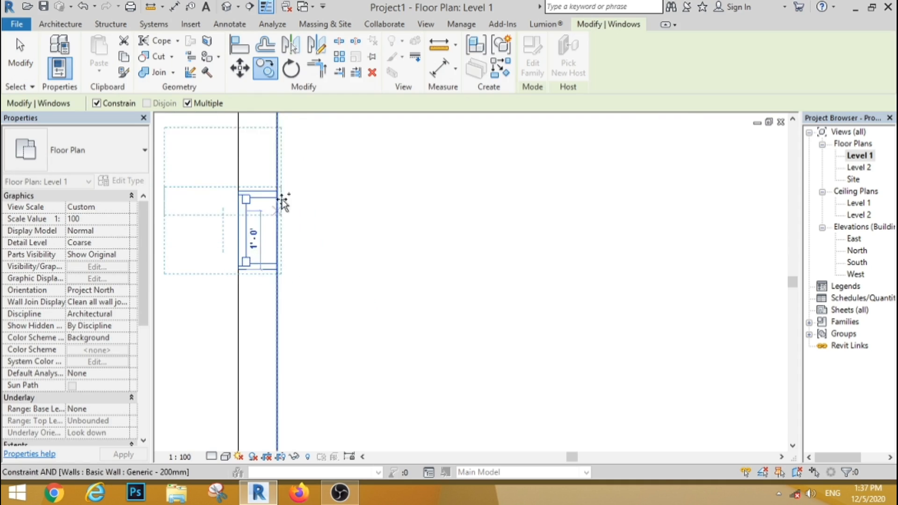
scroll(279, 200, up, 3)
click(274, 206)
scroll(279, 291, down, 4)
scroll(274, 206, up, 5)
click(309, 241)
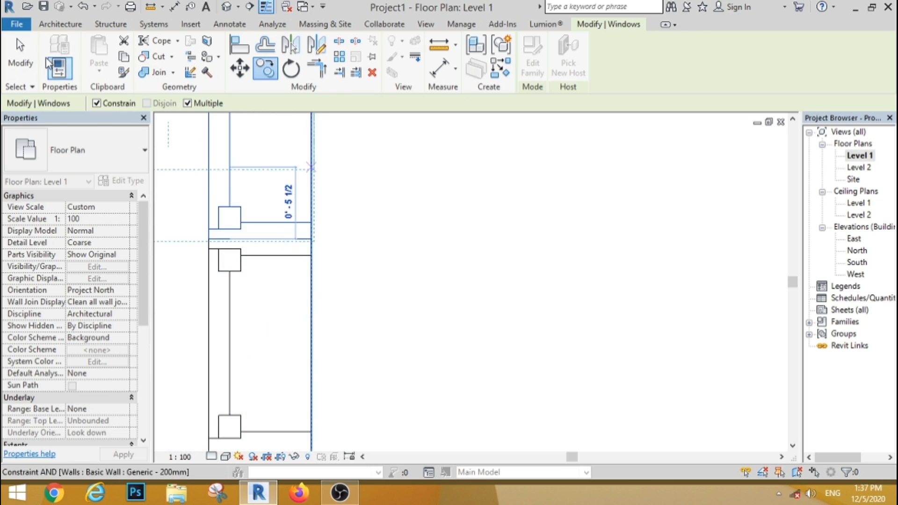
key(Escape)
key(Escape)
Copy the three windows of the notch's horizontal wall together into the lower horizontal wall.
scroll(327, 294, down, 3)
scroll(325, 289, down, 2)
scroll(348, 335, up, 2)
drag(308, 247, 412, 353)
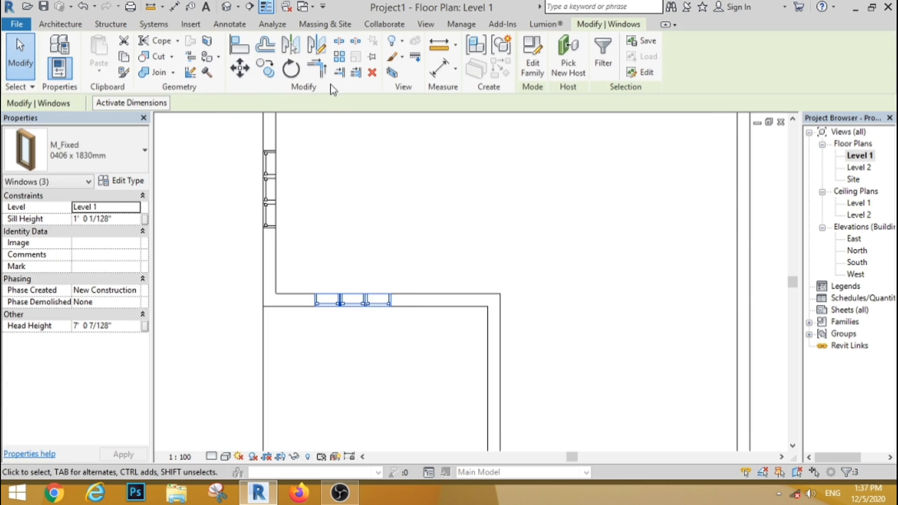
click(265, 68)
scroll(400, 315, up, 4)
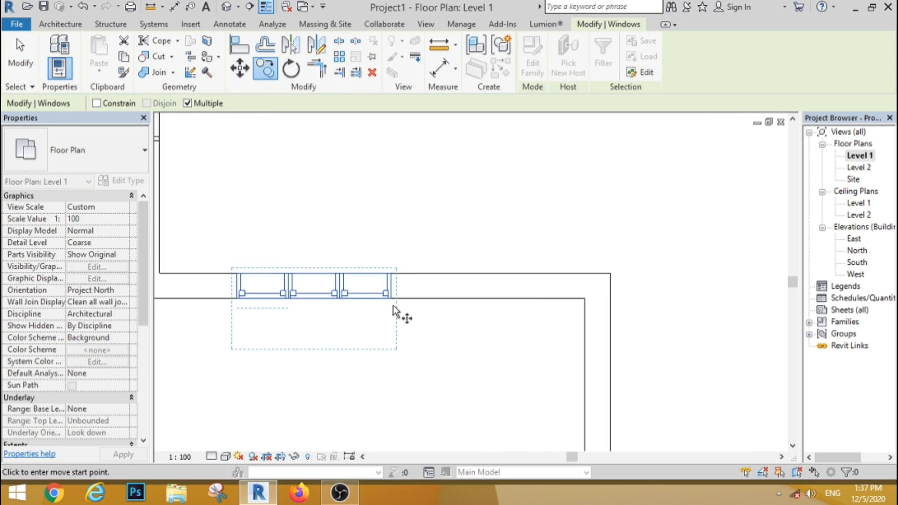
click(388, 281)
scroll(337, 273, down, 5)
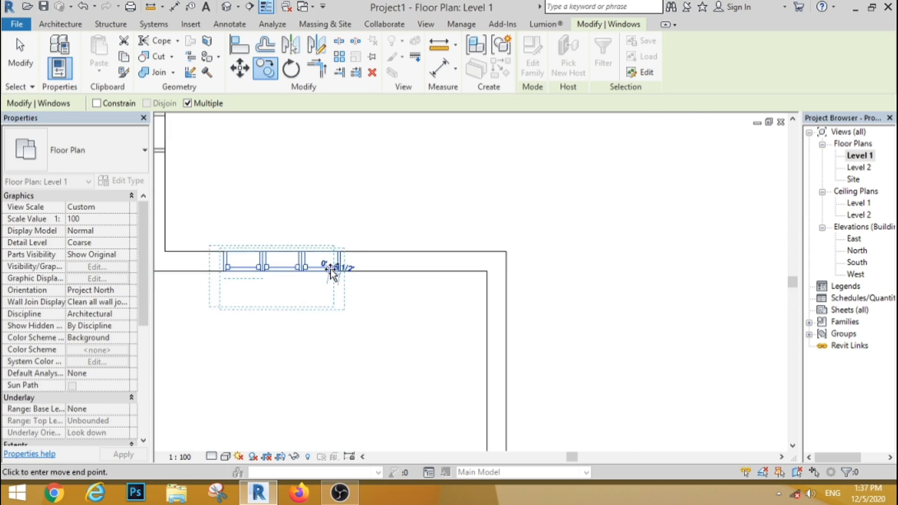
scroll(500, 395, up, 3)
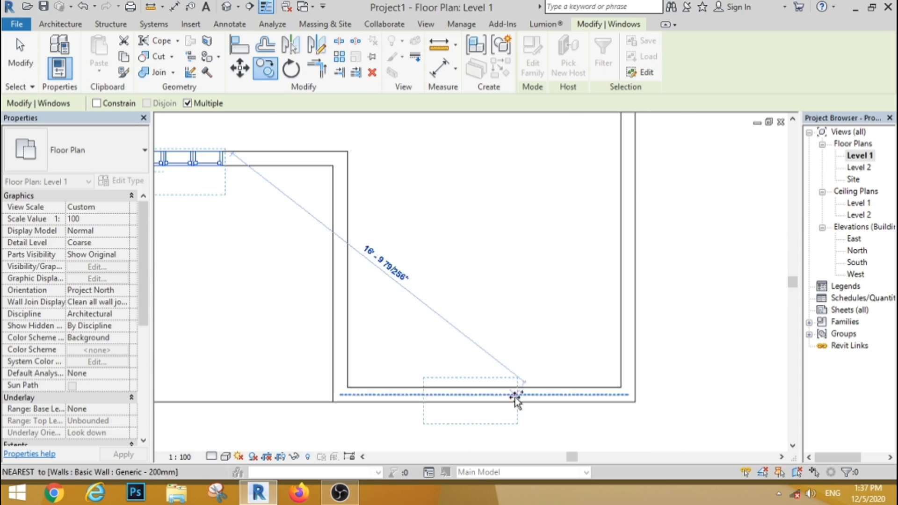
click(515, 390)
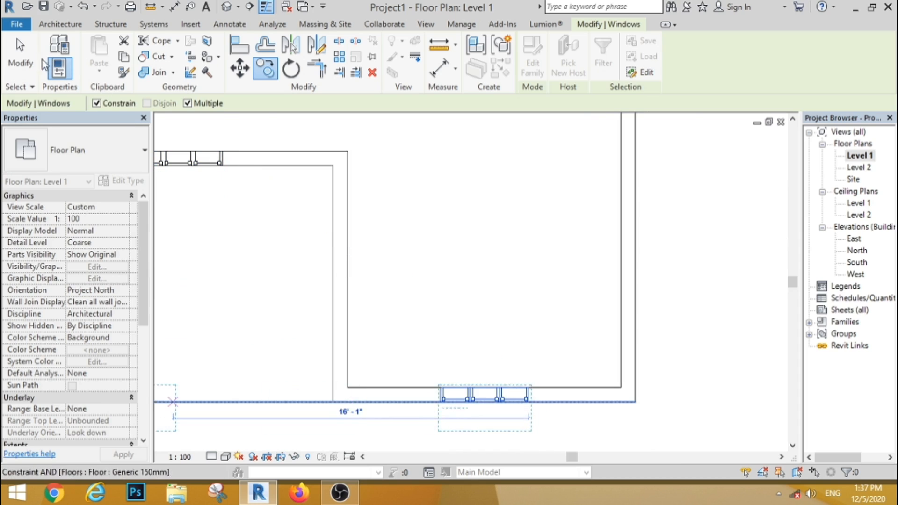
key(Escape)
scroll(354, 310, down, 3)
scroll(259, 204, up, 3)
drag(259, 204, 356, 293)
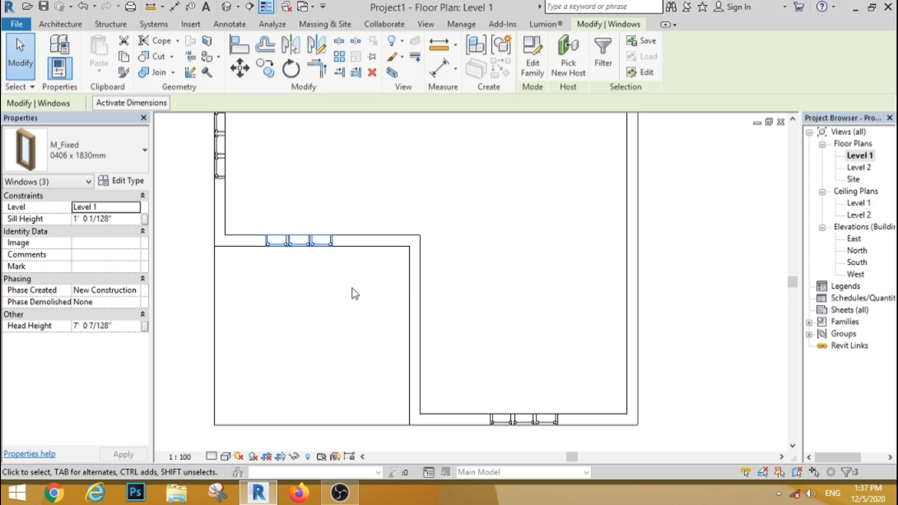
click(334, 351)
scroll(333, 351, down, 5)
scroll(296, 295, up, 4)
drag(266, 220, 366, 308)
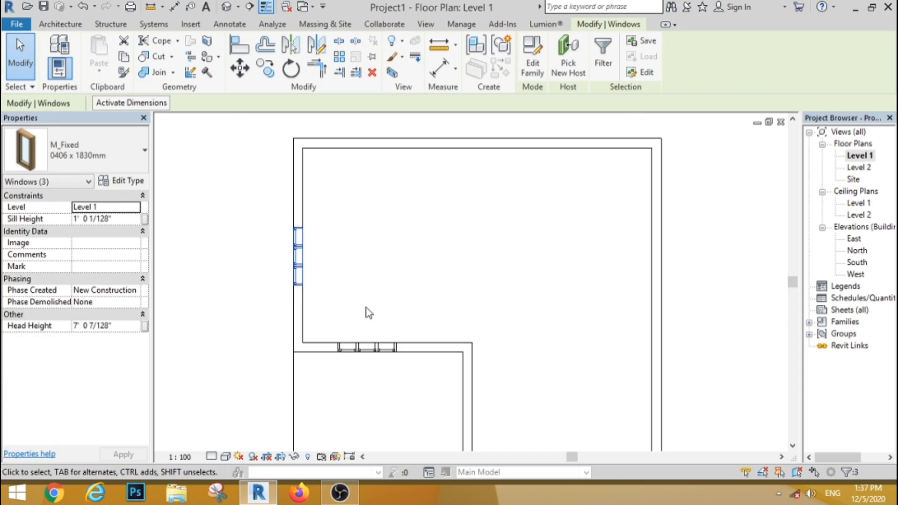
click(340, 324)
scroll(246, 321, down, 5)
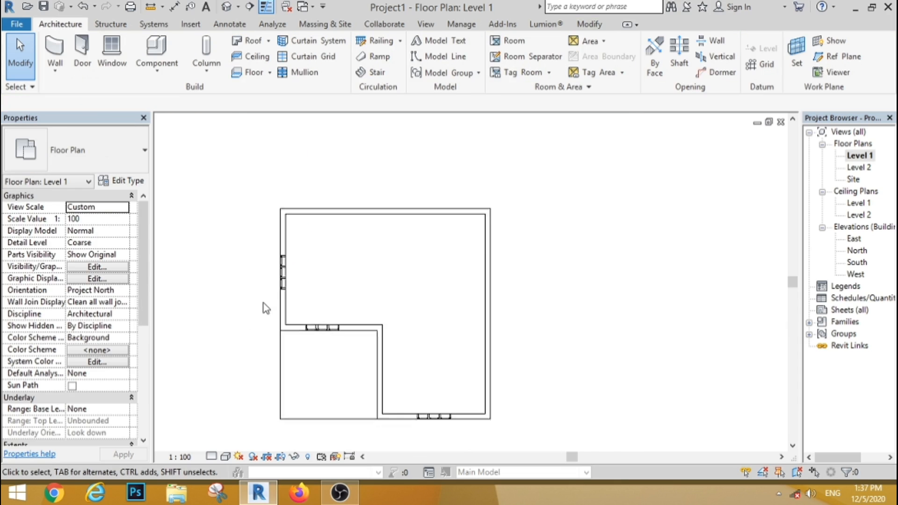
Set the unconnected height of the notch's vertical wall to 13' 6" and open the default 3D view.
click(339, 325)
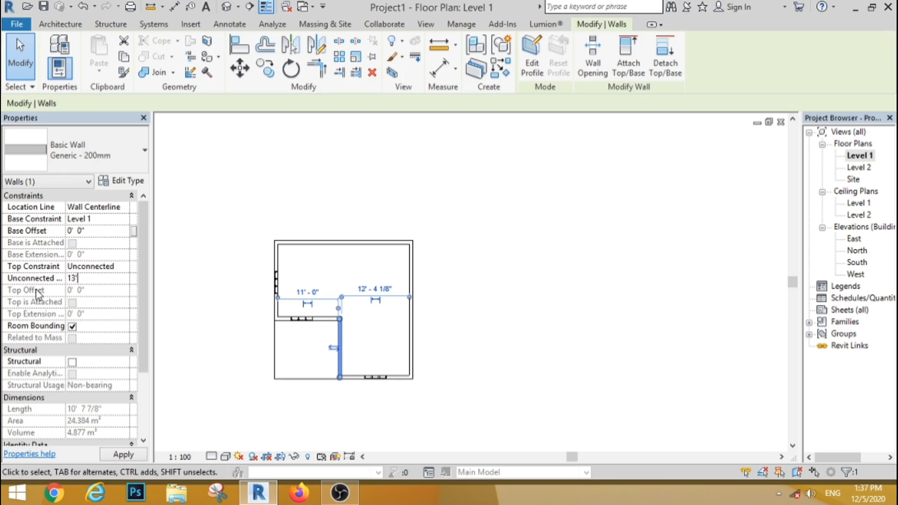
click(212, 374)
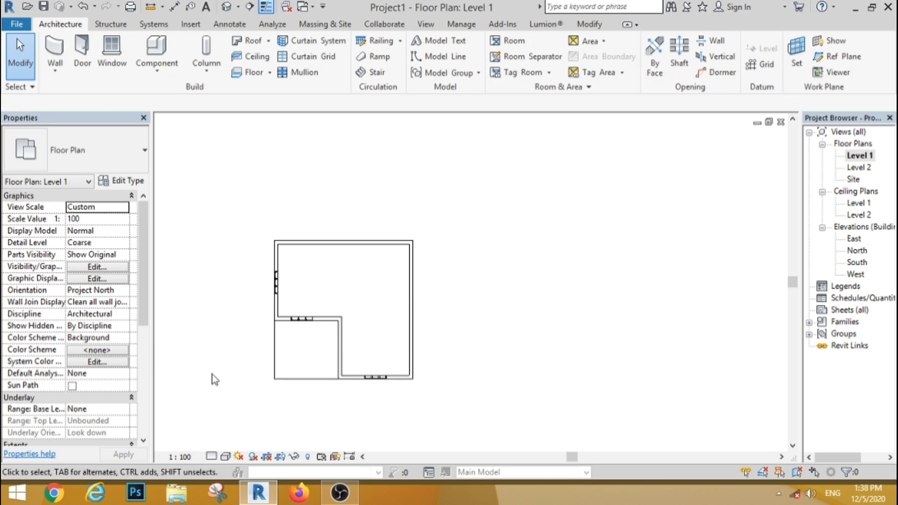
click(228, 10)
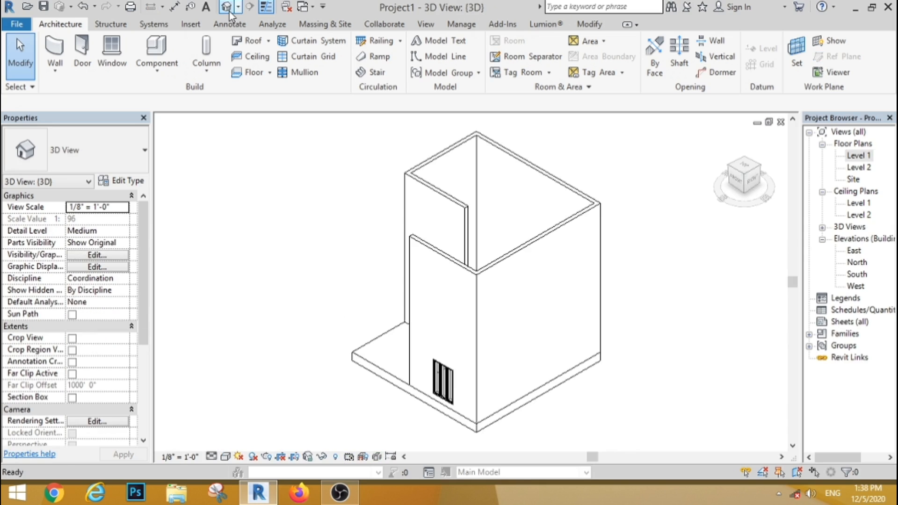
click(590, 24)
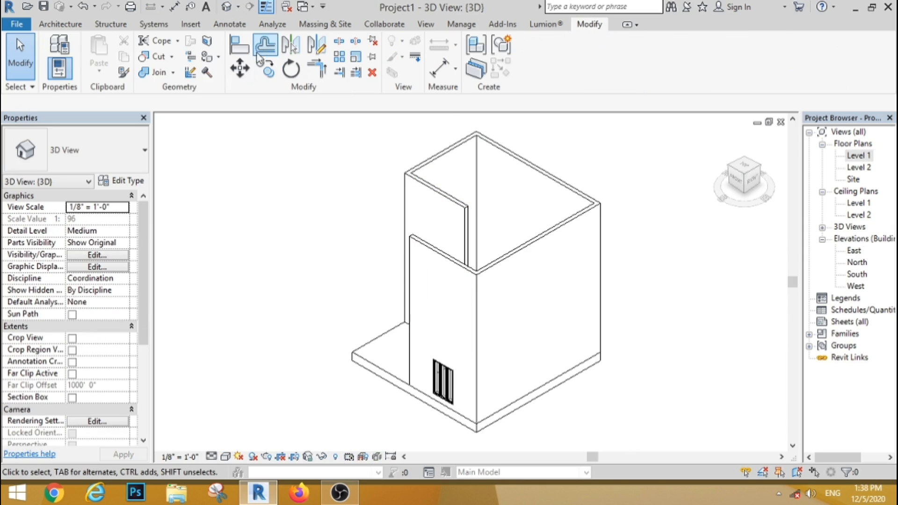
click(123, 73)
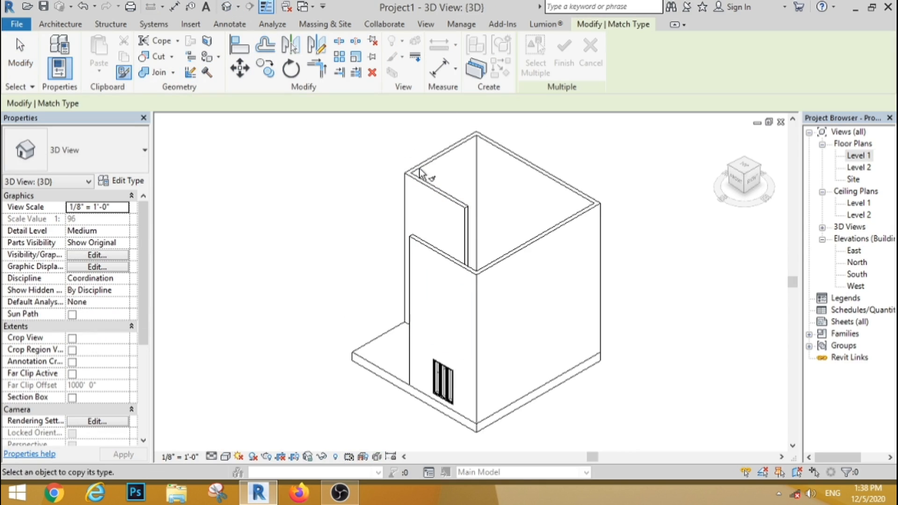
click(445, 206)
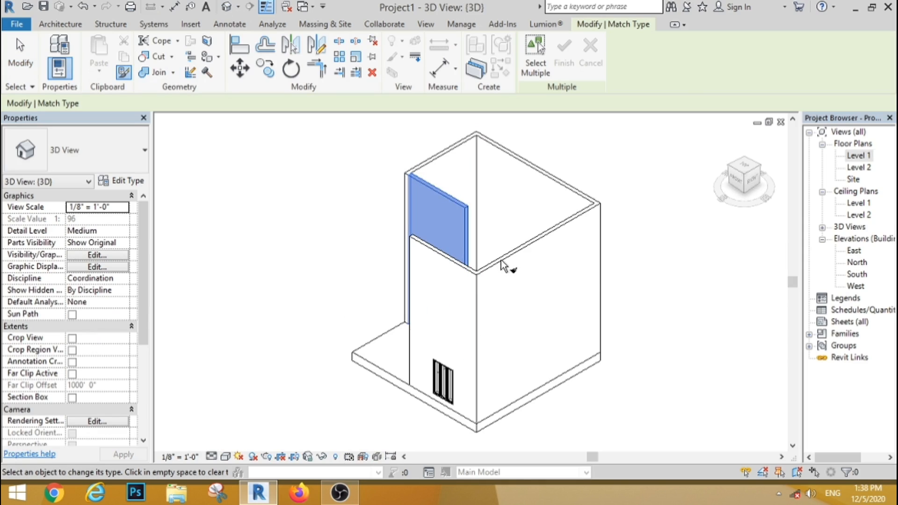
click(20, 56)
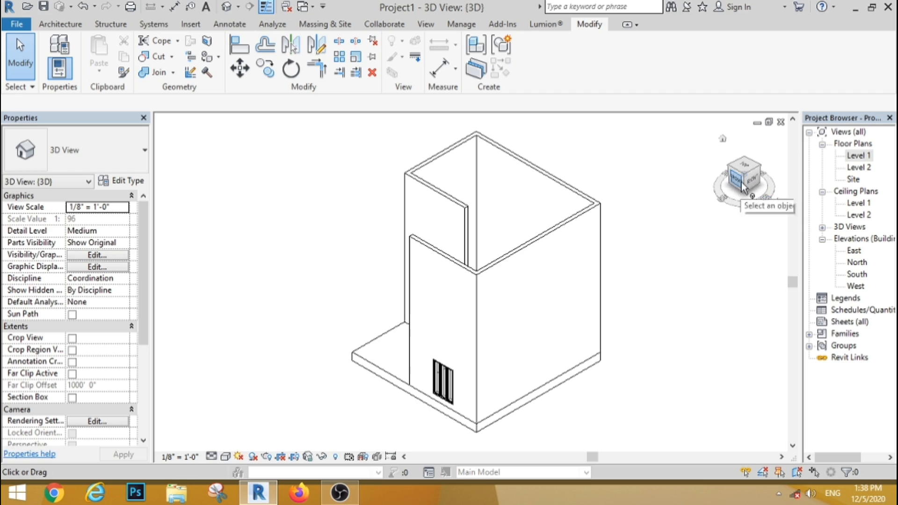
Set the unconnected height of all the walls to 13' 6" and open the South elevation.
click(743, 183)
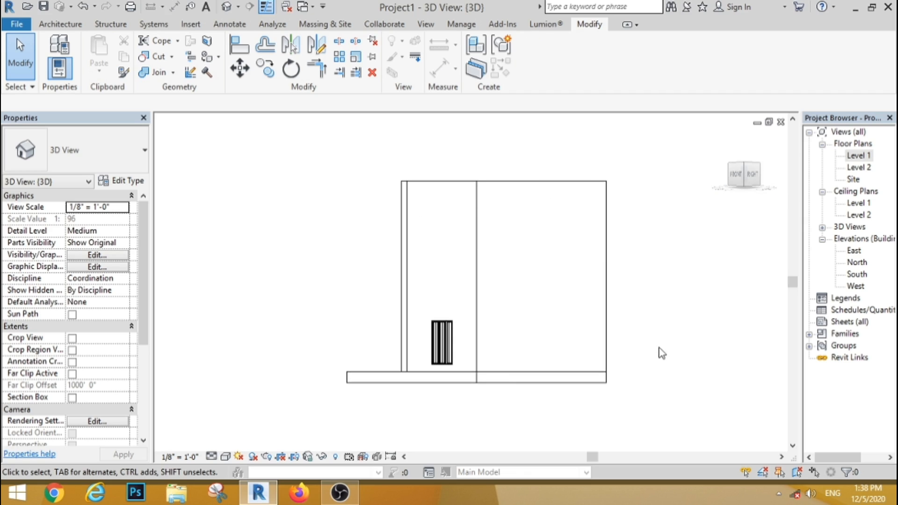
drag(781, 200, 341, 240)
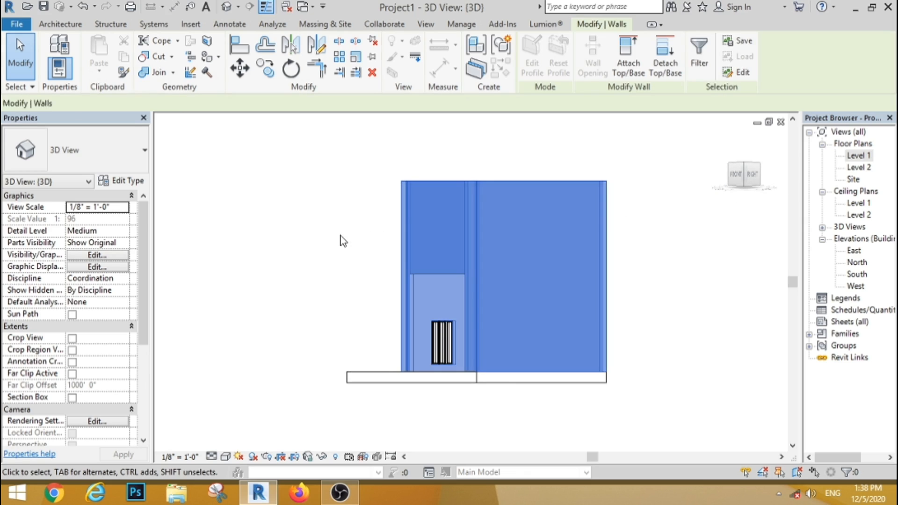
click(127, 281)
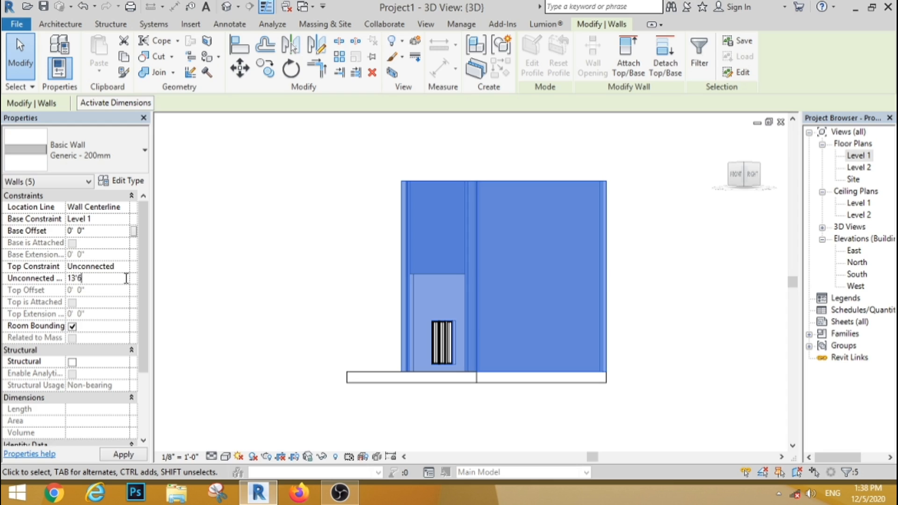
text(13'6")
click(288, 276)
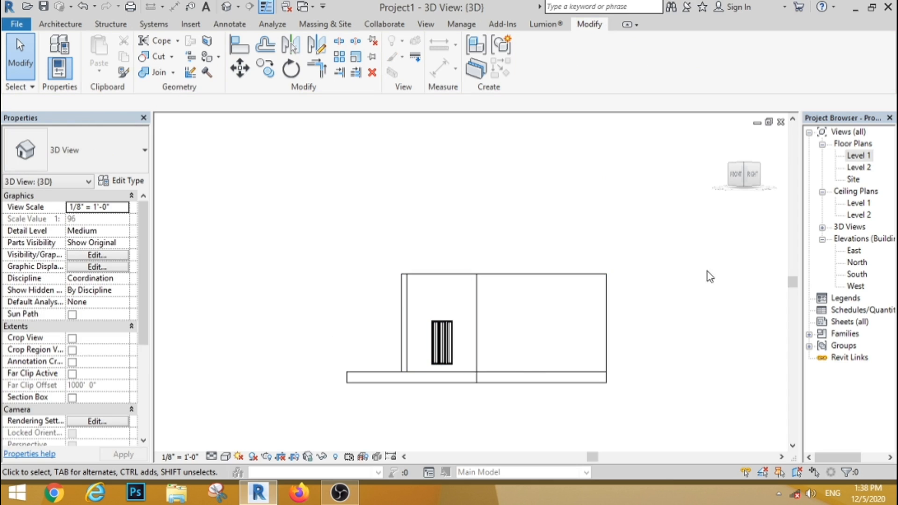
double_click(857, 277)
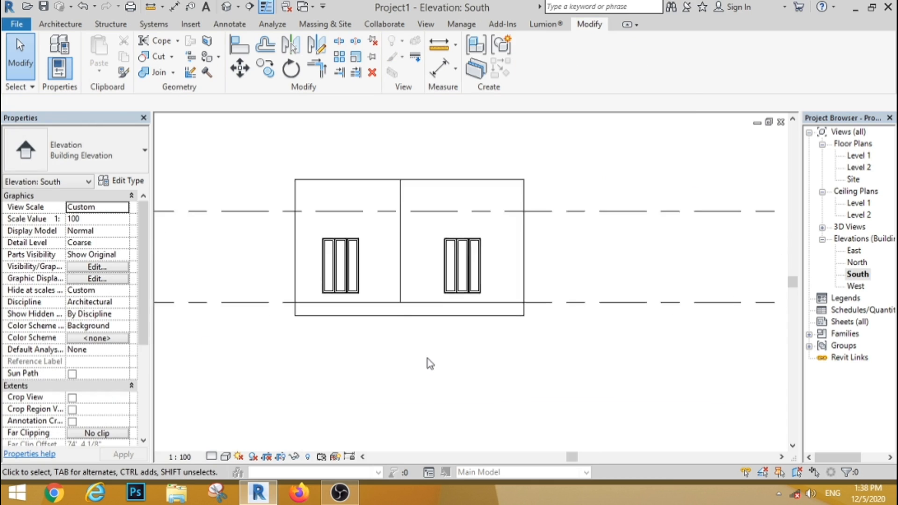
In the Level 1 floor plan, start an in-place model component in the Casework category, keeping the name Casework 1.
double_click(859, 155)
scroll(450, 295, down, 2)
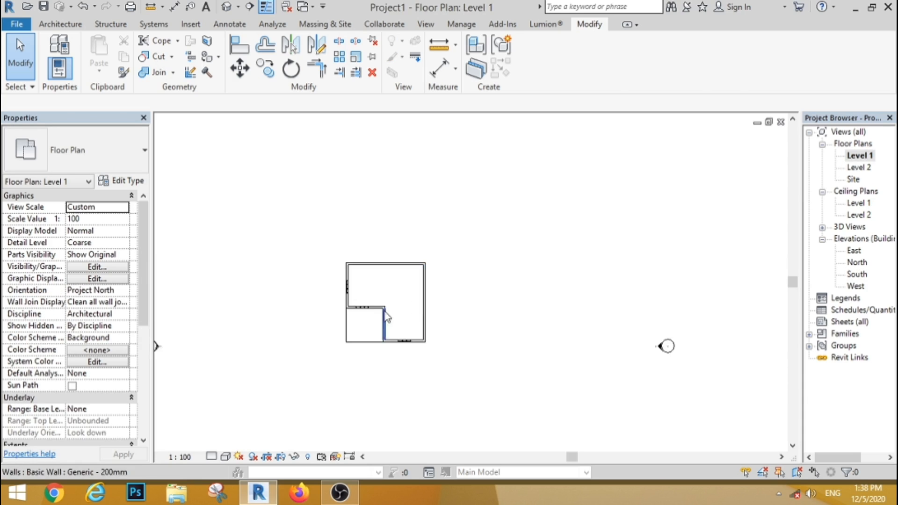
scroll(385, 312, up, 2)
click(61, 24)
click(156, 66)
click(163, 123)
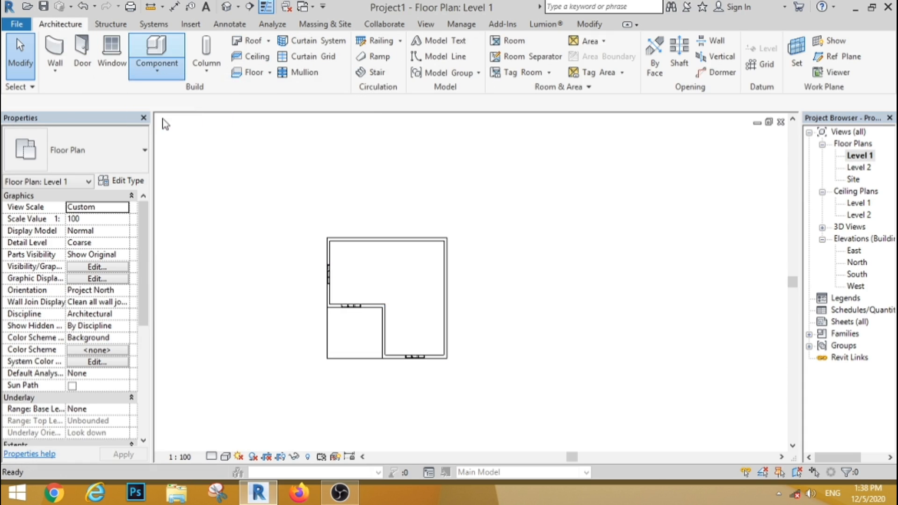
click(461, 390)
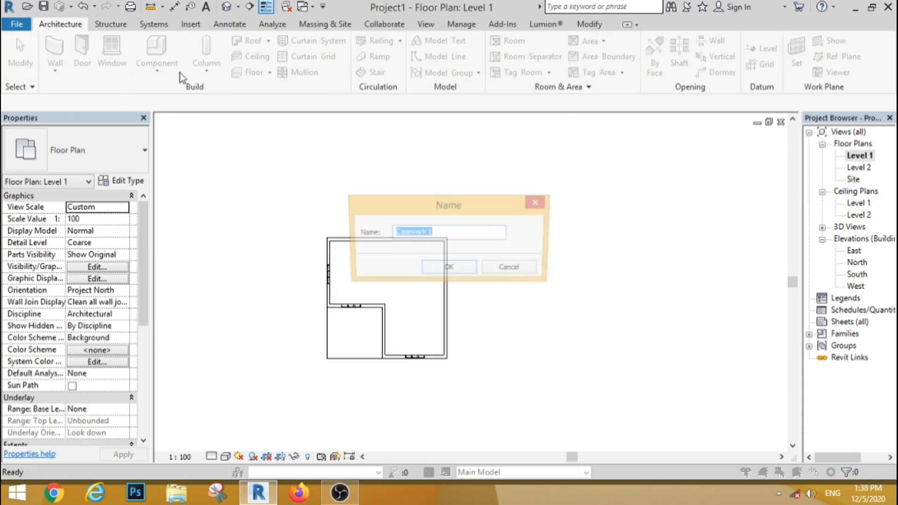
click(437, 273)
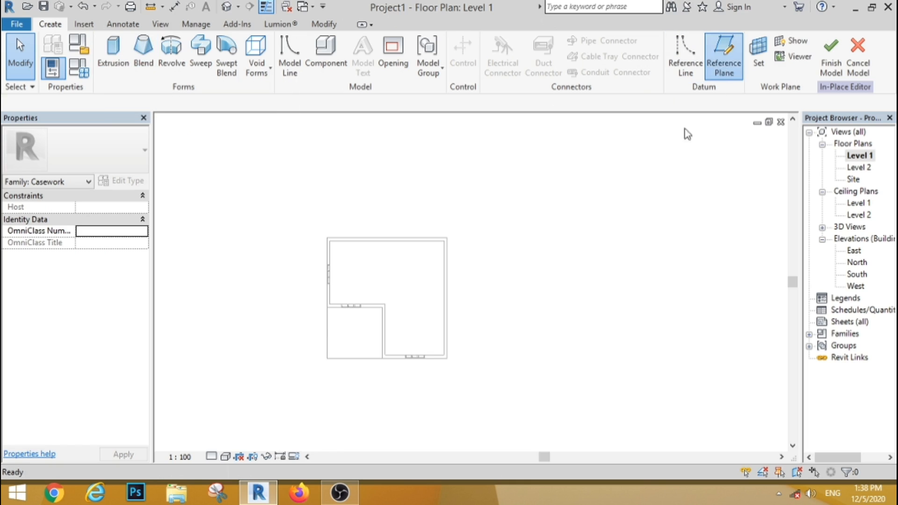
Add a horizontal reference plane named "fw" along the house's lower outer edge, extended past its right side, and open the South elevation.
click(723, 58)
click(326, 359)
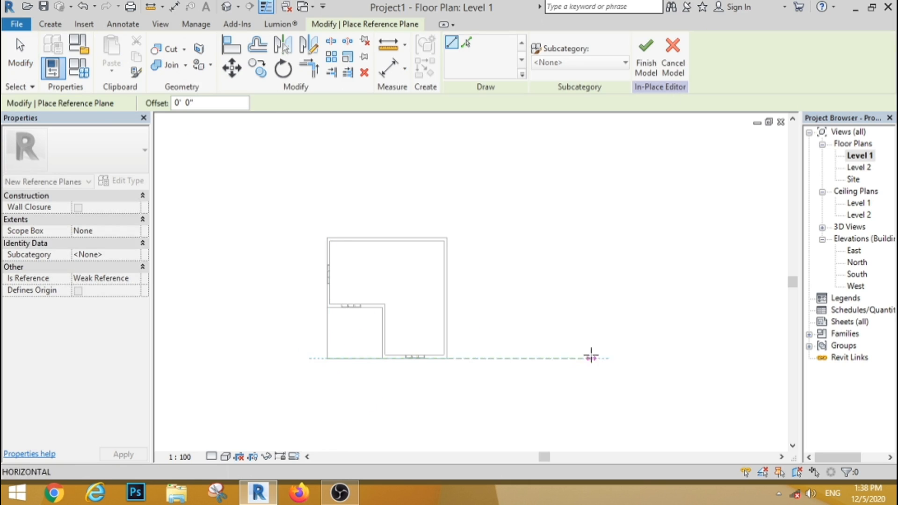
click(591, 358)
text(Ref)
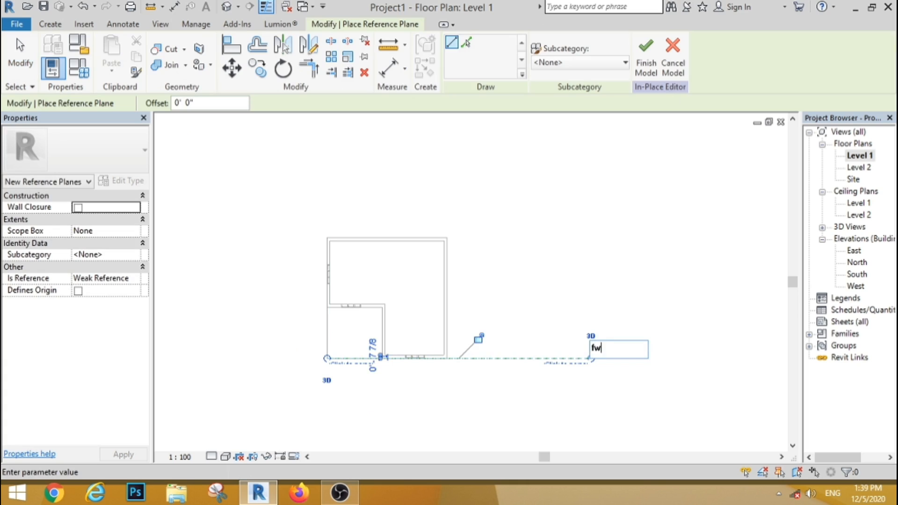
click(567, 296)
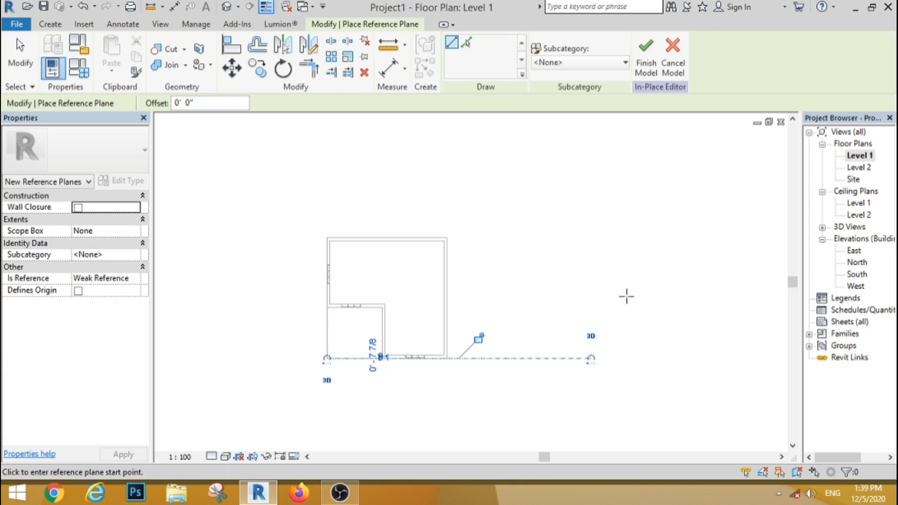
double_click(861, 274)
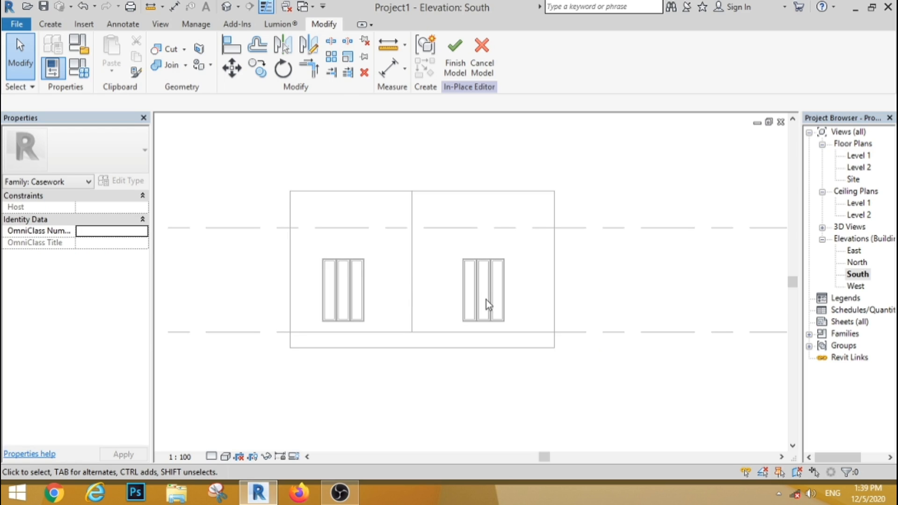
Start an extrusion on reference plane fw and sketch a rectangle about 8' 3" by 7' 0" from the right window group's upper right corner to the notch wall's base.
scroll(485, 304, up, 1)
click(50, 24)
click(113, 52)
click(447, 245)
click(451, 284)
click(414, 323)
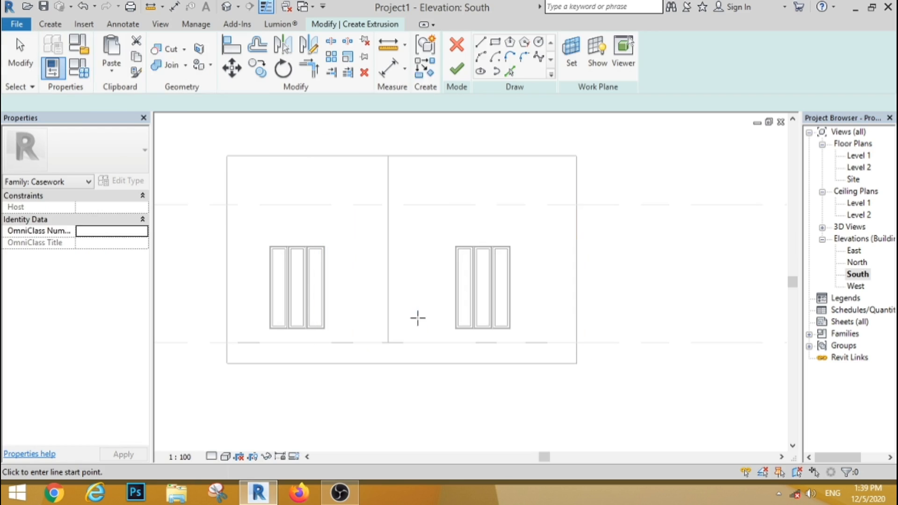
click(495, 43)
scroll(503, 261, up, 3)
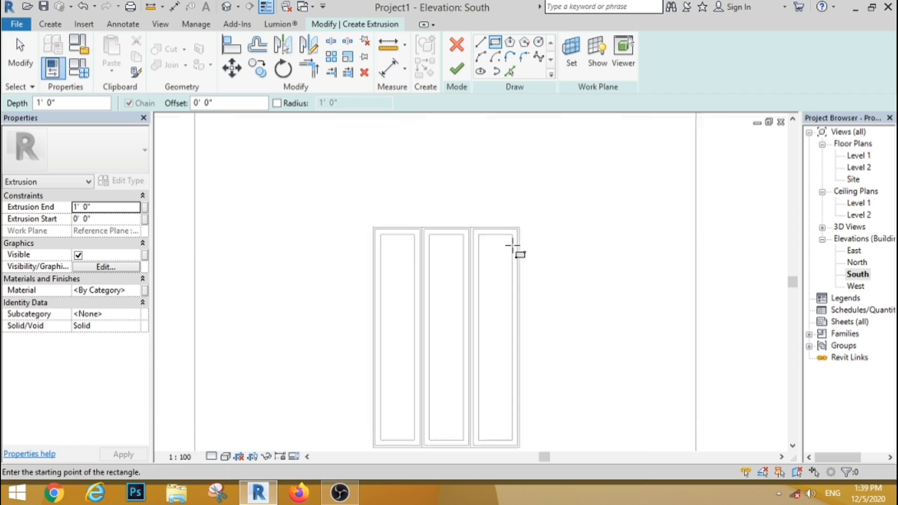
click(522, 224)
scroll(409, 283, down, 4)
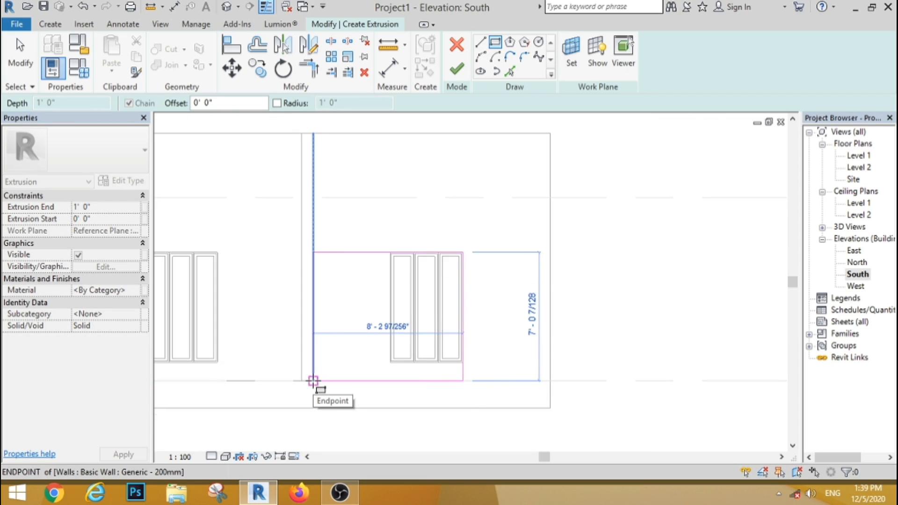
click(313, 379)
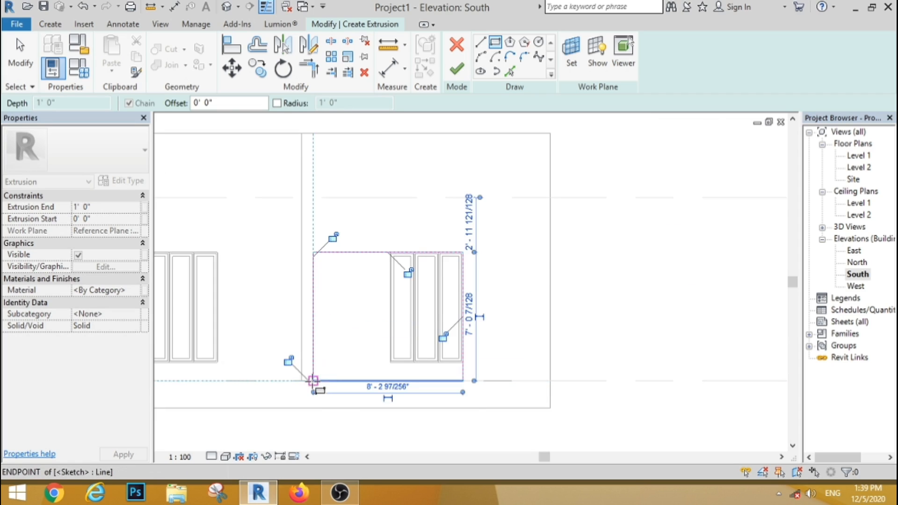
Sketch a second rectangle around the first one with a 0' 9" offset, extending past the vertical wall edge.
scroll(455, 264, up, 1)
click(164, 103)
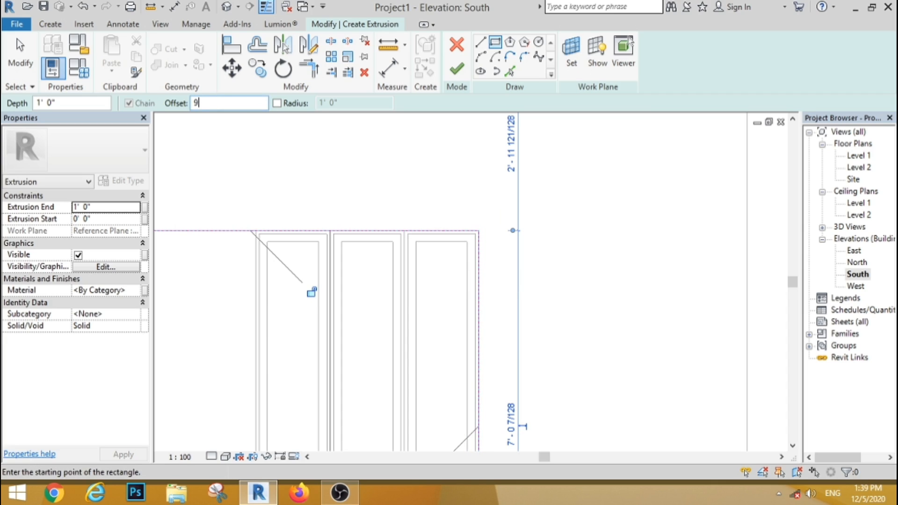
click(478, 230)
scroll(311, 335, down, 5)
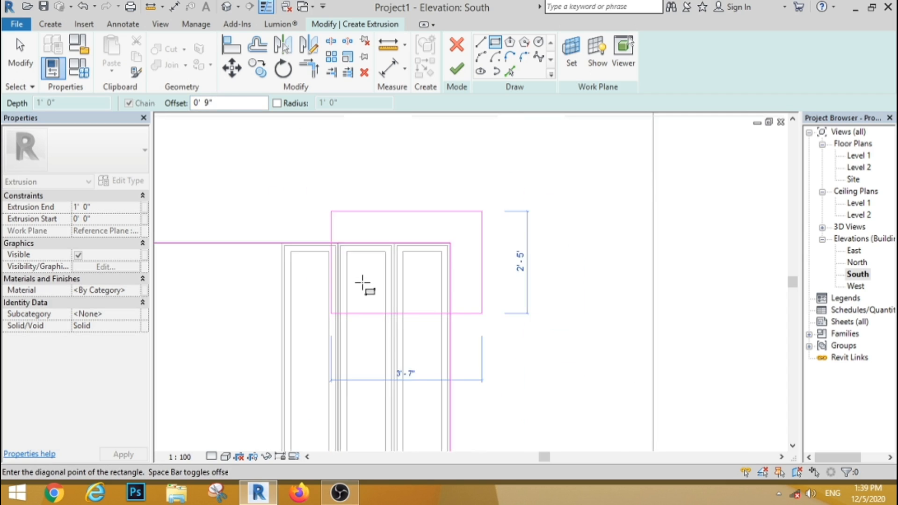
scroll(311, 301, down, 3)
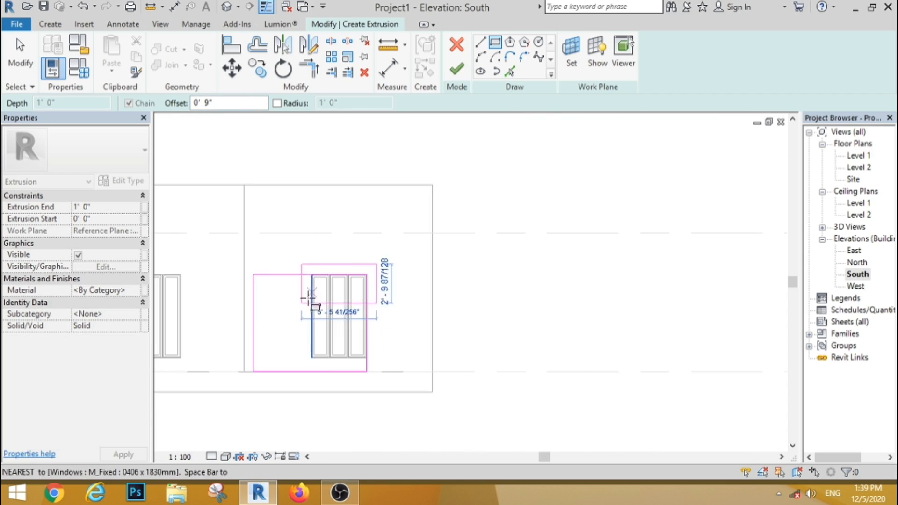
scroll(244, 371, up, 2)
click(244, 371)
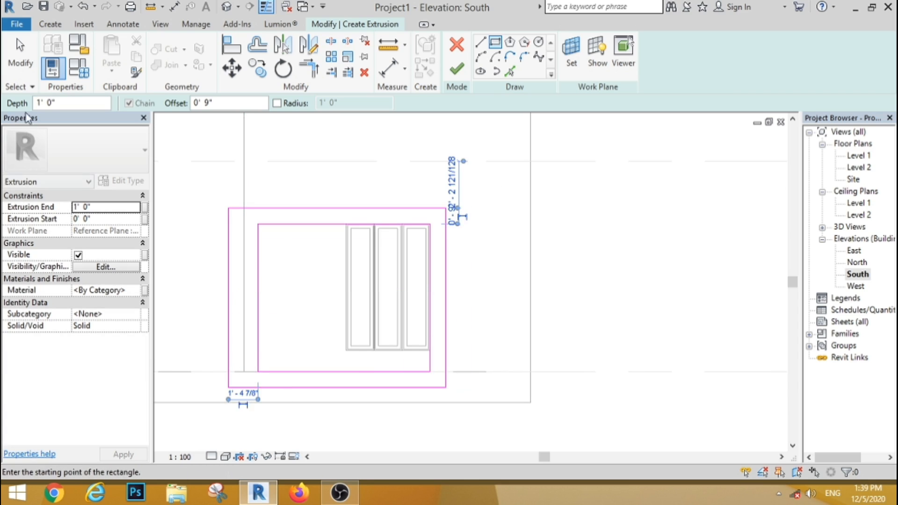
Align the outer rectangle's left line with the vertical wall edge and finish the frame extrusion at 1' 0" depth.
click(19, 56)
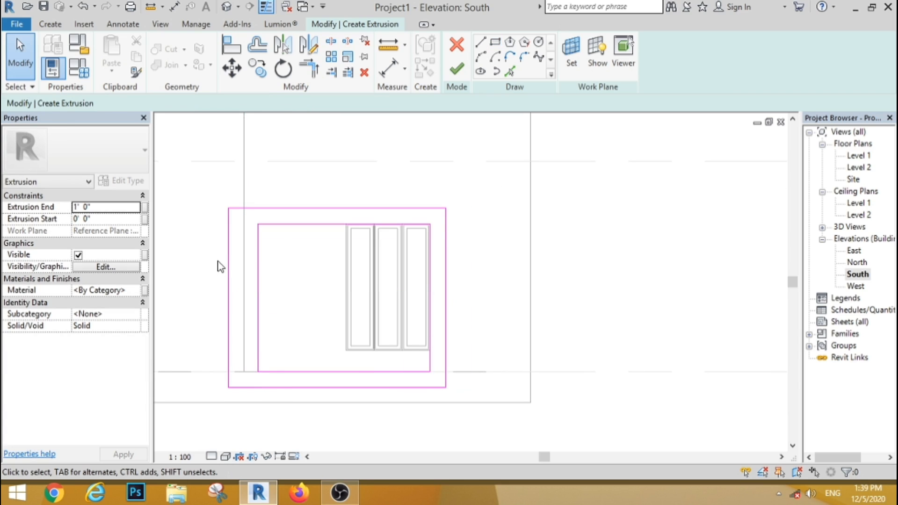
click(229, 325)
drag(238, 324, 245, 327)
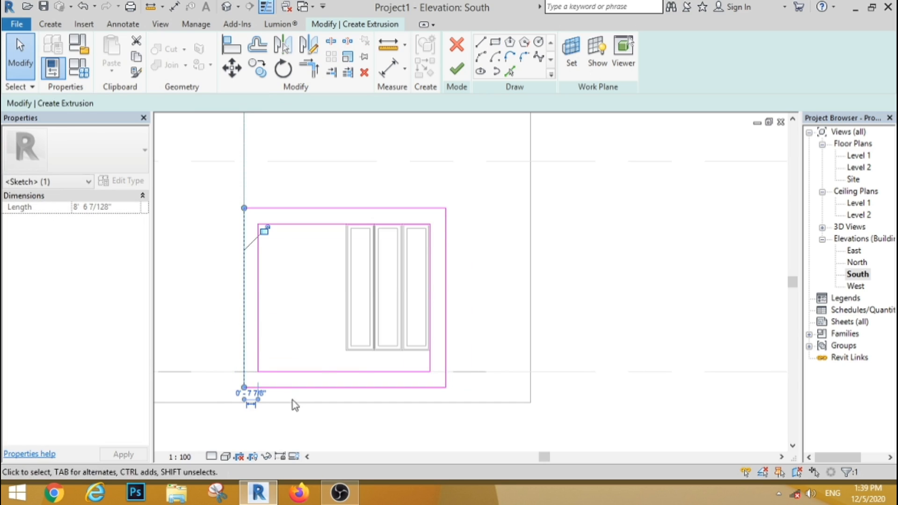
click(408, 430)
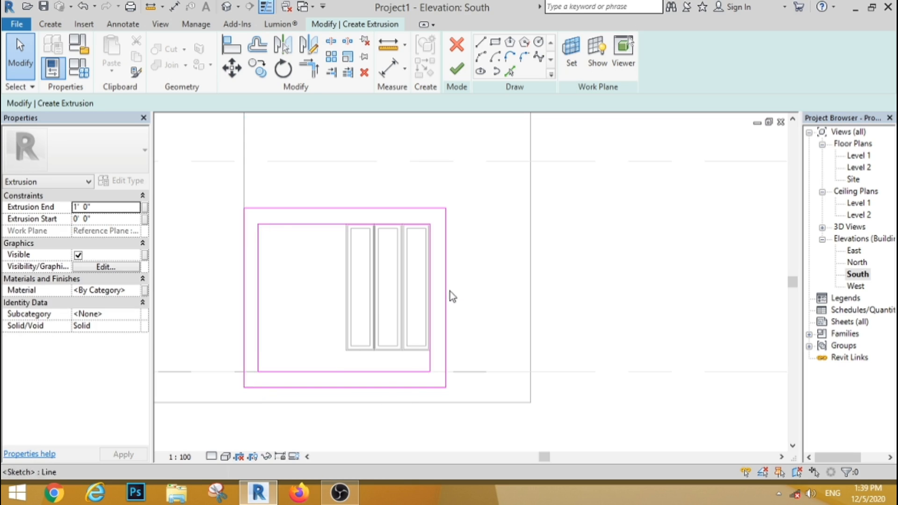
scroll(453, 286, down, 3)
scroll(327, 222, up, 2)
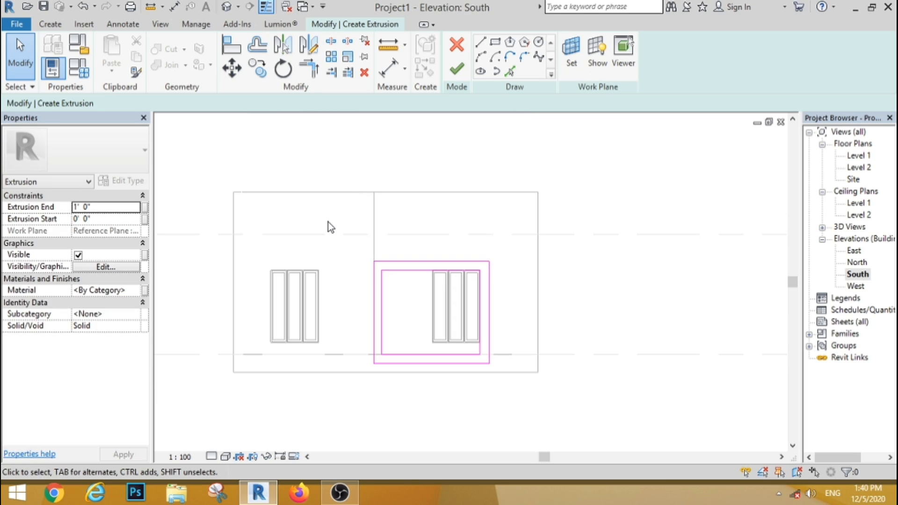
click(454, 69)
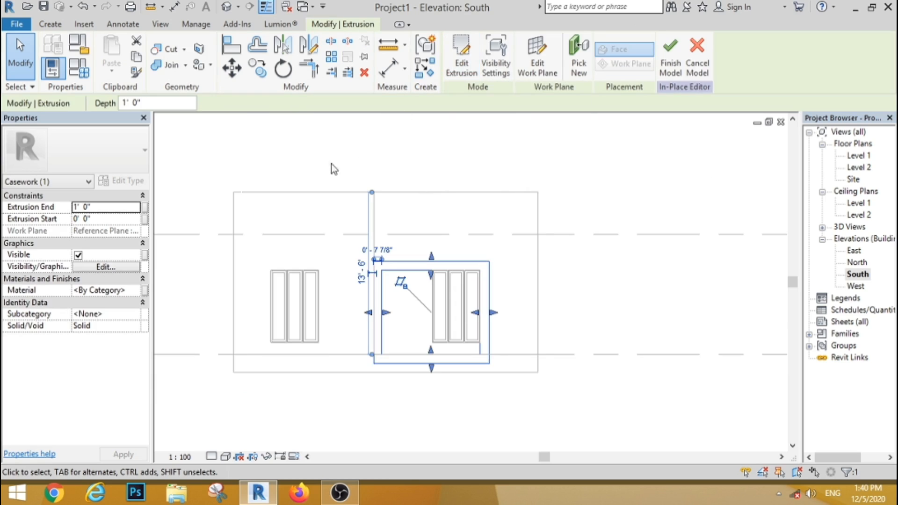
key(Escape)
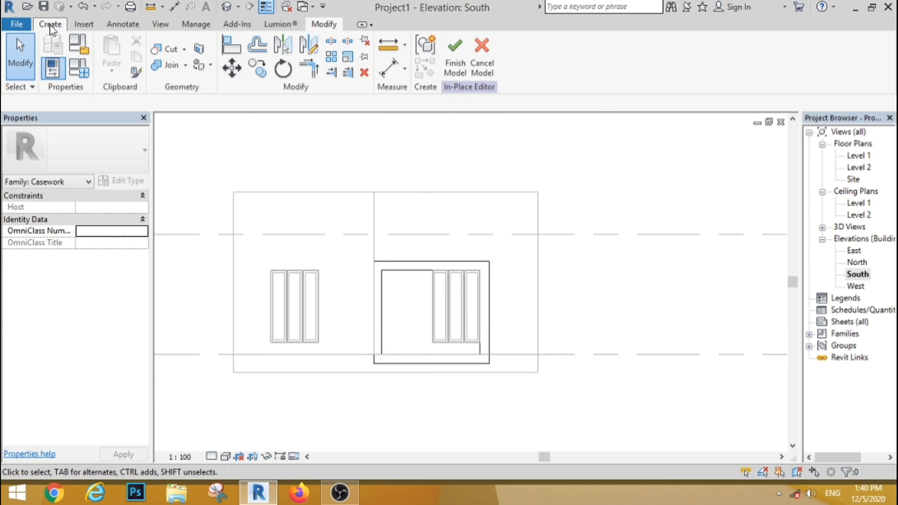
Start another extrusion on reference plane fw and sketch a rectangle about 11' 8" by 10' 6" around the left windows, down to the slab's lower left corner.
click(50, 25)
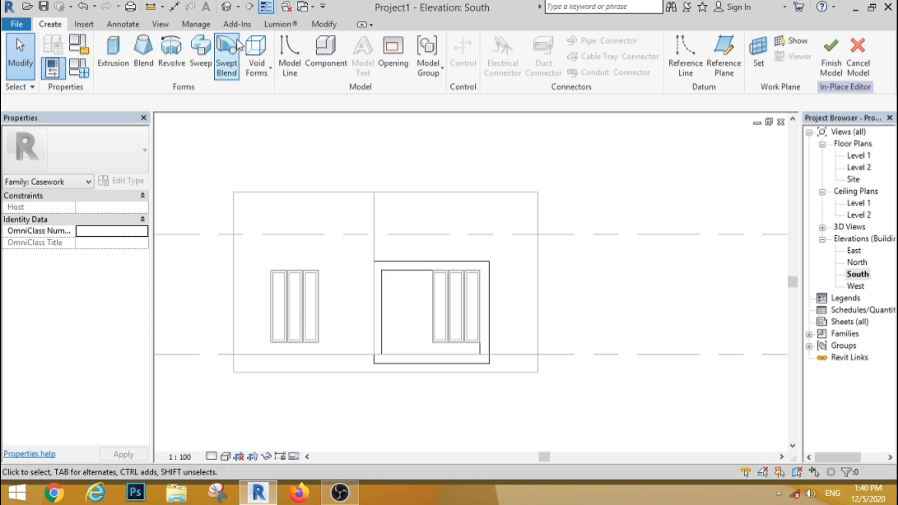
click(113, 51)
click(419, 247)
click(442, 283)
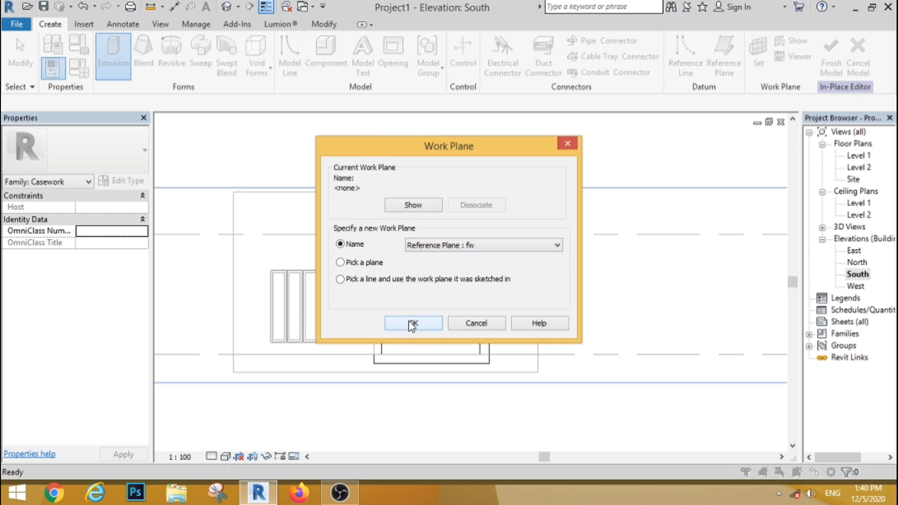
click(412, 323)
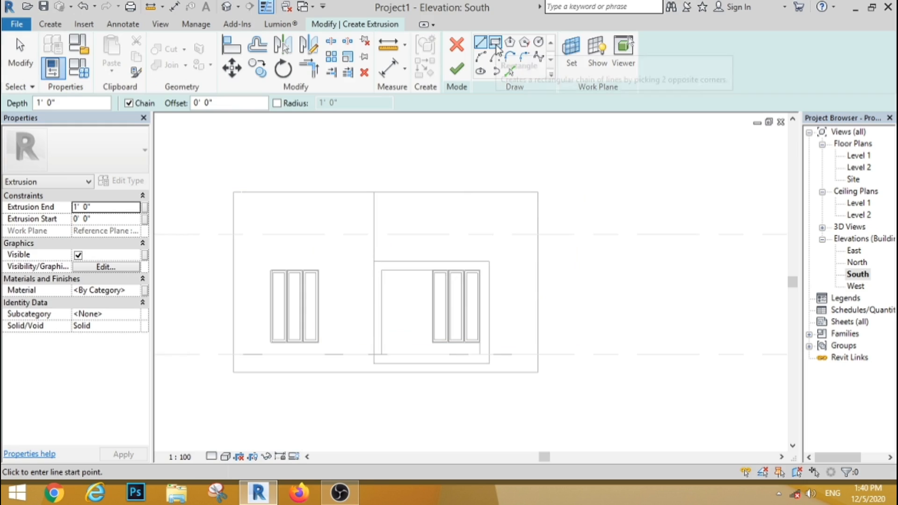
click(496, 43)
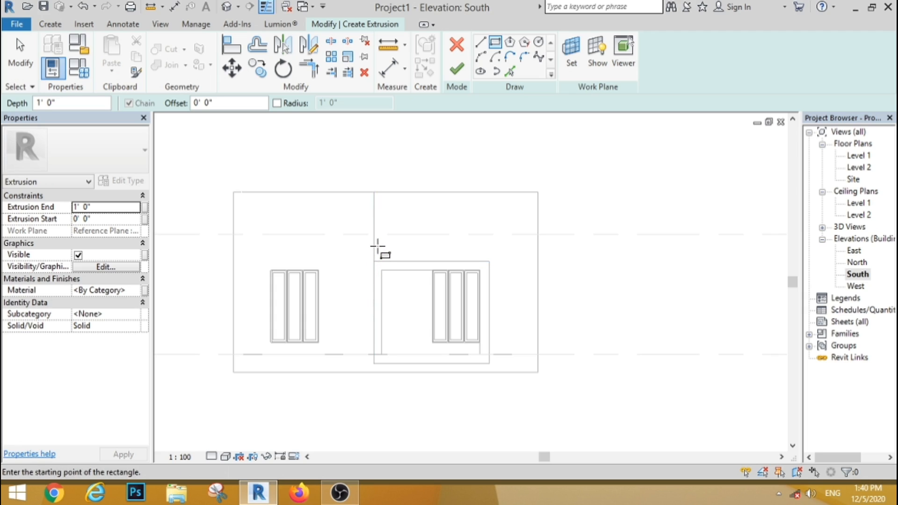
click(374, 246)
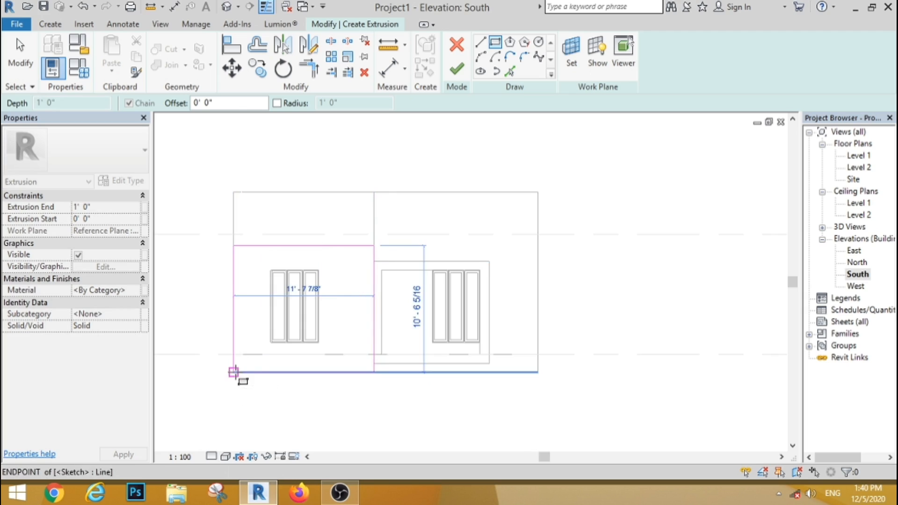
click(234, 371)
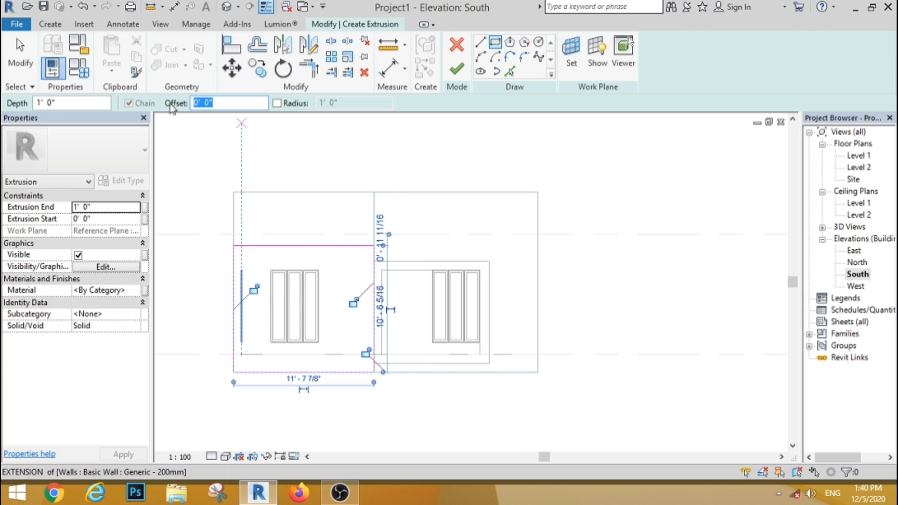
Sketch a second rectangle offset 0' 9" inside the first one's top and right edges, running past its left and bottom edges.
click(374, 245)
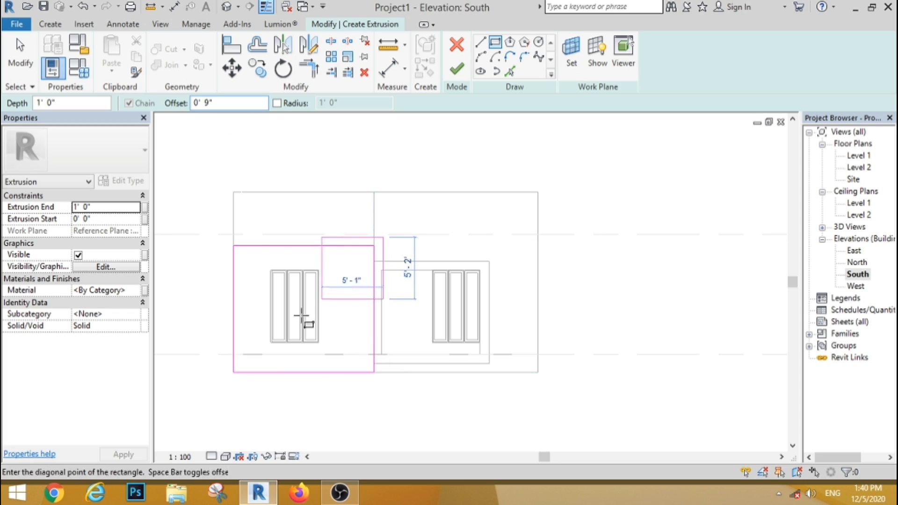
click(207, 402)
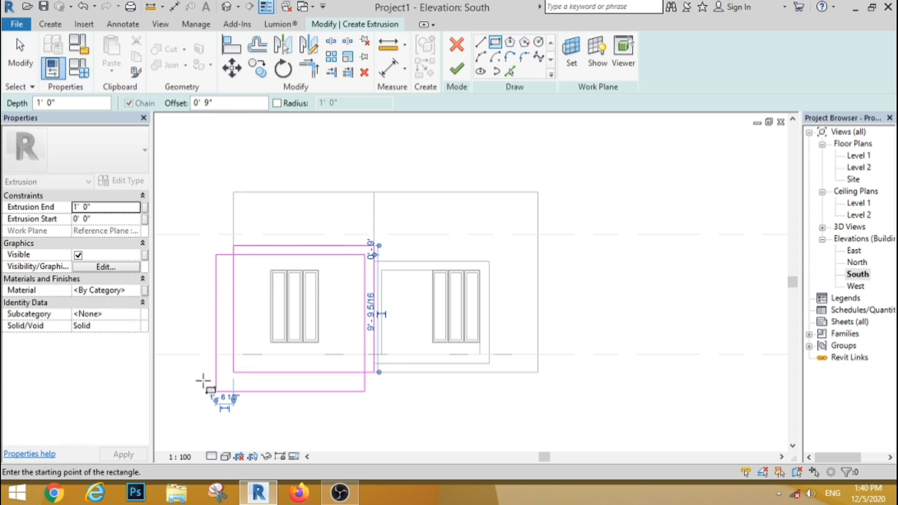
key(Escape)
Trim the two rectangles into corners at the upper left and lower right ends, forming an L-shaped band.
click(309, 69)
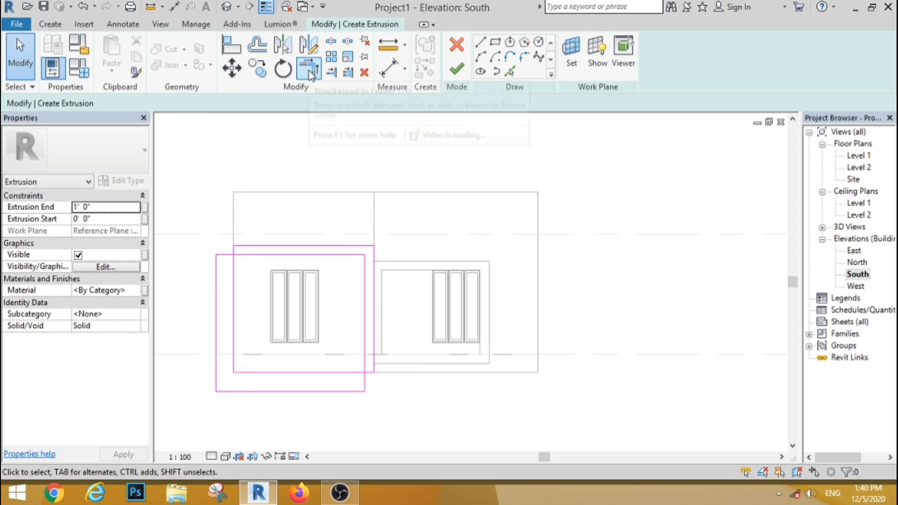
scroll(251, 259, up, 5)
click(206, 241)
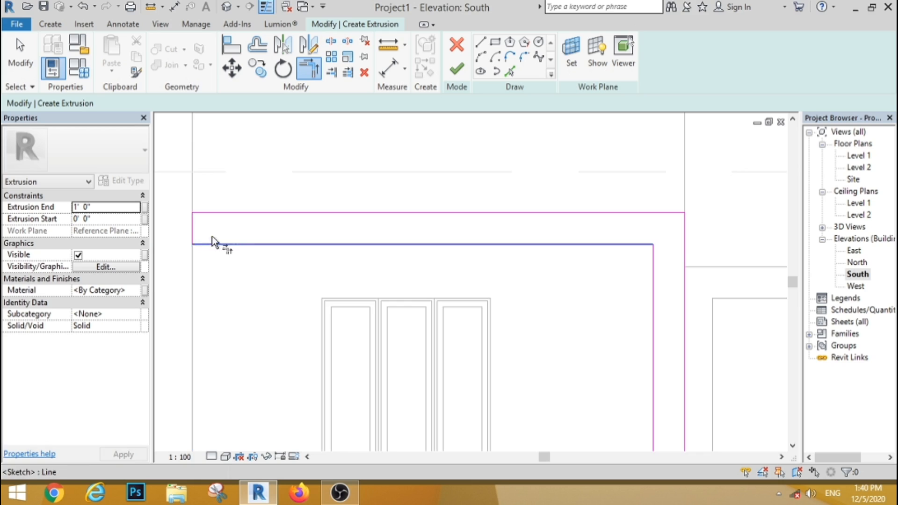
scroll(419, 357, down, 5)
scroll(418, 363, up, 1)
click(427, 389)
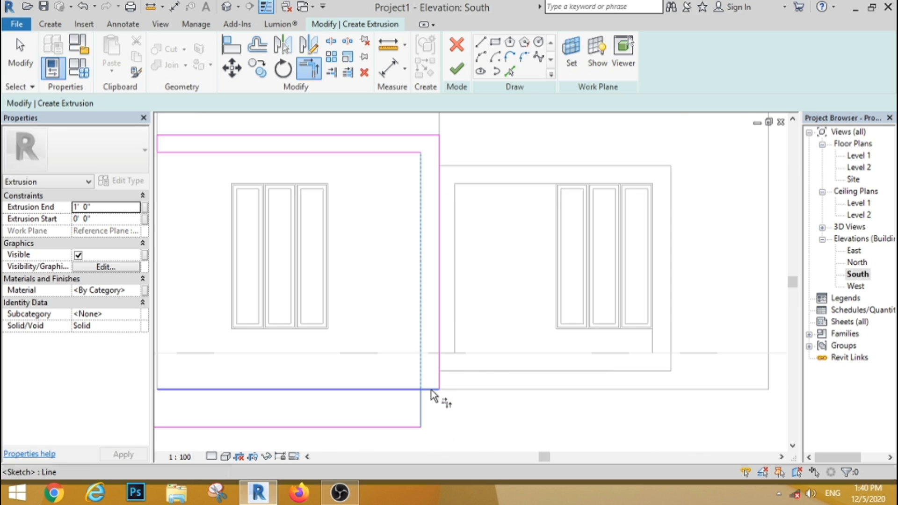
key(Escape)
Delete the leftover sketch lines outside the L-shaped band and finish its extrusion at 1' 0" depth.
click(457, 71)
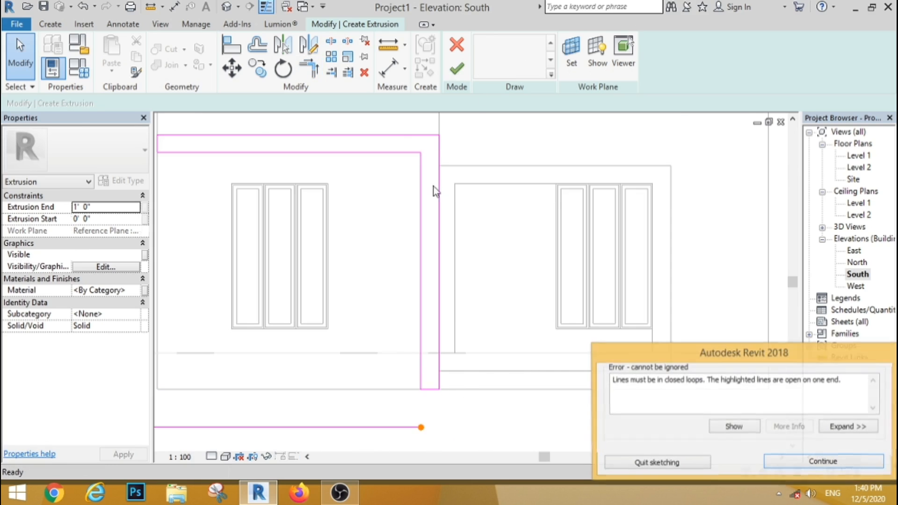
click(776, 464)
scroll(540, 318, down, 6)
drag(427, 332, 324, 404)
click(364, 73)
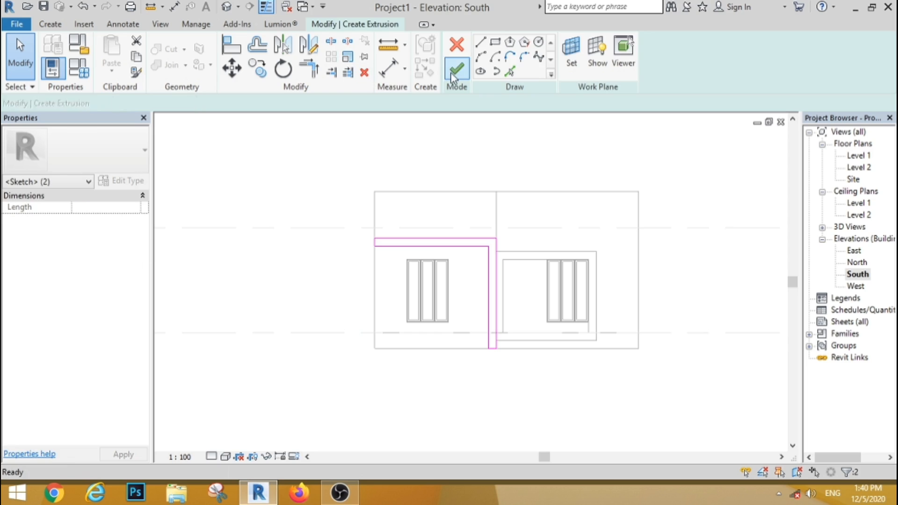
click(457, 71)
click(296, 248)
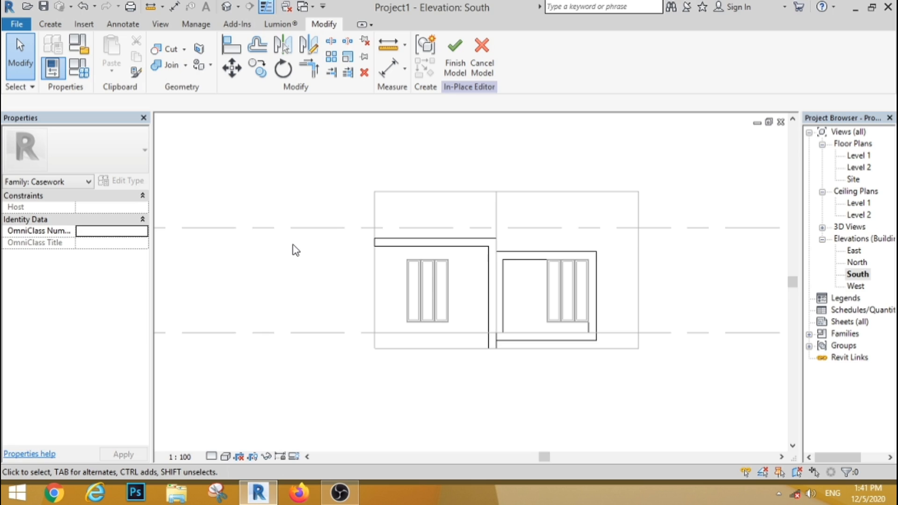
Start a new extrusion on reference plane fw and sketch a small rectangle about 0' 5" by 0' 8" above the right frame's upper left corner.
scroll(517, 283, up, 3)
click(65, 25)
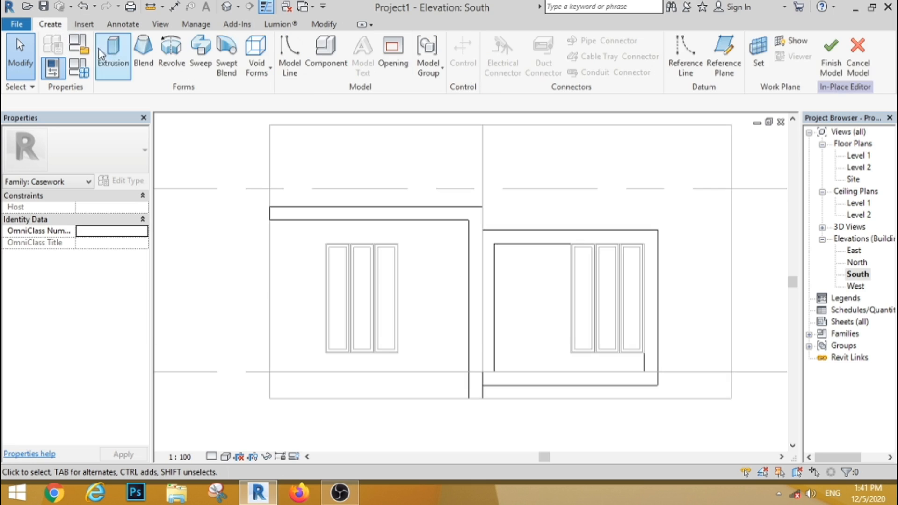
click(113, 52)
click(444, 245)
click(430, 283)
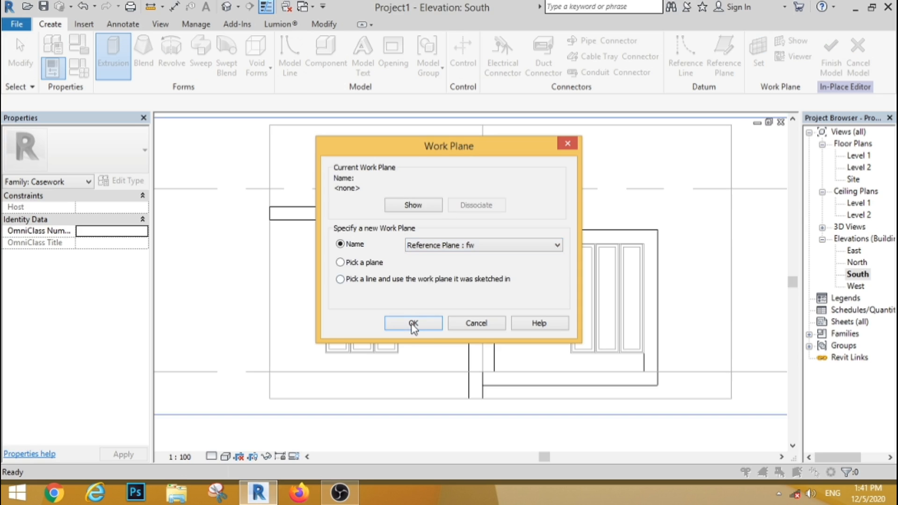
click(412, 323)
click(495, 42)
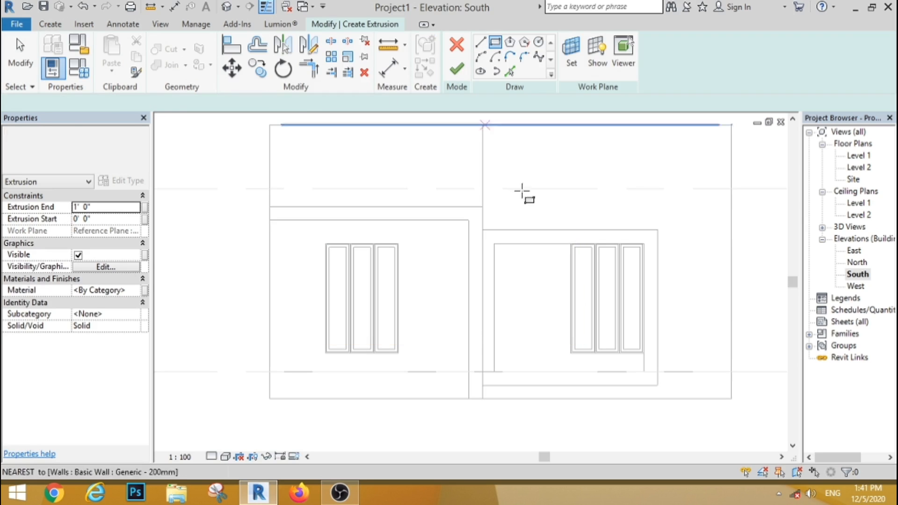
scroll(613, 234, up, 3)
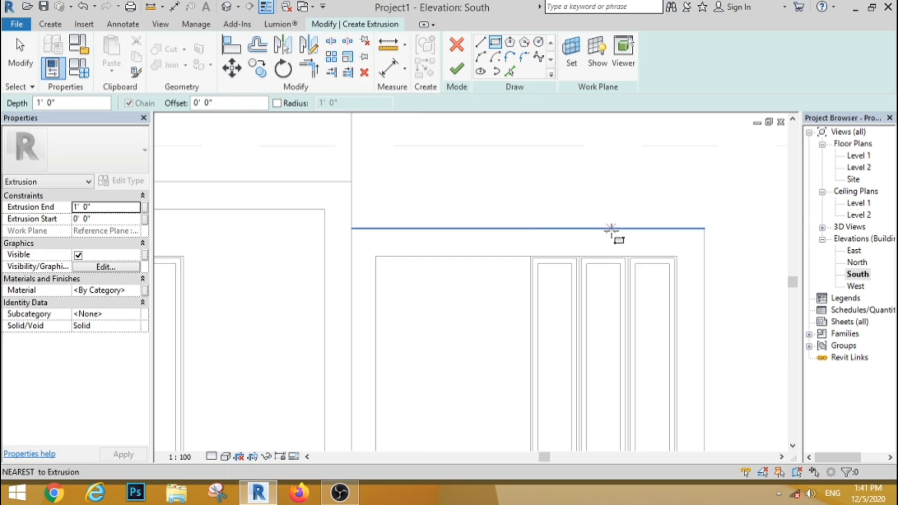
click(393, 193)
click(407, 216)
key(Escape)
key(Escape)
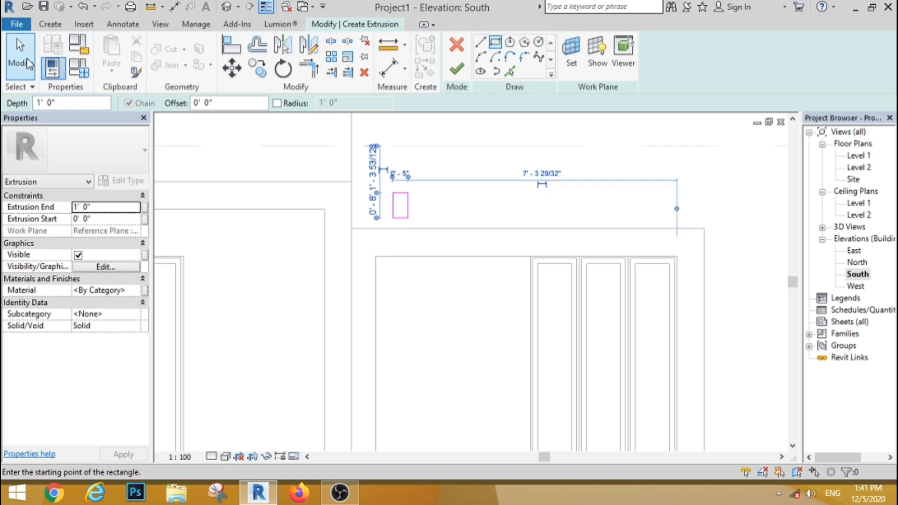
Copy the small sketched rectangle five times to form an evenly spaced horizontal row of six above the right frame.
scroll(453, 242, up, 3)
drag(452, 271, 449, 265)
key(c)
key(o)
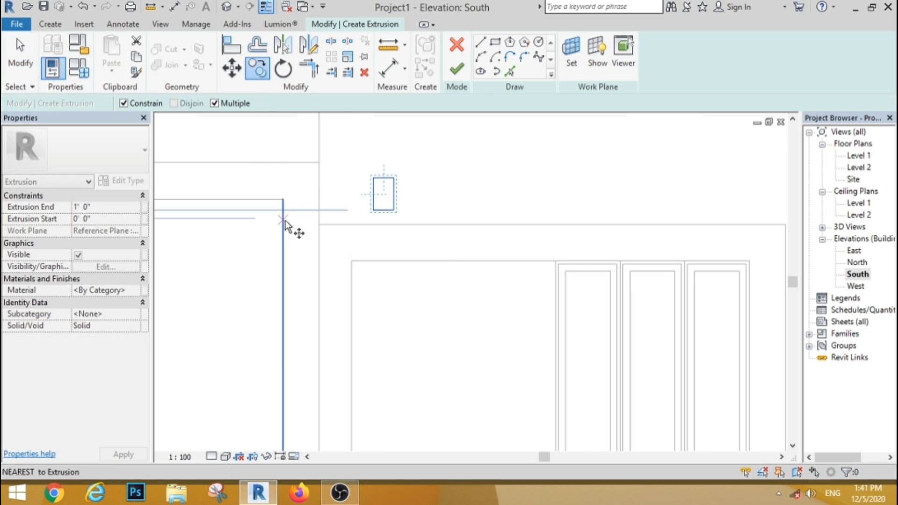
click(320, 225)
click(395, 212)
click(469, 212)
click(542, 210)
scroll(441, 199, down, 2)
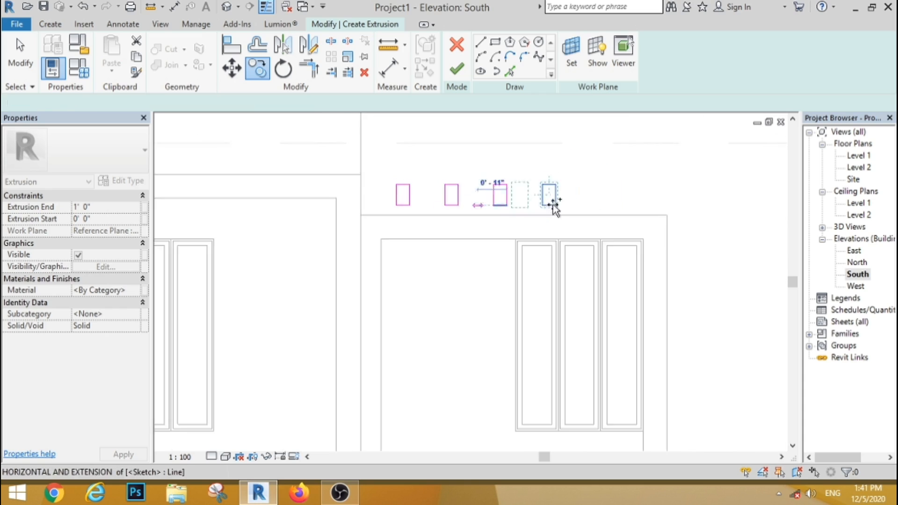
scroll(639, 205, up, 3)
click(540, 210)
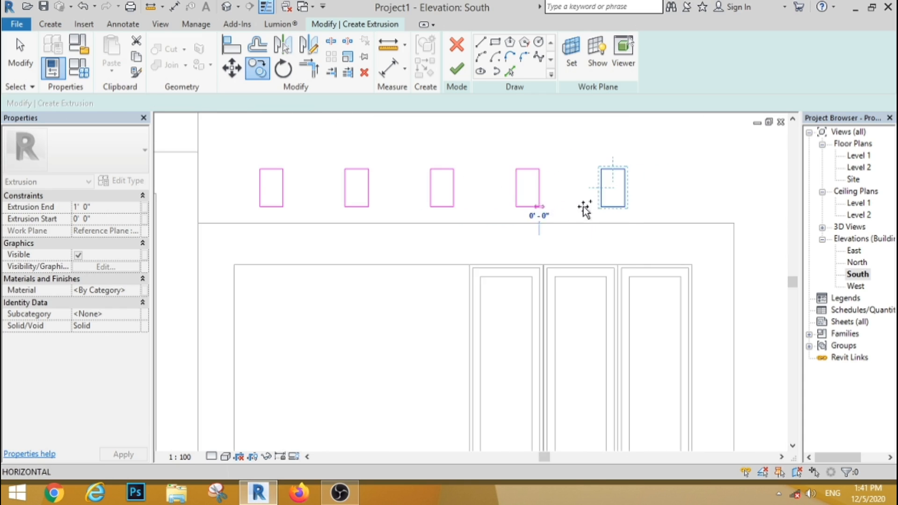
click(625, 207)
key(Escape)
key(Escape)
Finish the extrusion of the six small blocks at 1' 0" depth.
scroll(463, 255, down, 3)
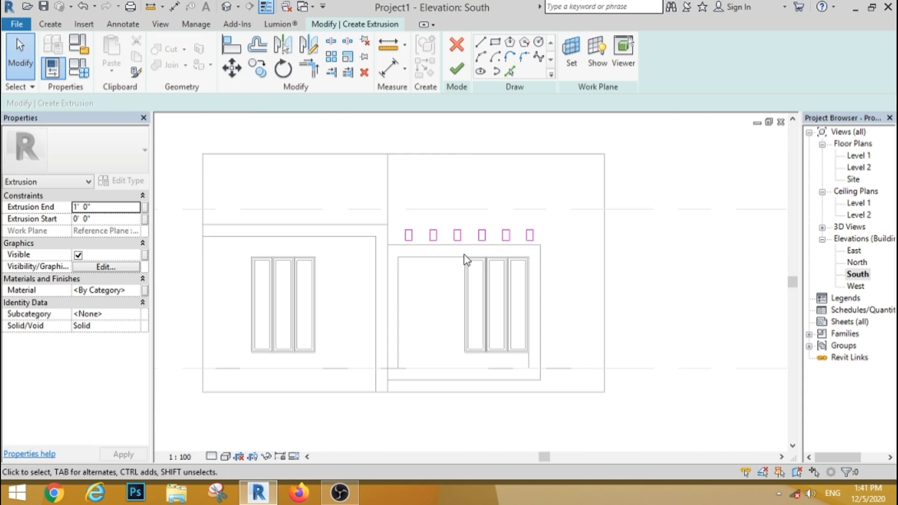
click(455, 73)
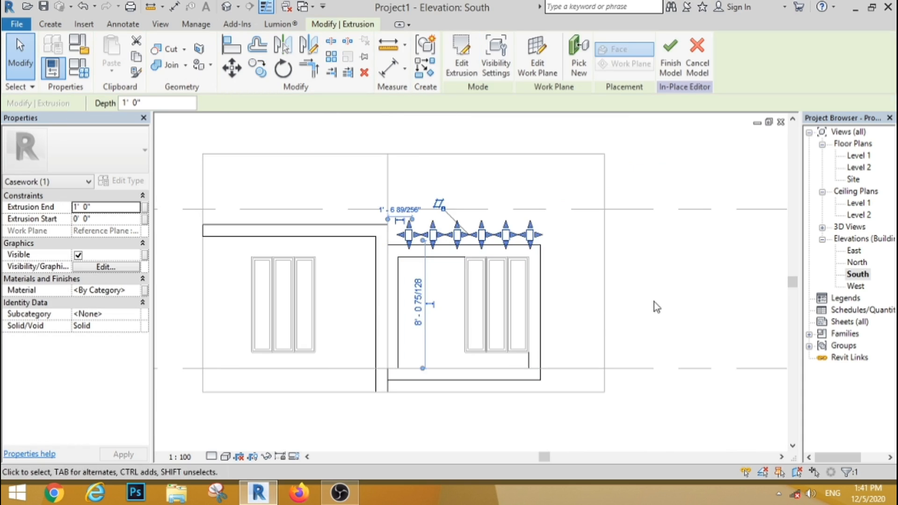
click(653, 302)
Start a new extrusion on reference plane fw and sketch a strip about 8' 4" by 0' 5" at the facade's upper right corner.
scroll(377, 300, down, 2)
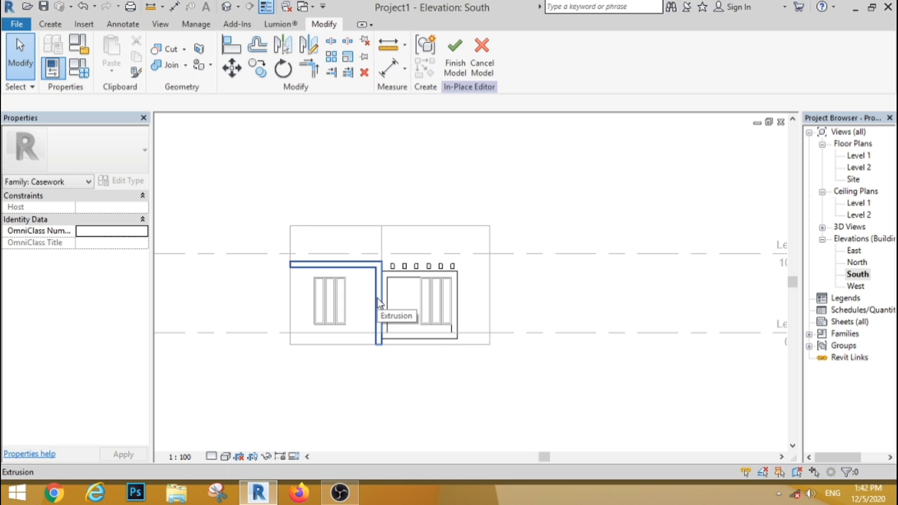
click(56, 24)
click(113, 55)
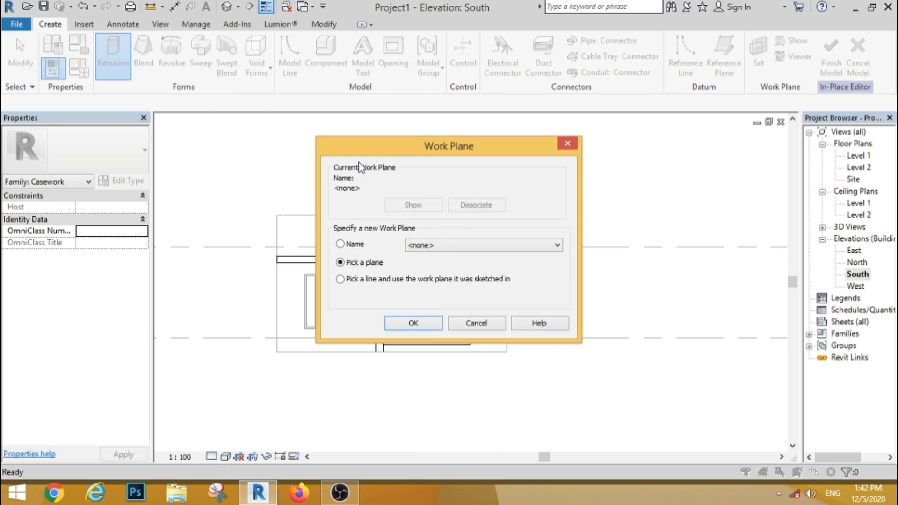
click(450, 246)
click(449, 281)
click(413, 322)
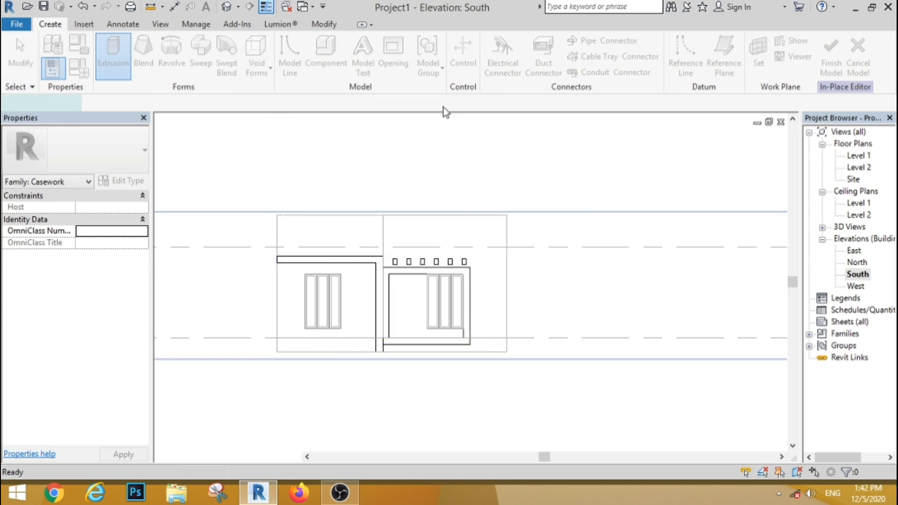
click(495, 43)
scroll(504, 222, up, 3)
click(515, 206)
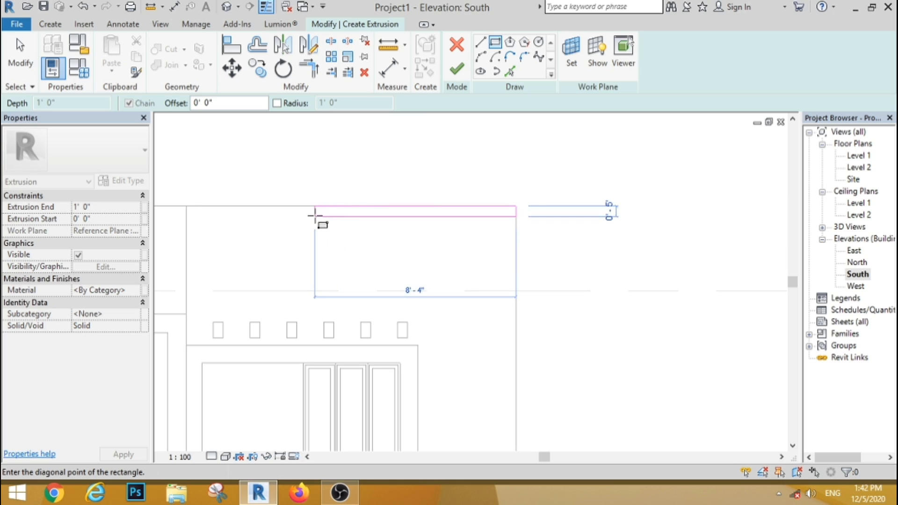
click(315, 217)
key(Escape)
key(Escape)
Copy the strip three times straight down along the wall's right edge, making four stacked horizontal strips.
drag(258, 160, 573, 285)
click(266, 74)
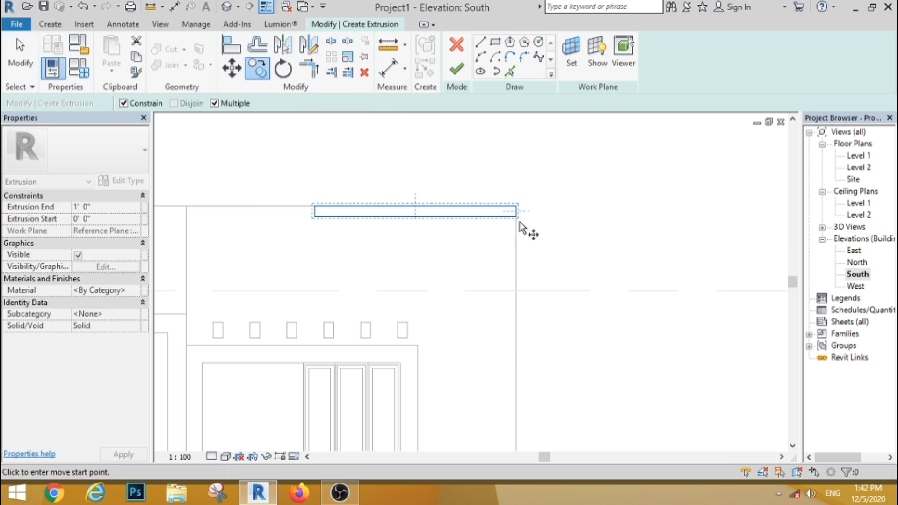
click(516, 217)
click(515, 242)
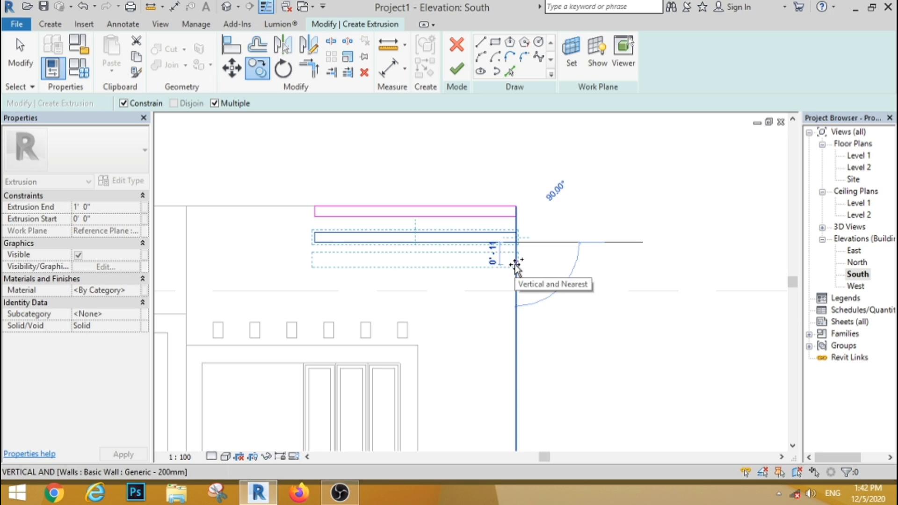
click(516, 267)
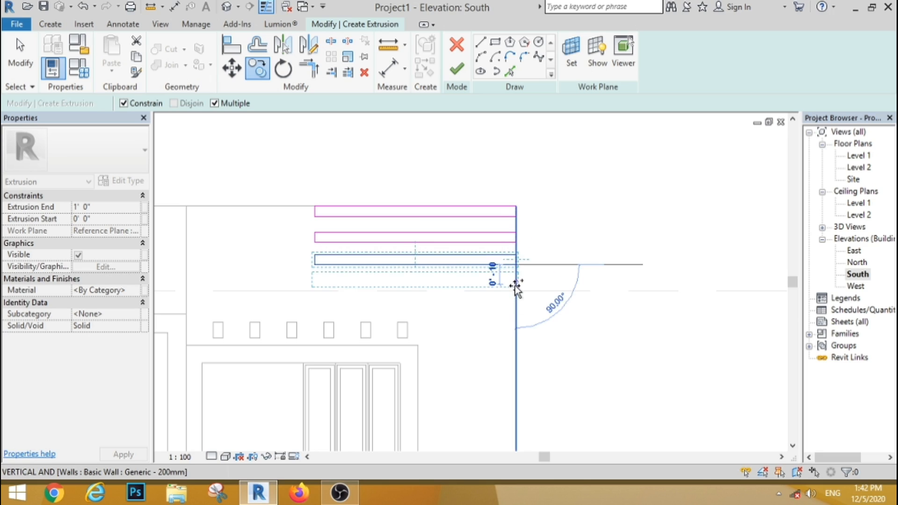
click(515, 284)
key(Escape)
Nudge the second and third strips slightly upward and finish the extrusion at 1' 0" depth.
scroll(369, 255, up, 2)
mouse_move(248, 199)
mouse_down()
mouse_move(527, 267)
mouse_move(446, 233)
mouse_move(253, 196)
mouse_move(499, 246)
mouse_move(609, 246)
mouse_up()
key(Up)
click(275, 237)
mouse_move(246, 239)
mouse_down()
mouse_move(381, 276)
mouse_move(622, 283)
mouse_up()
key(Up)
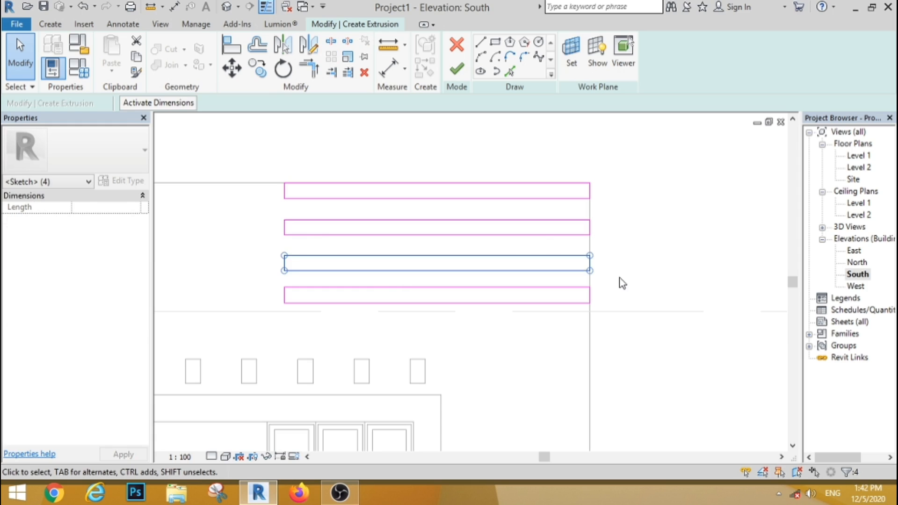
click(632, 275)
click(456, 72)
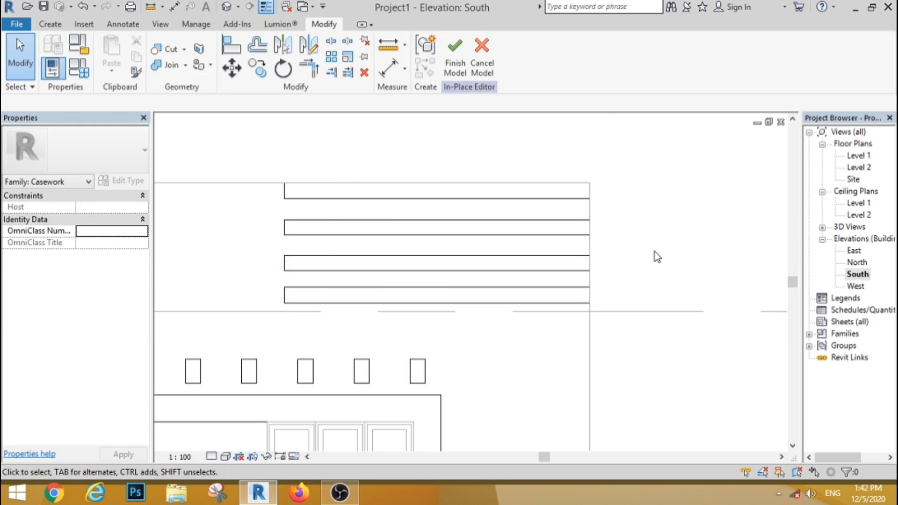
Extrude a rectangle about 7' 0" by 2' 6" at 1' 0" depth from the wall's top edge on the left part, using a picked wall plane.
scroll(655, 252, down, 5)
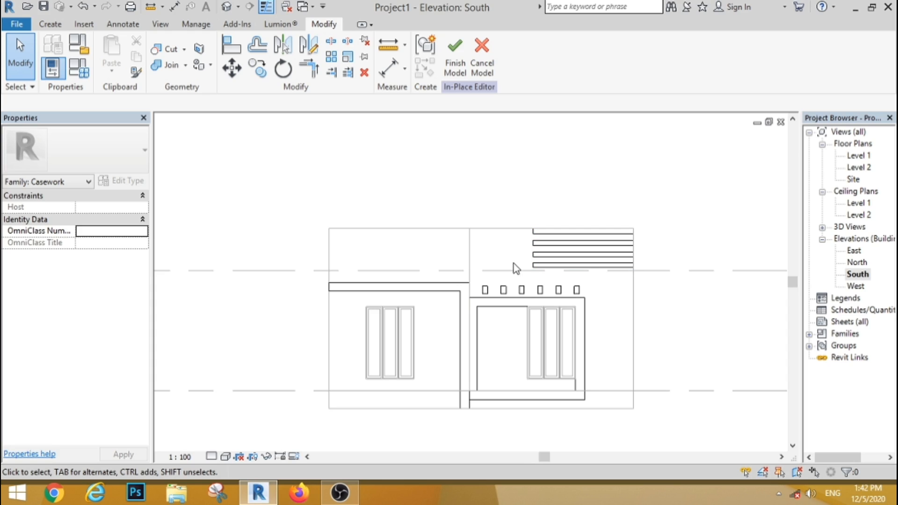
scroll(369, 276, up, 2)
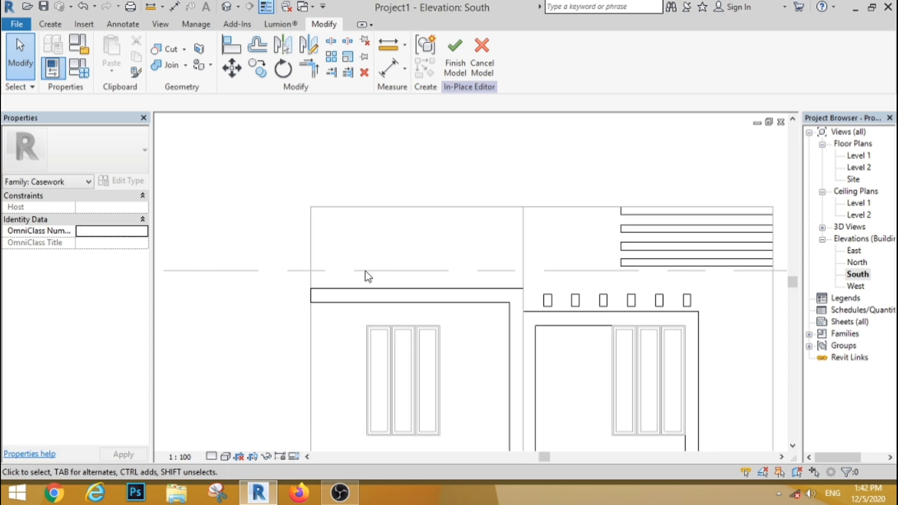
click(50, 24)
click(113, 56)
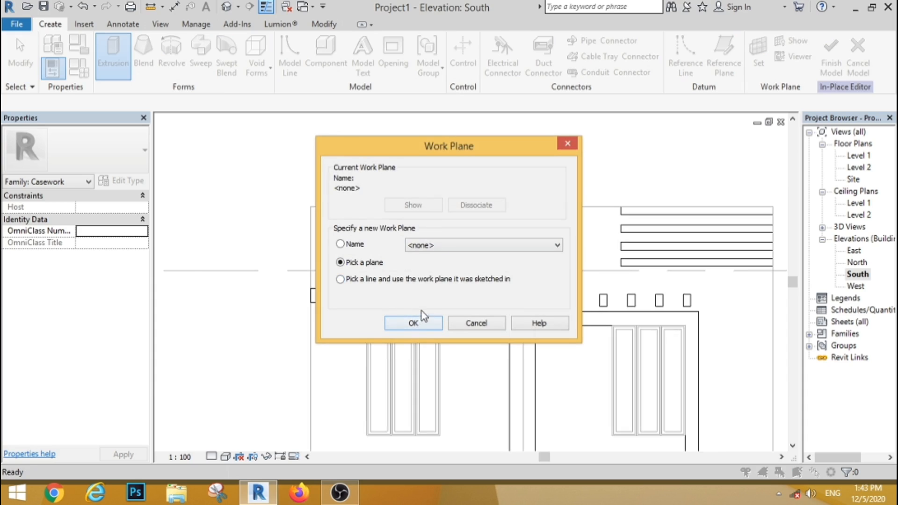
click(450, 245)
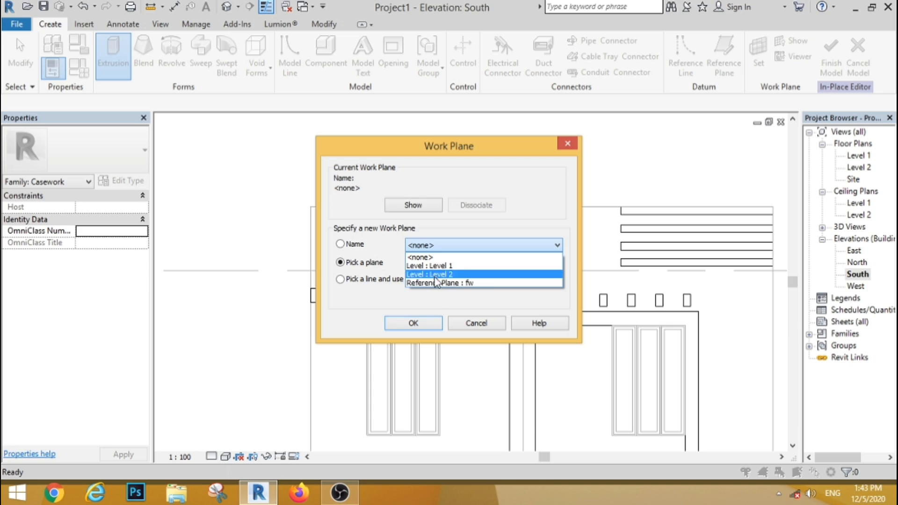
click(389, 279)
click(413, 323)
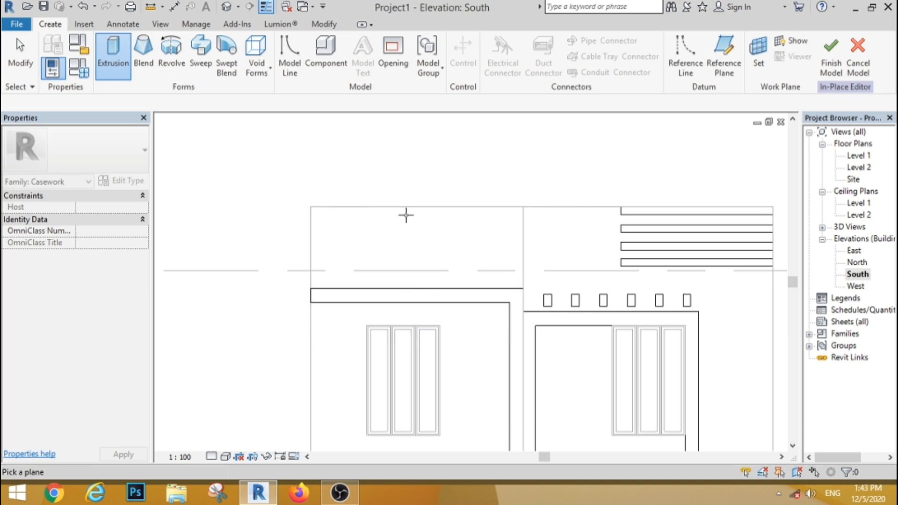
click(461, 206)
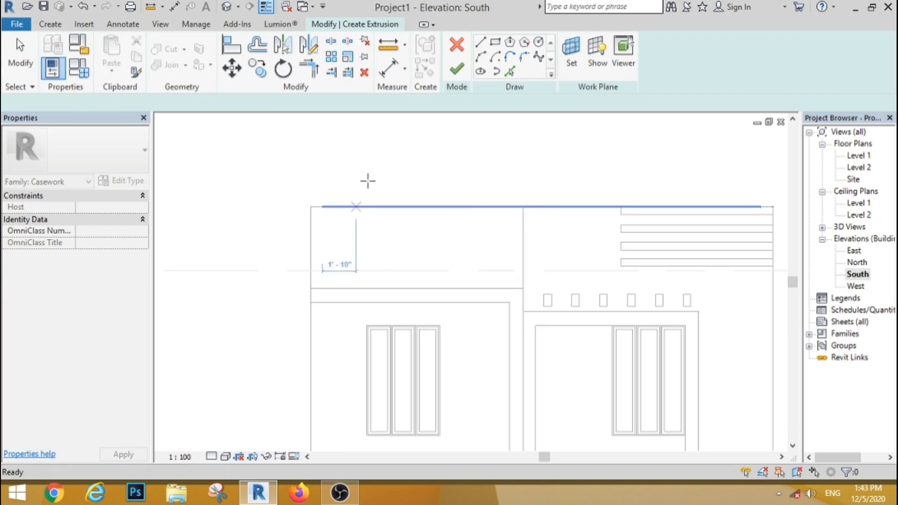
click(495, 42)
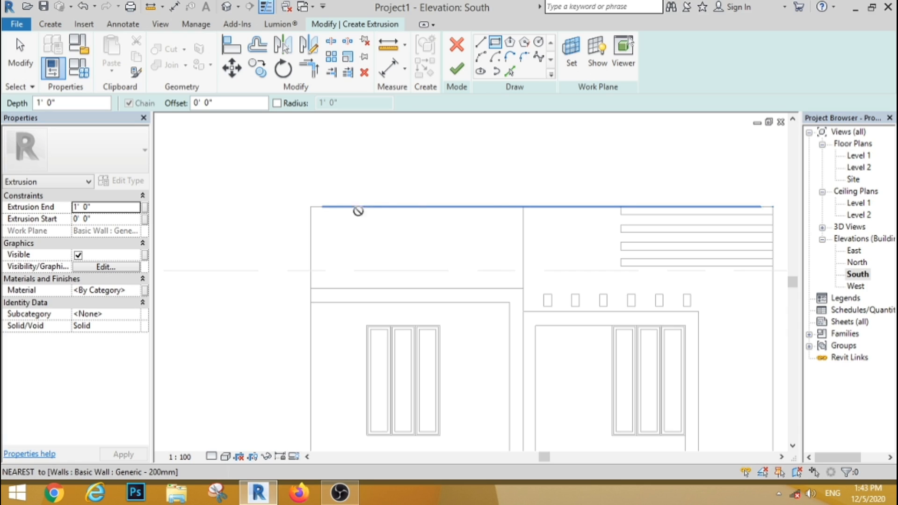
click(354, 206)
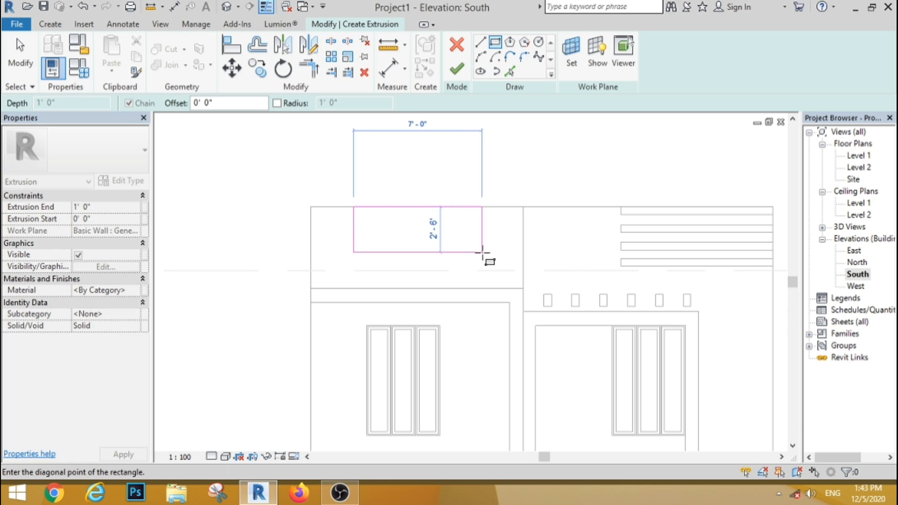
click(482, 252)
click(457, 70)
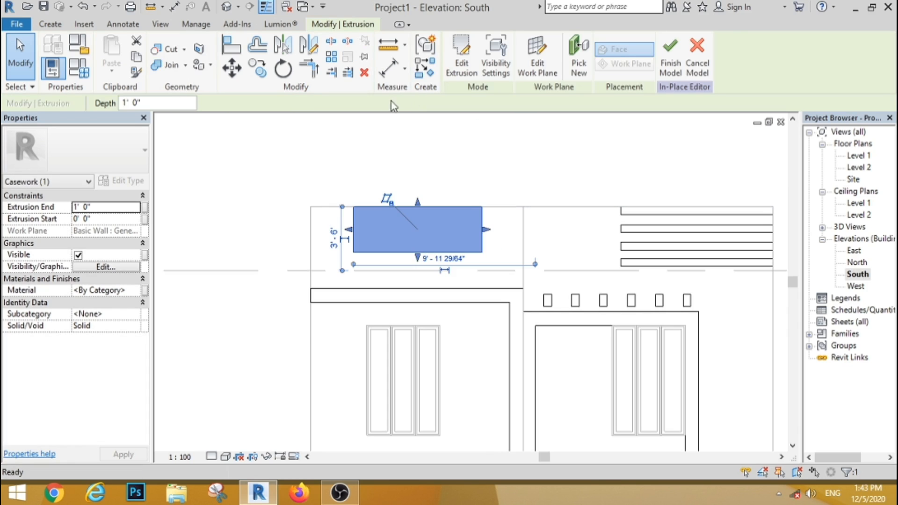
Start a new extrusion on the upper left panel's plane and sketch a vertical bar about 0' 6" by 2' 11" near the panel's right end.
click(51, 24)
click(113, 54)
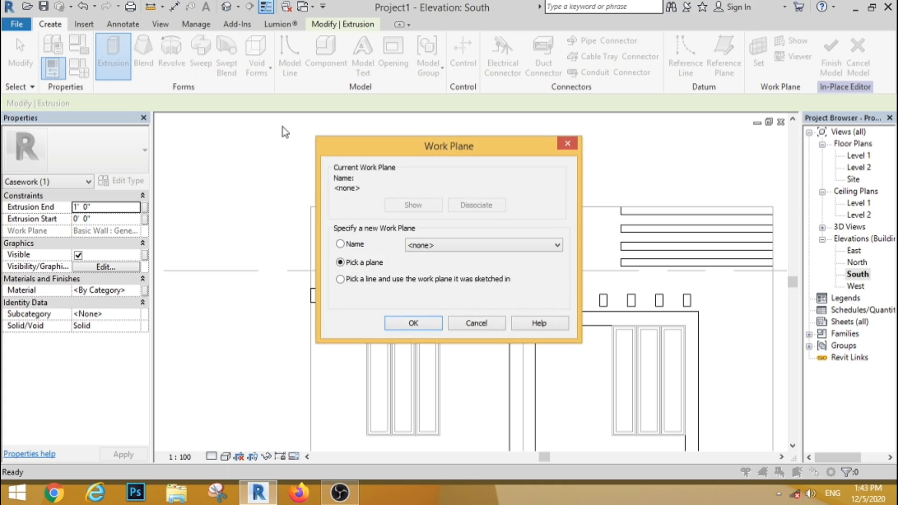
click(403, 324)
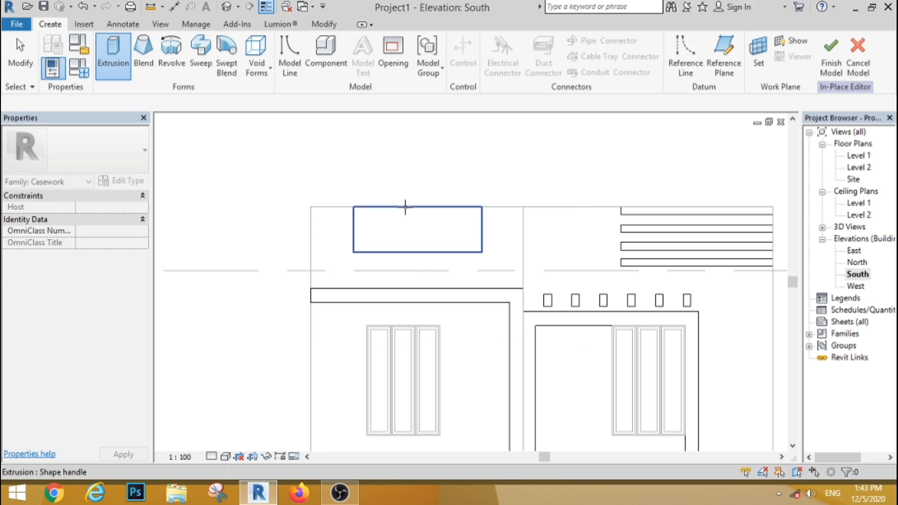
click(405, 207)
click(496, 42)
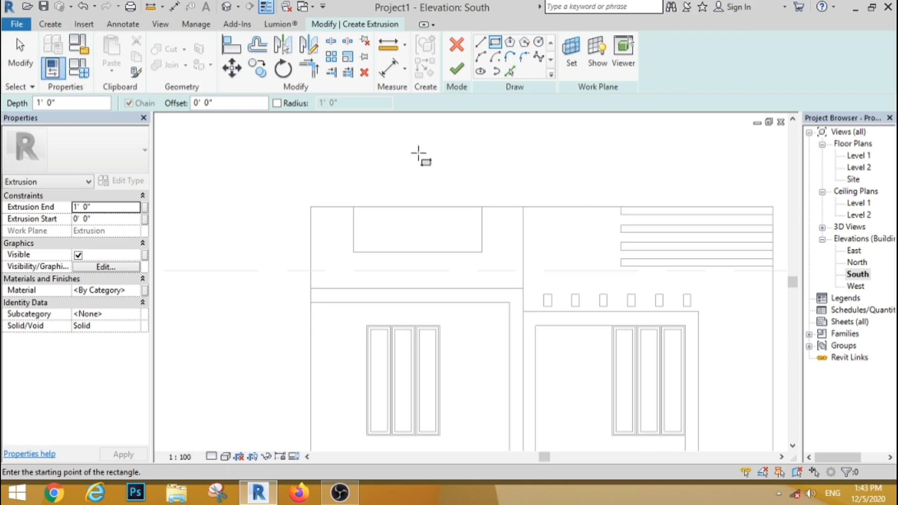
scroll(421, 216, up, 3)
click(485, 199)
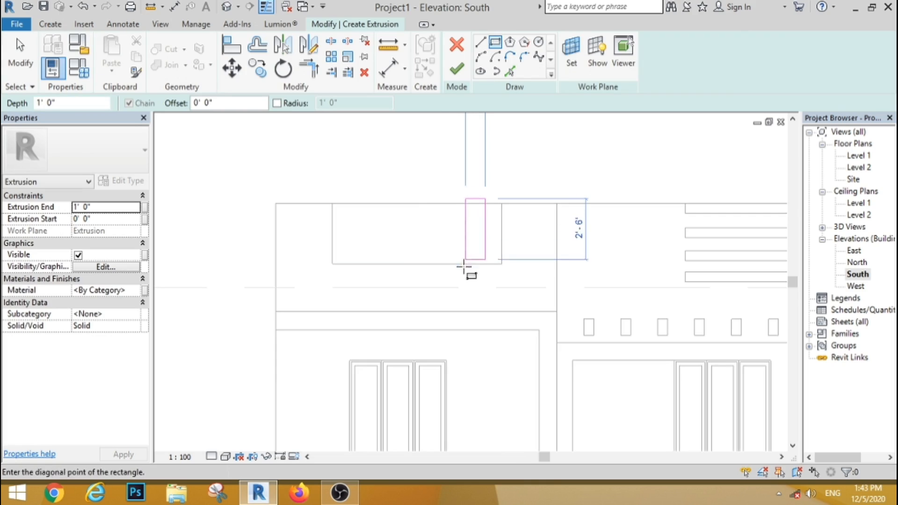
click(473, 270)
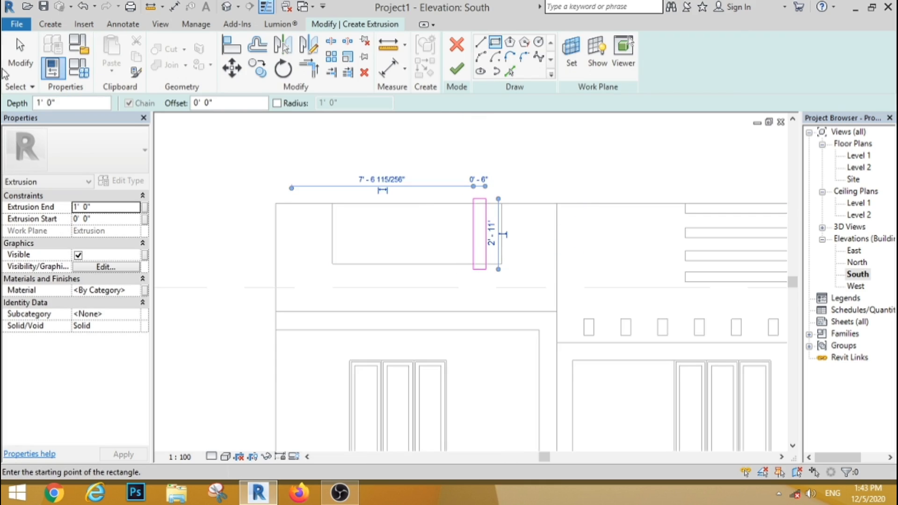
key(Escape)
Copy the vertical bar twice to the left across the panel, making three evenly spaced bars.
scroll(435, 164, up, 2)
drag(426, 146, 535, 309)
key(m)
key(v)
click(505, 175)
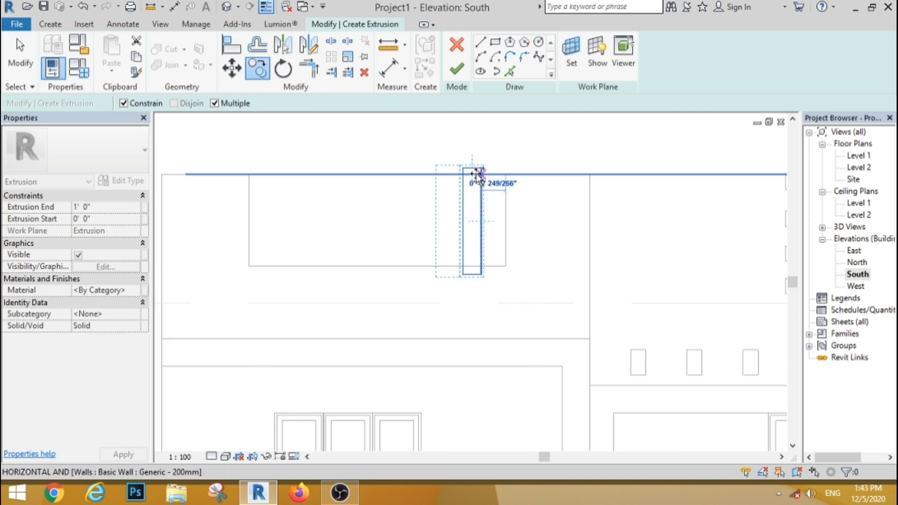
click(464, 175)
click(419, 175)
click(21, 63)
Finish the extrusion of the three vertical bars at 1' 0" depth.
scroll(378, 253, down, 5)
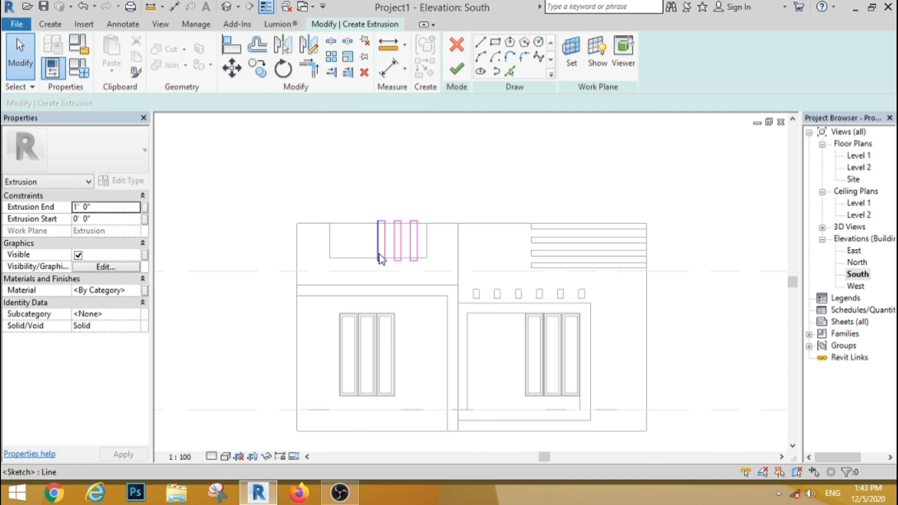
click(461, 73)
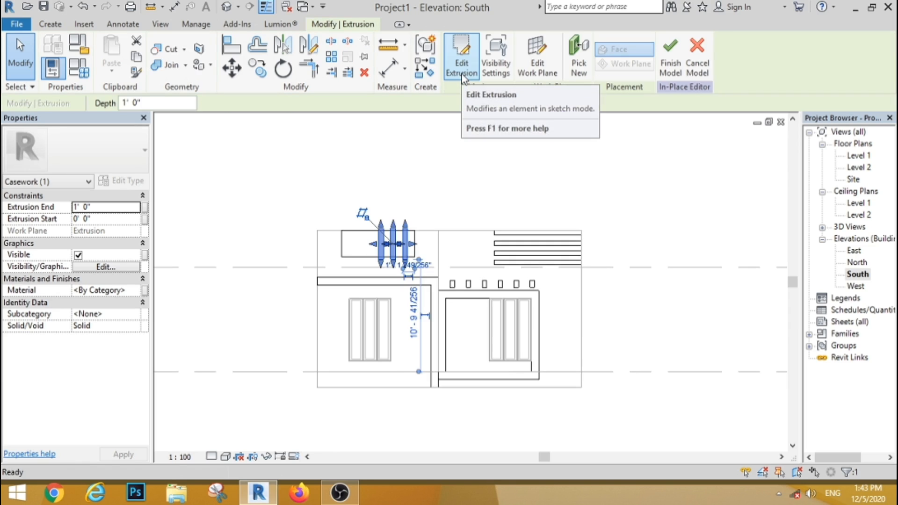
click(282, 216)
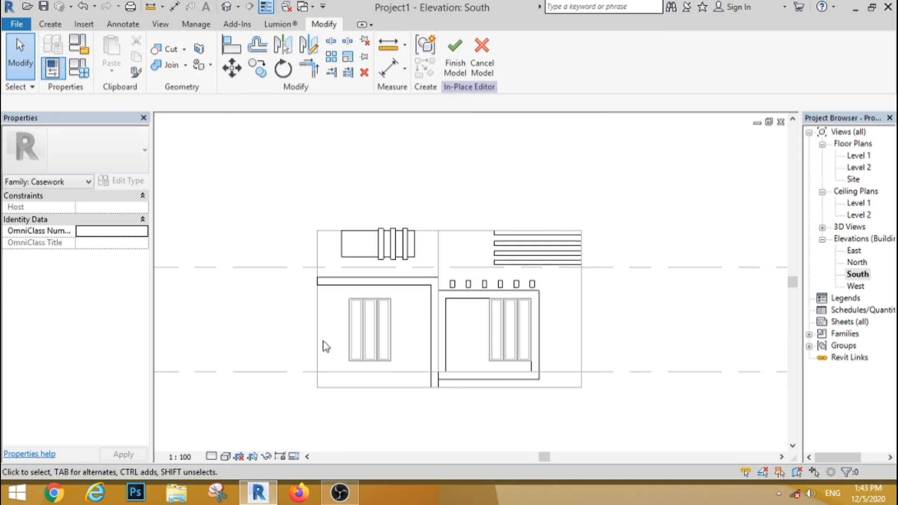
Start a new extrusion on reference plane fw and sketch a rectangle about 1' 0" by 8' 3" from Level 1 to the L-shaped band along the left wall edge.
scroll(319, 371, up, 2)
click(50, 24)
click(114, 56)
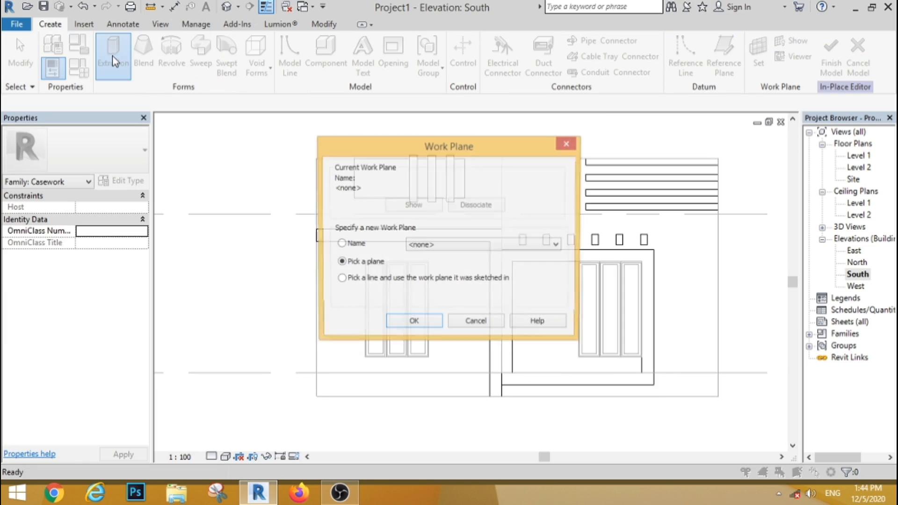
click(443, 245)
click(443, 293)
click(413, 322)
click(495, 42)
click(317, 372)
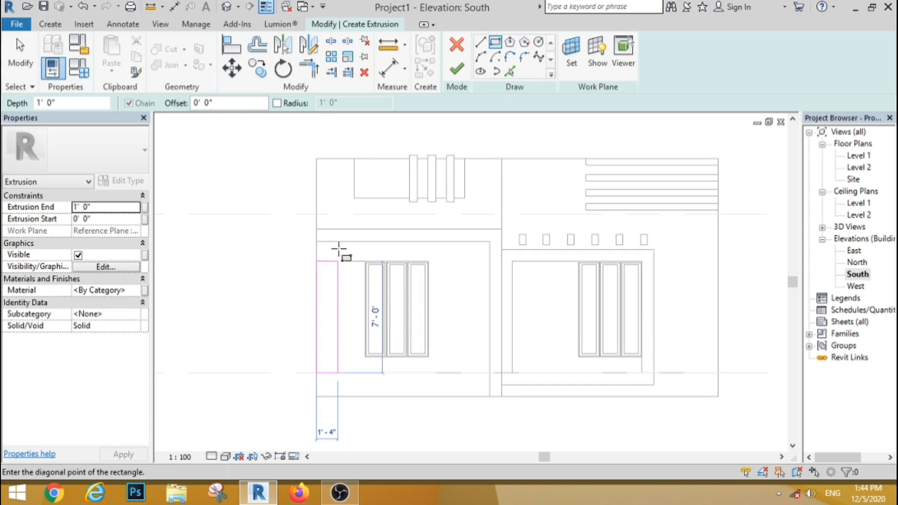
click(343, 241)
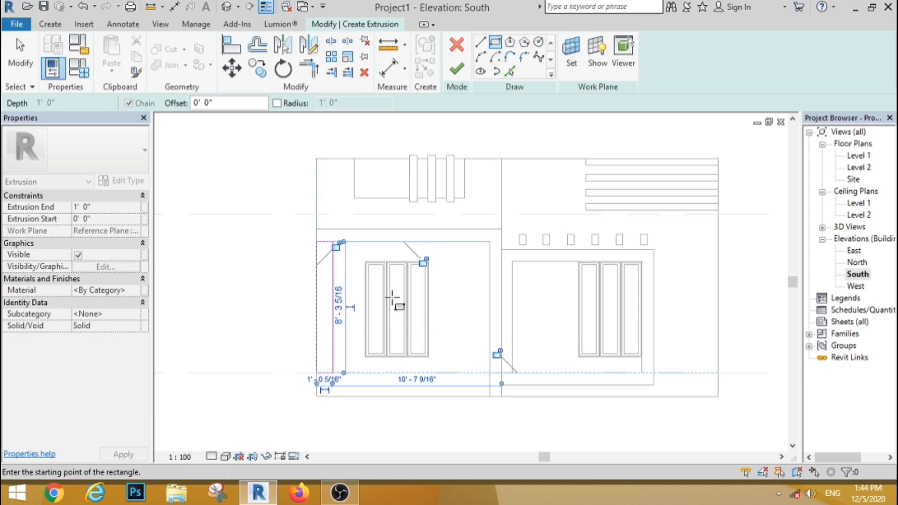
Finish the extrusion of the rectangular column at the left wall edge at 1' 0" depth.
click(457, 69)
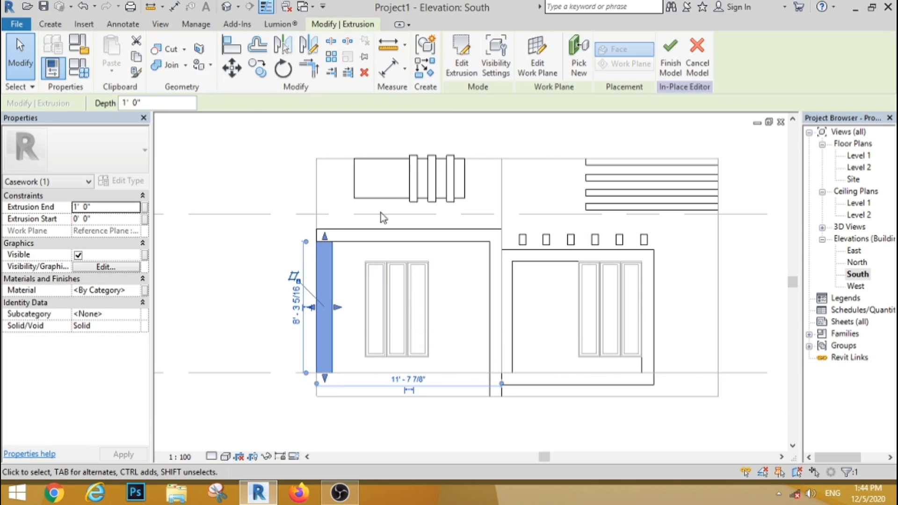
click(240, 282)
scroll(262, 299, down, 3)
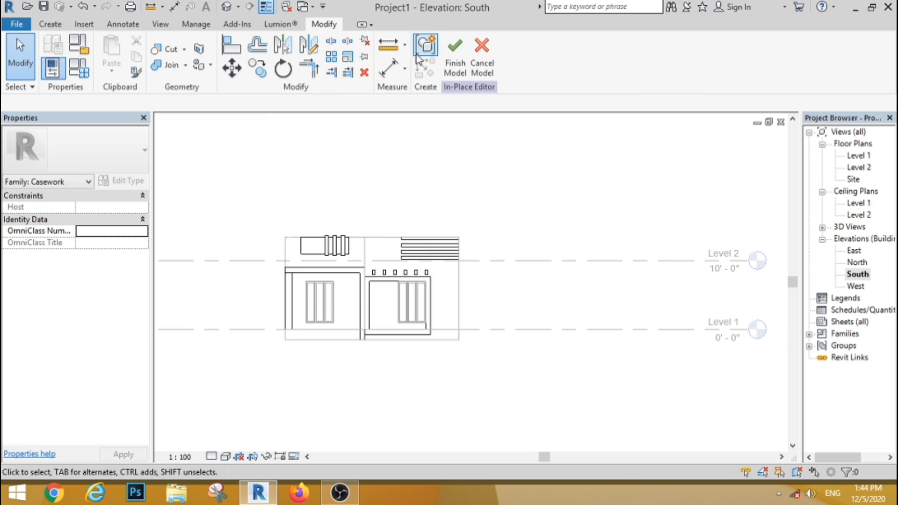
In the 3D view, stretch the L-shaped band backward to the recessed wall, giving a depth of about 10' 8".
click(227, 7)
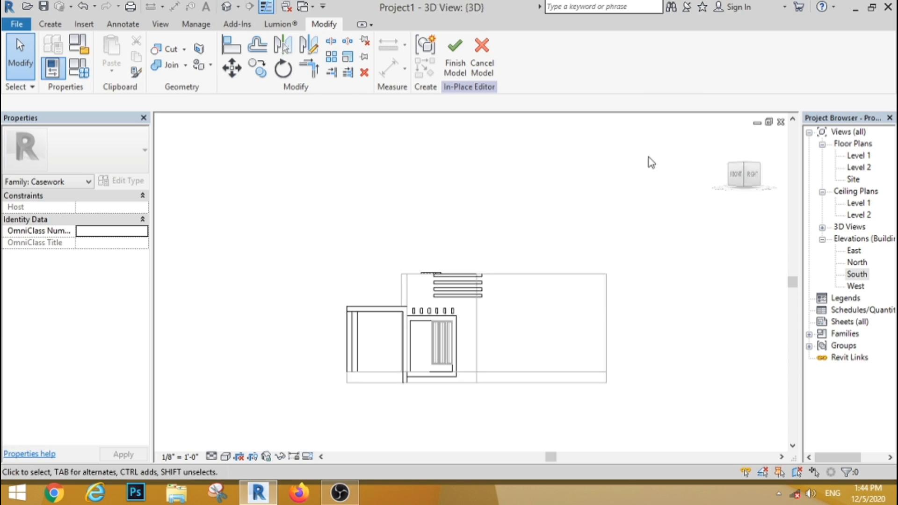
click(749, 180)
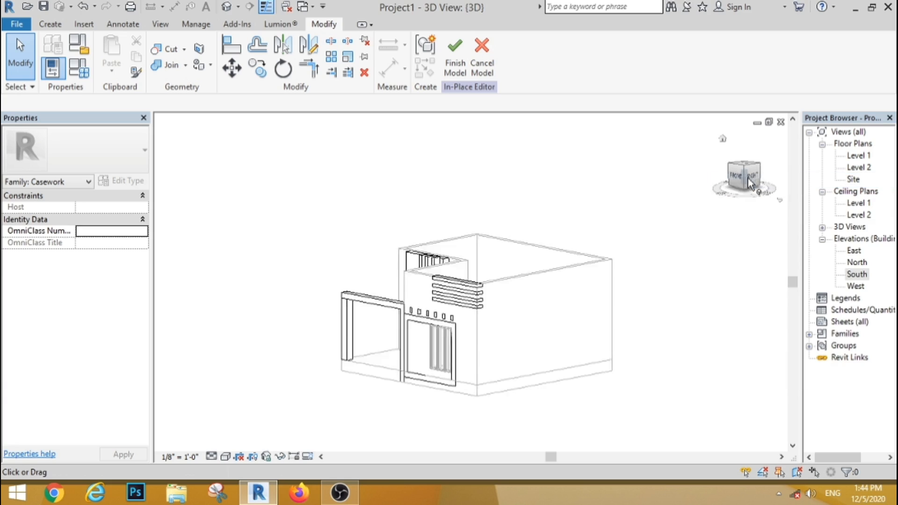
shift+middle_drag(320, 294, 555, 303)
click(555, 303)
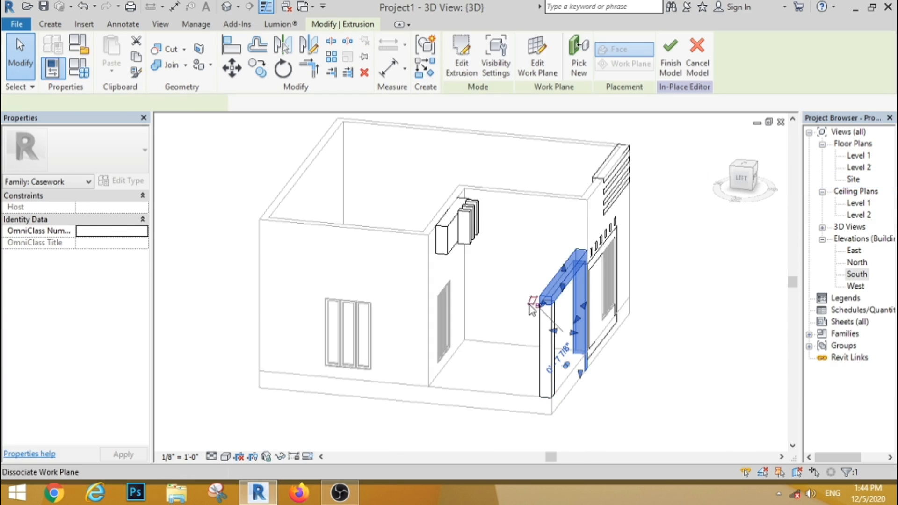
drag(725, 196, 720, 199)
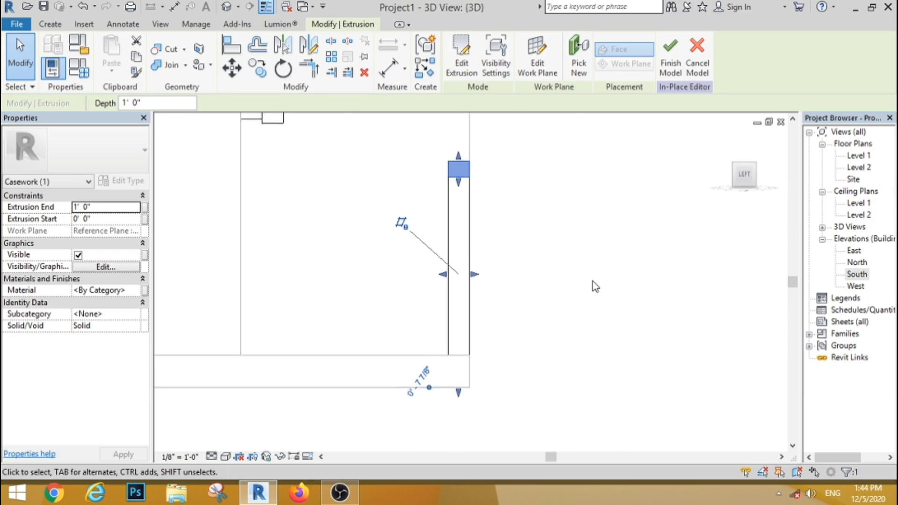
drag(462, 284, 253, 285)
click(539, 302)
Thin the upper left panel and reduce its three vertical bars to a depth of about 0' 3".
scroll(511, 381, down, 3)
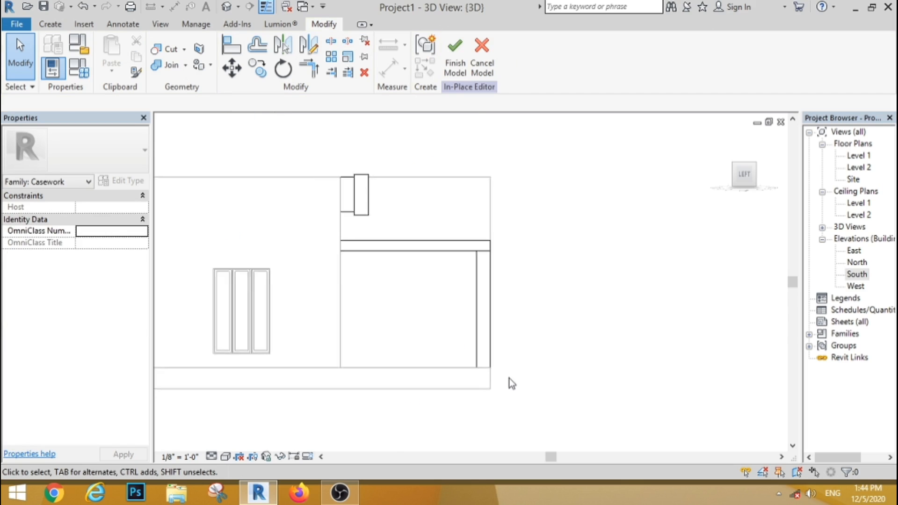
scroll(383, 238, up, 3)
click(386, 251)
drag(378, 268, 401, 271)
click(401, 271)
click(397, 266)
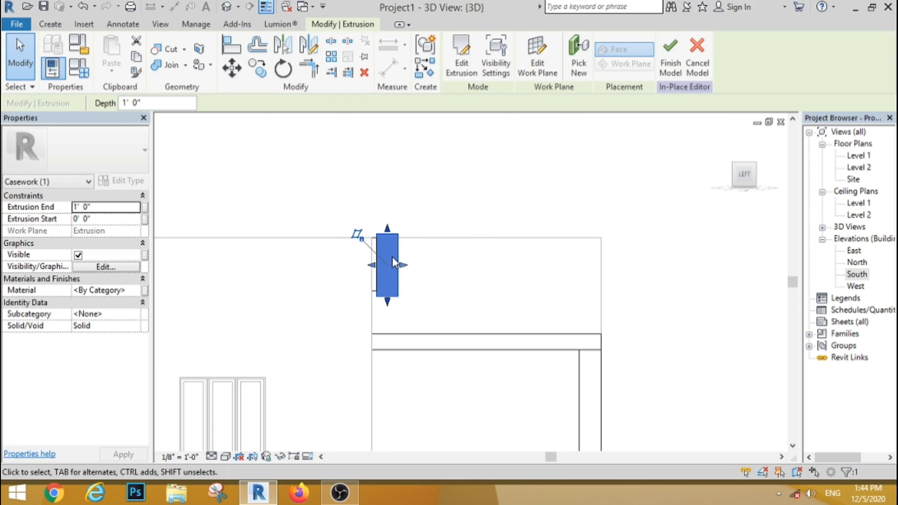
drag(403, 266, 383, 272)
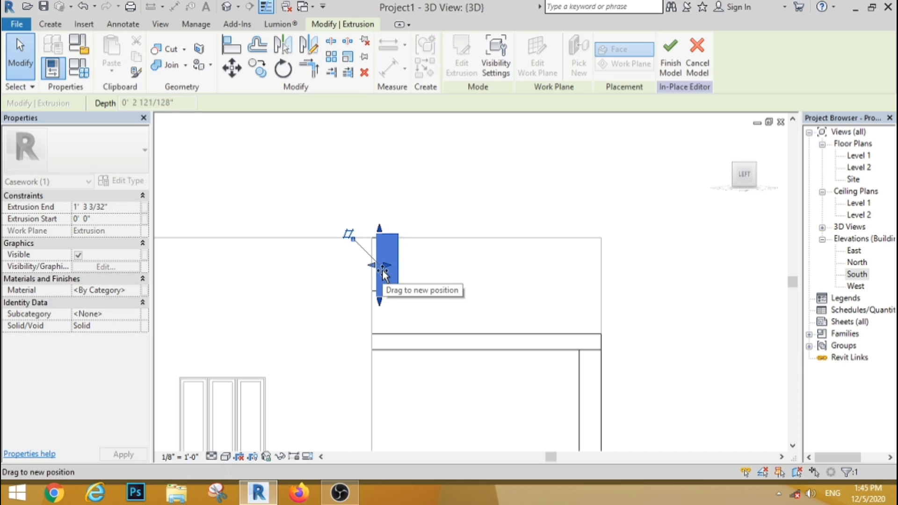
click(431, 273)
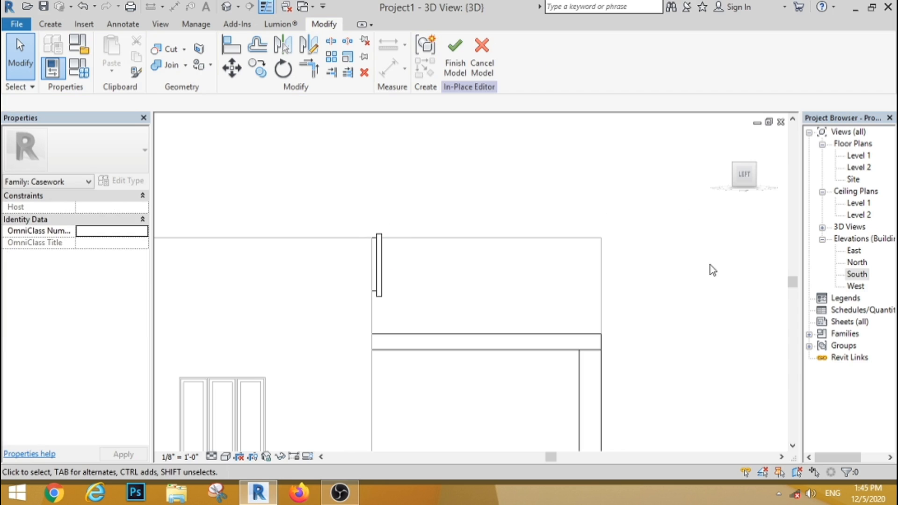
Pull the four horizontal strips at the upper right slightly forward so they project from the front wall.
shift+middle_drag(700, 232, 678, 337)
scroll(350, 195, down, 4)
scroll(502, 211, up, 4)
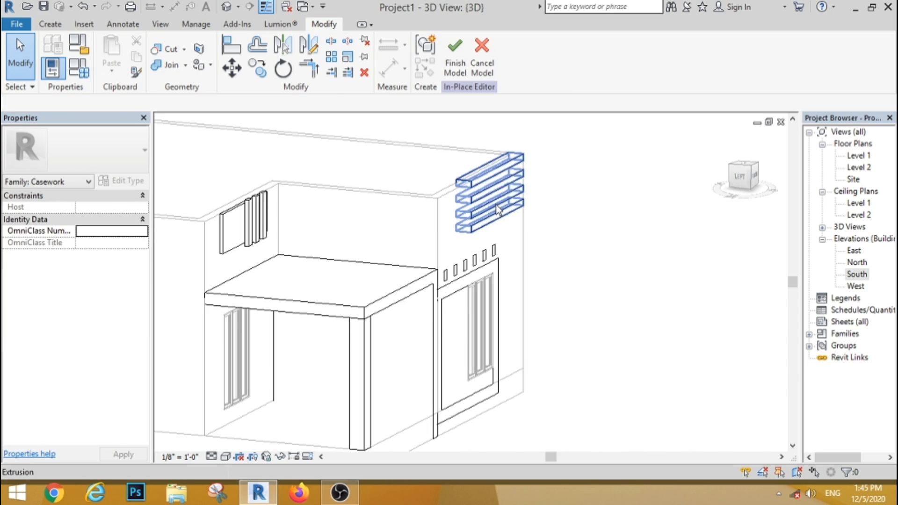
click(501, 210)
click(743, 178)
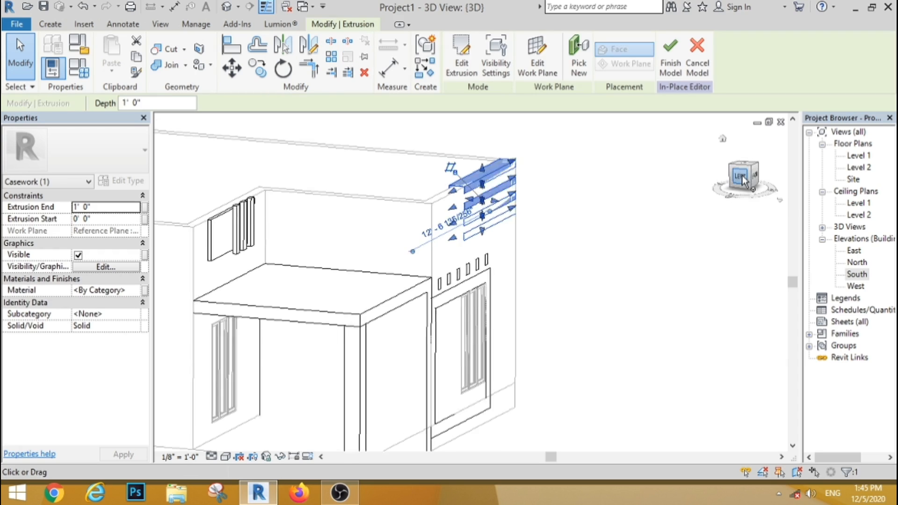
drag(499, 282, 500, 286)
click(516, 286)
Stretch the six small blocks above the right window frame forward to a total depth of about 2' 0".
scroll(504, 221, down, 2)
mouse_move(632, 279)
shift+middle_down()
mouse_move(613, 309)
mouse_move(629, 280)
shift+middle_up()
click(497, 341)
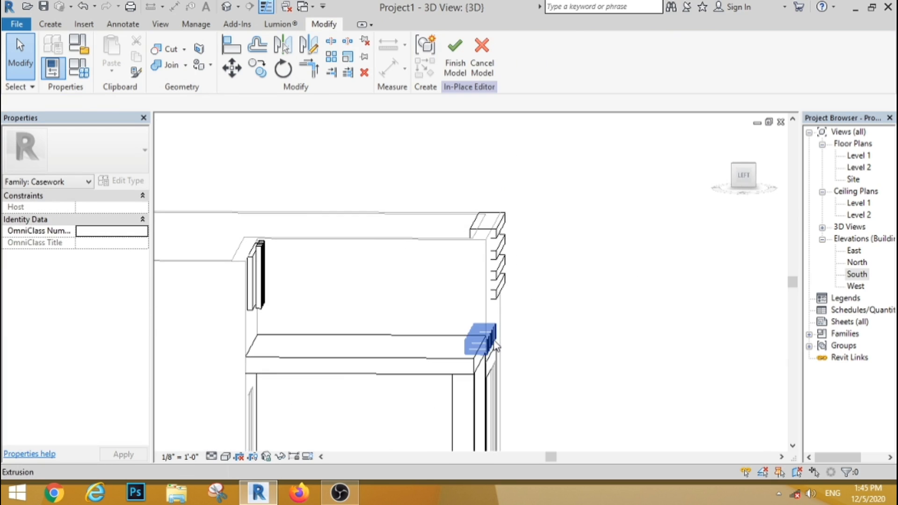
click(745, 176)
drag(497, 282, 535, 283)
click(641, 247)
Pull the rectangular frame around the right window slightly forward from the front wall and finish the in-place model.
shift+middle_drag(698, 271, 633, 310)
scroll(524, 225, down, 2)
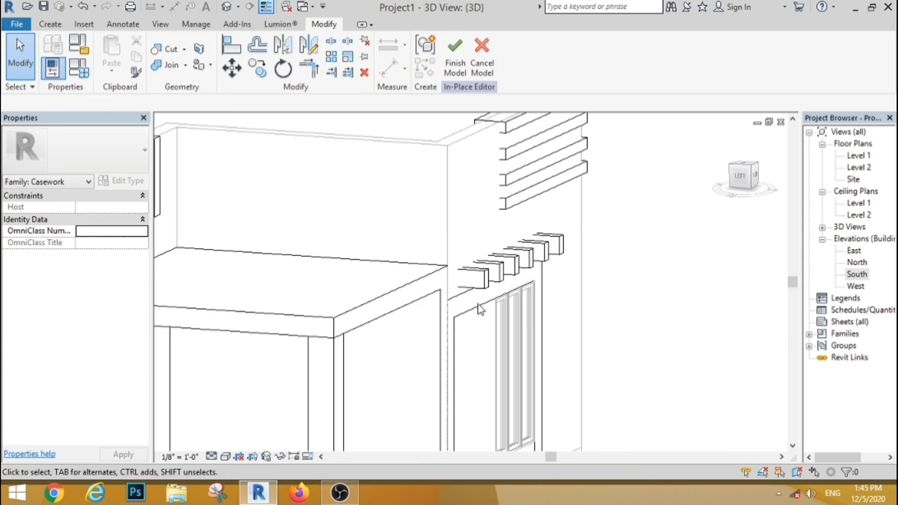
click(482, 309)
click(738, 180)
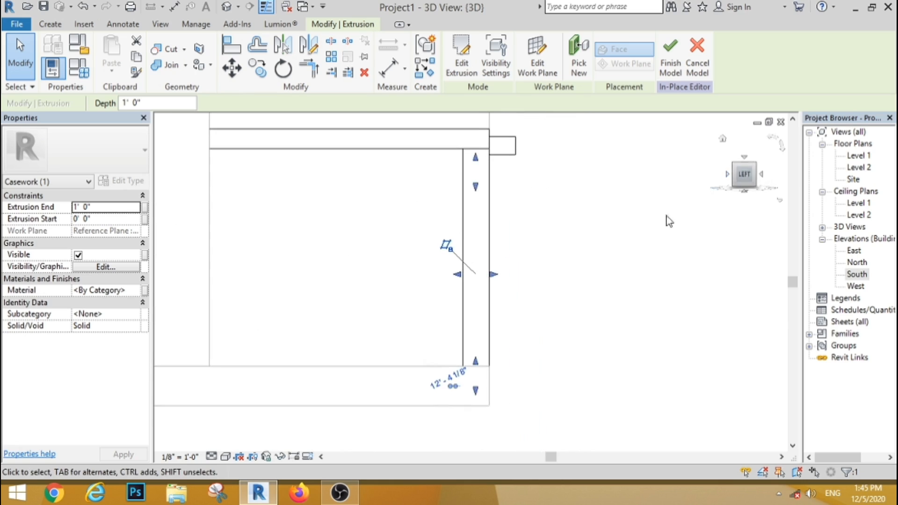
drag(491, 283, 497, 284)
click(548, 268)
scroll(548, 268, down, 2)
shift+middle_drag(611, 275, 441, 367)
scroll(441, 366, down, 3)
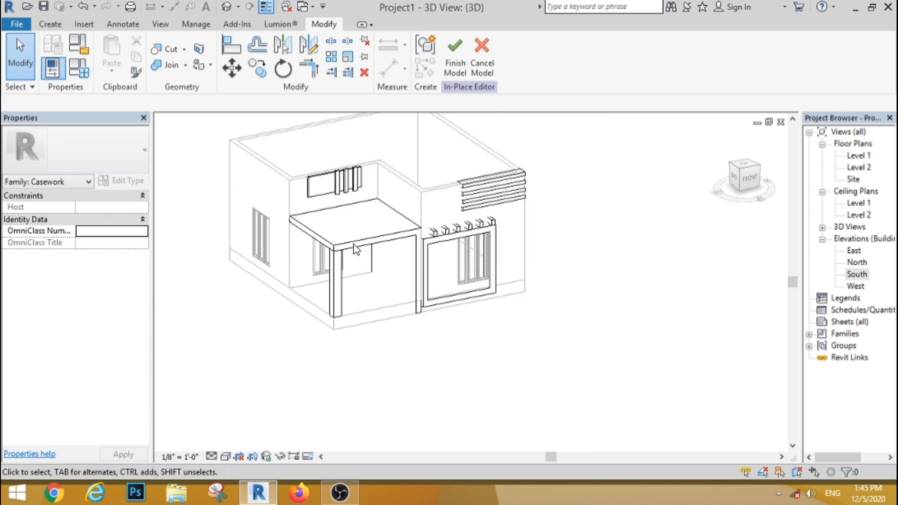
click(455, 53)
On Level 1, place an M_Single-Flush 0915 x 2134mm door in the porch's side wall, near the inner corner.
double_click(859, 156)
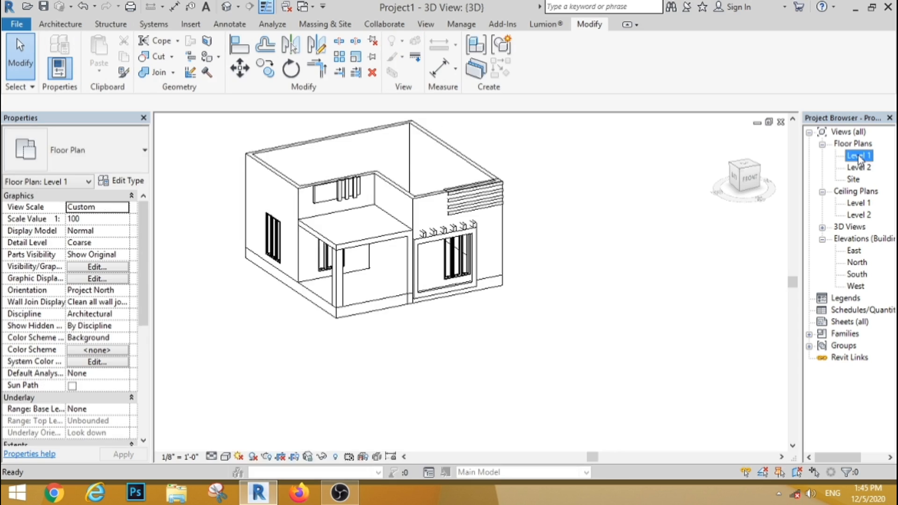
scroll(374, 342, up, 4)
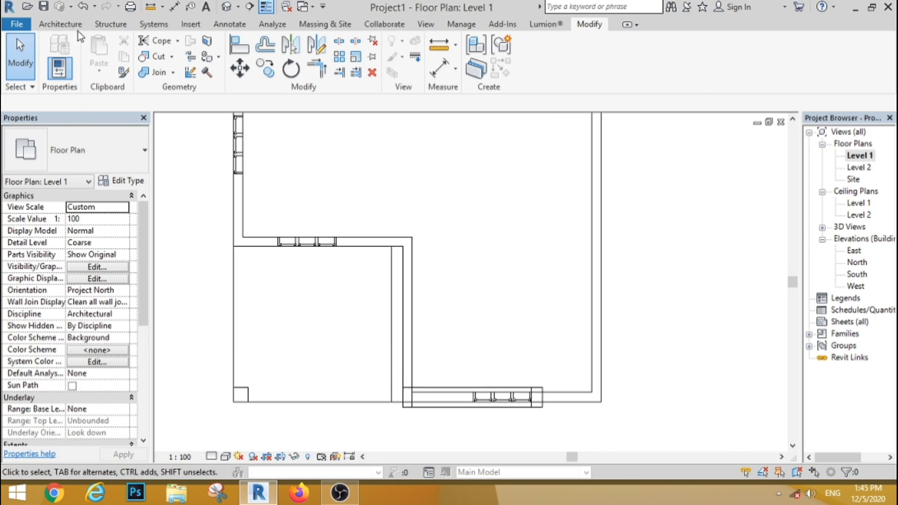
click(60, 24)
key(d)
key(r)
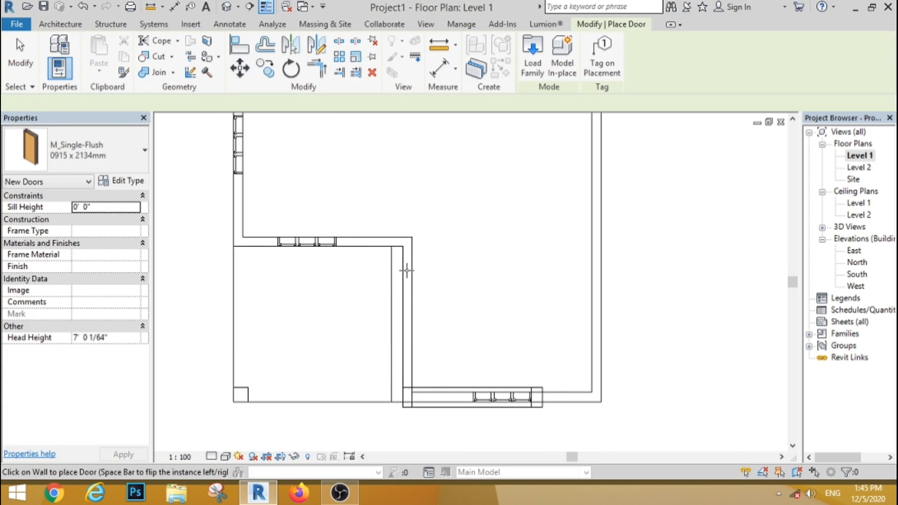
click(6, 55)
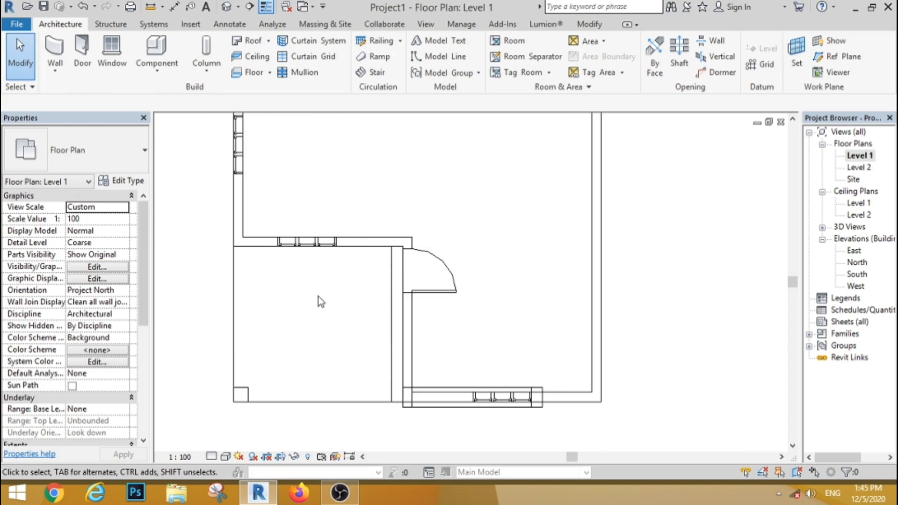
Return to the 3D view and change its visual style to show the model with solid coloured surfaces.
scroll(318, 296, down, 4)
scroll(358, 365, up, 4)
scroll(357, 364, down, 3)
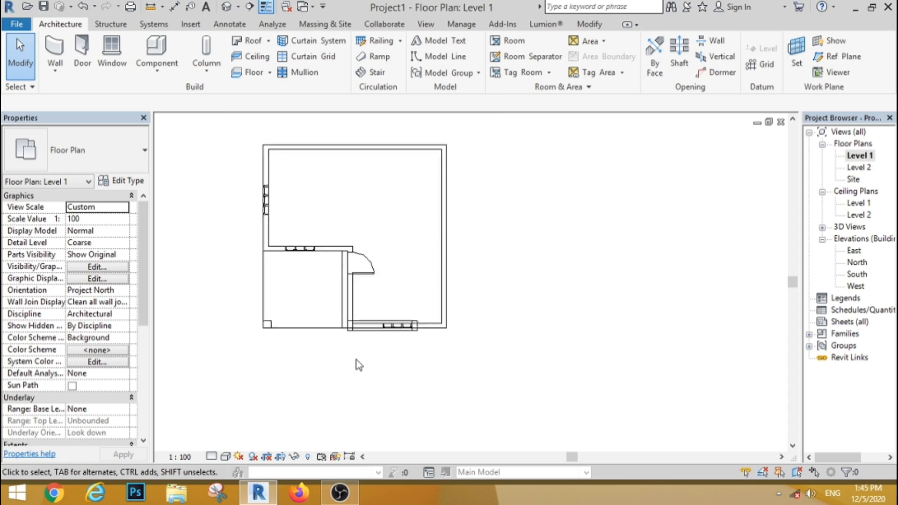
click(226, 7)
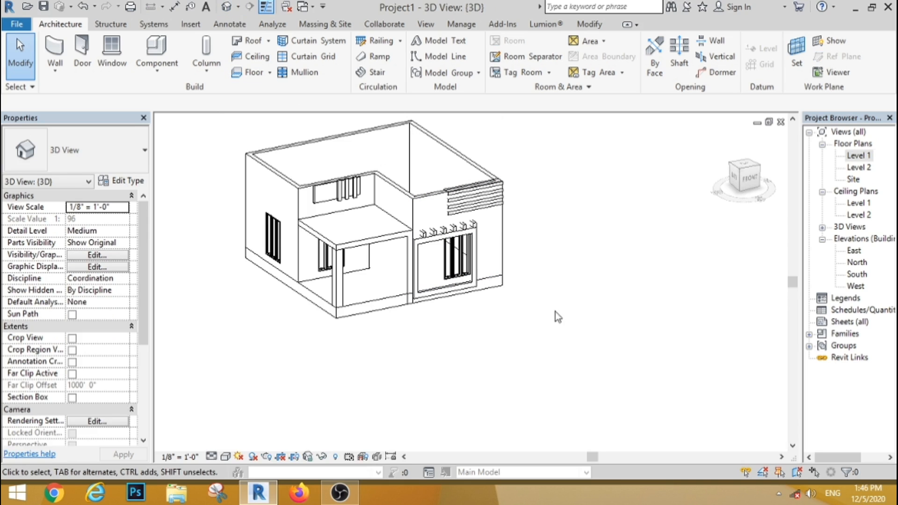
scroll(338, 195, up, 2)
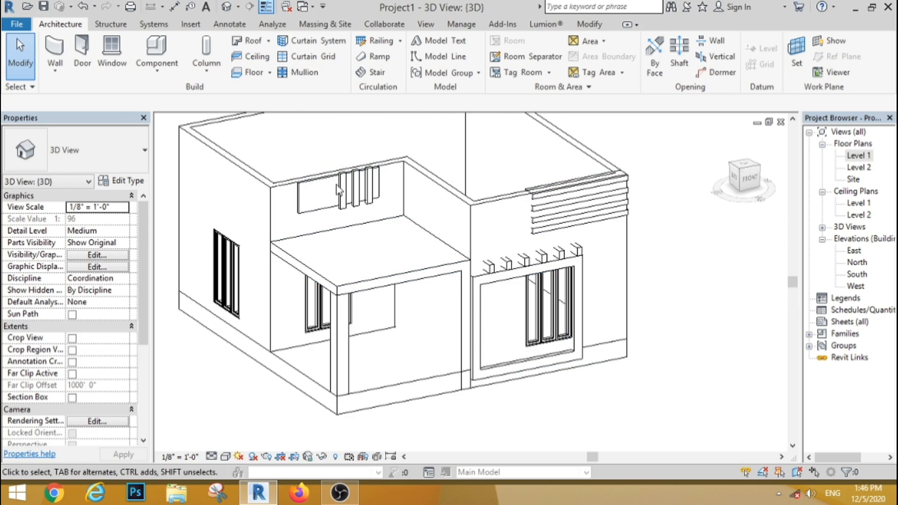
scroll(338, 192, down, 1)
click(226, 457)
click(233, 434)
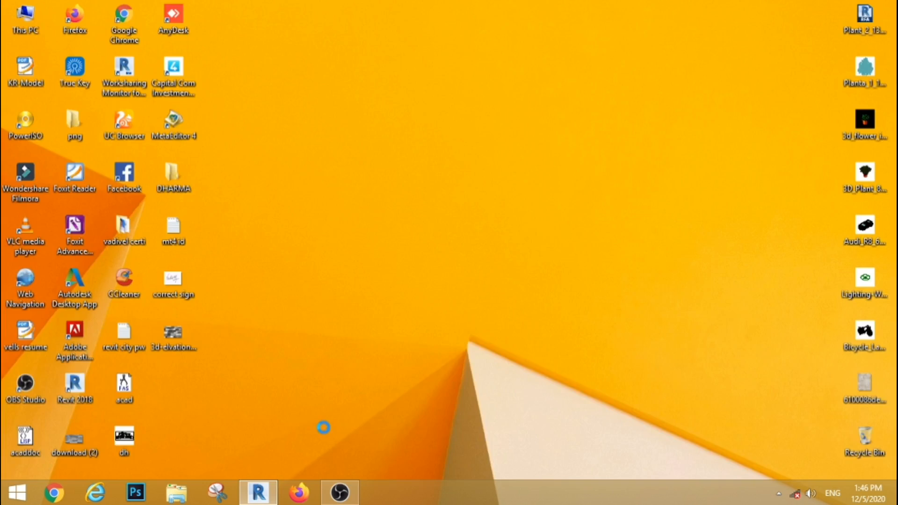
scroll(307, 279, down, 2)
scroll(272, 294, up, 2)
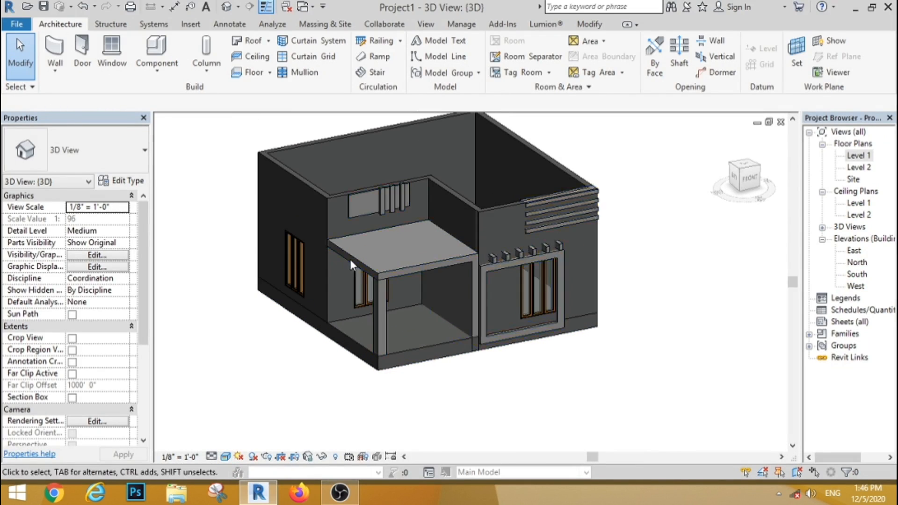
Edit the casework in place and stretch the L-shaped porch roof sideways so it overhangs past the left wall edge.
click(353, 257)
click(524, 70)
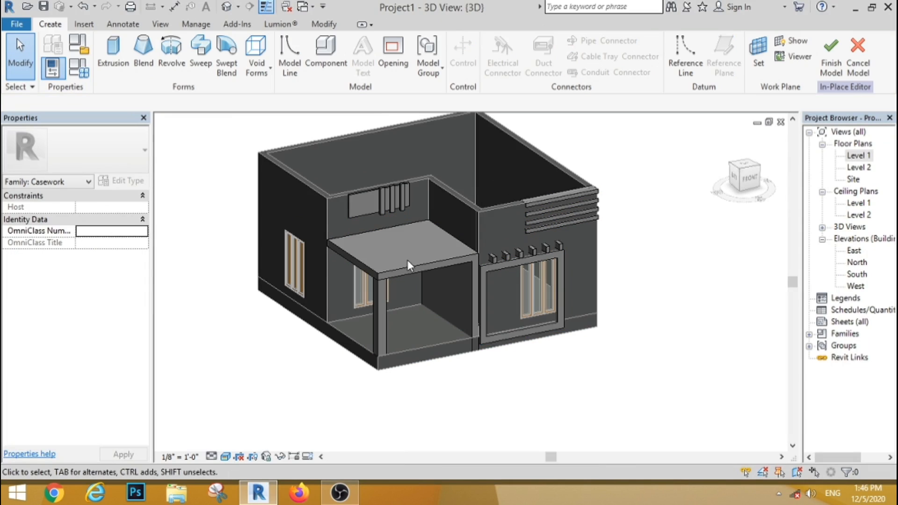
click(408, 264)
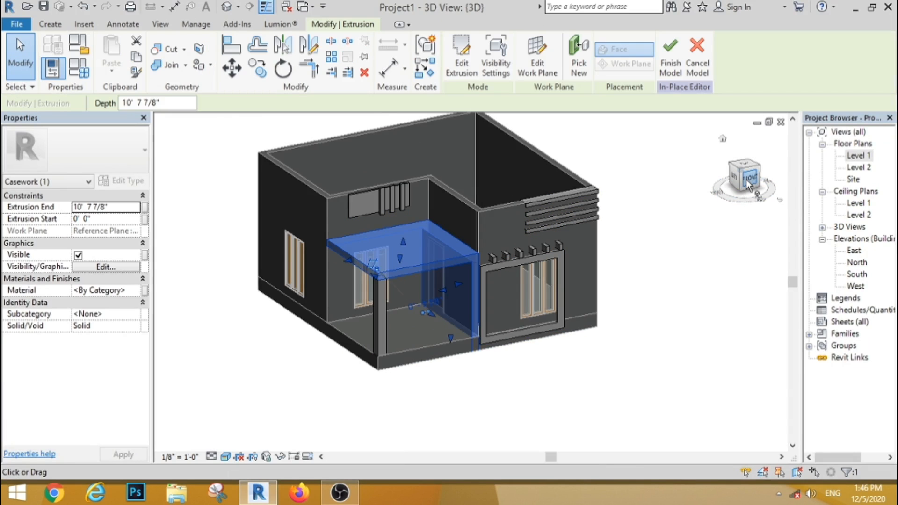
click(749, 182)
drag(364, 195, 327, 196)
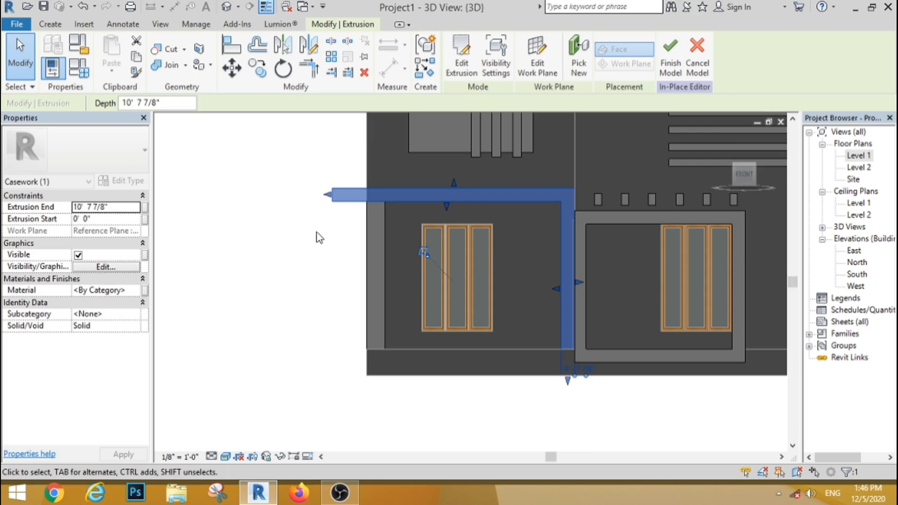
click(315, 242)
Search the materials for "gyp" and assign a matching material to the six blocks above the right window frame.
scroll(395, 201, down, 3)
scroll(408, 241, up, 1)
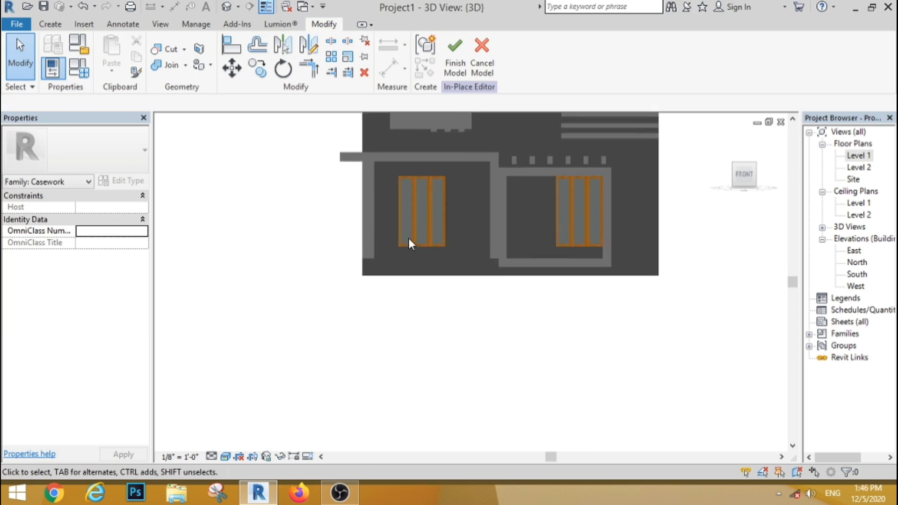
scroll(409, 238, up, 1)
shift+middle_drag(296, 333, 364, 364)
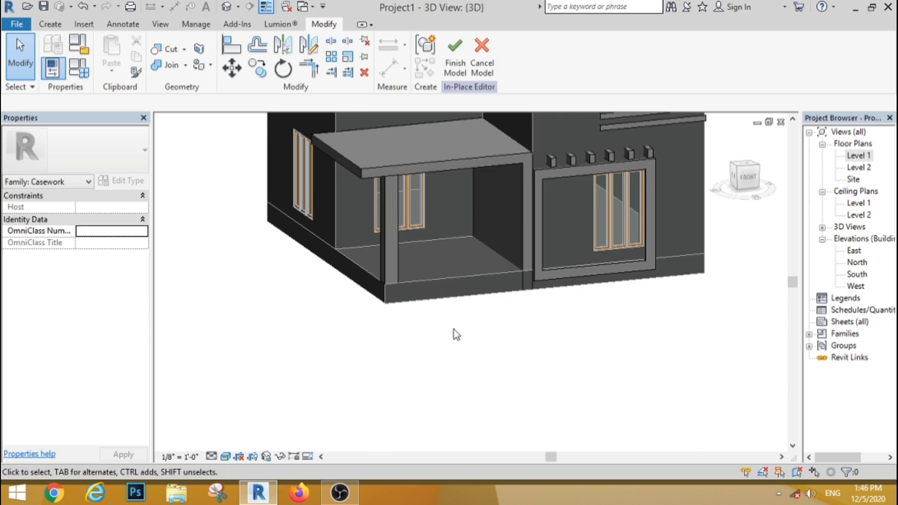
scroll(455, 335, down, 3)
scroll(456, 340, up, 1)
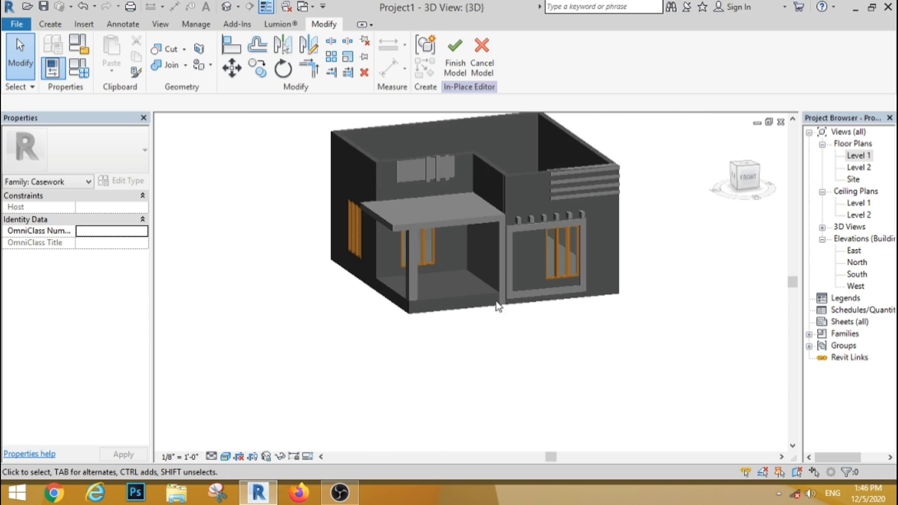
click(540, 215)
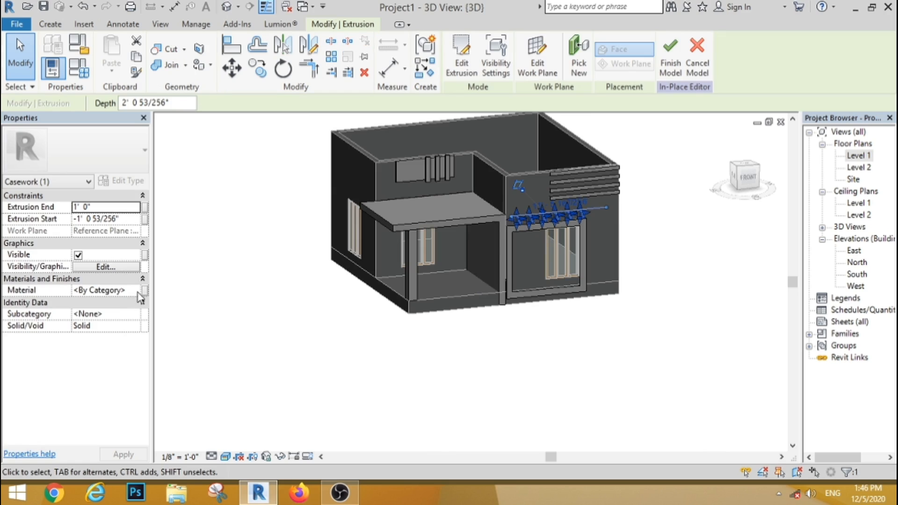
click(138, 295)
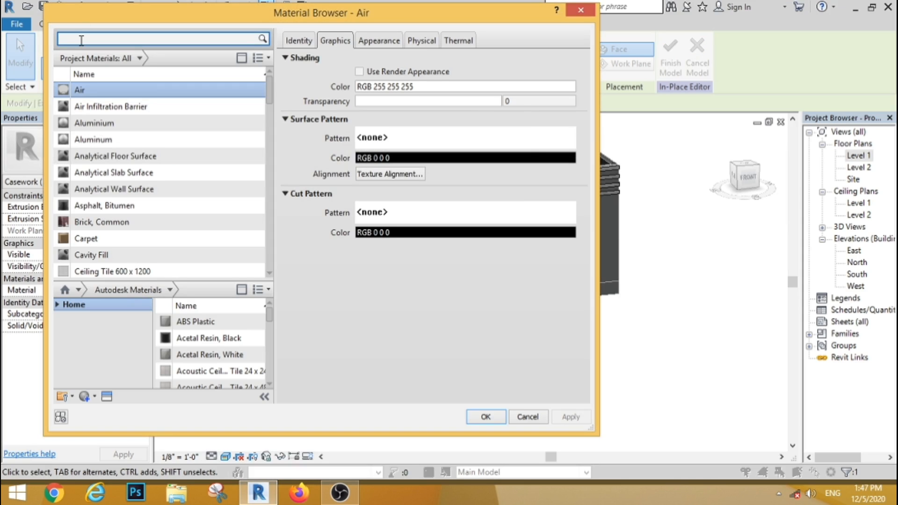
click(81, 40)
text(gyp)
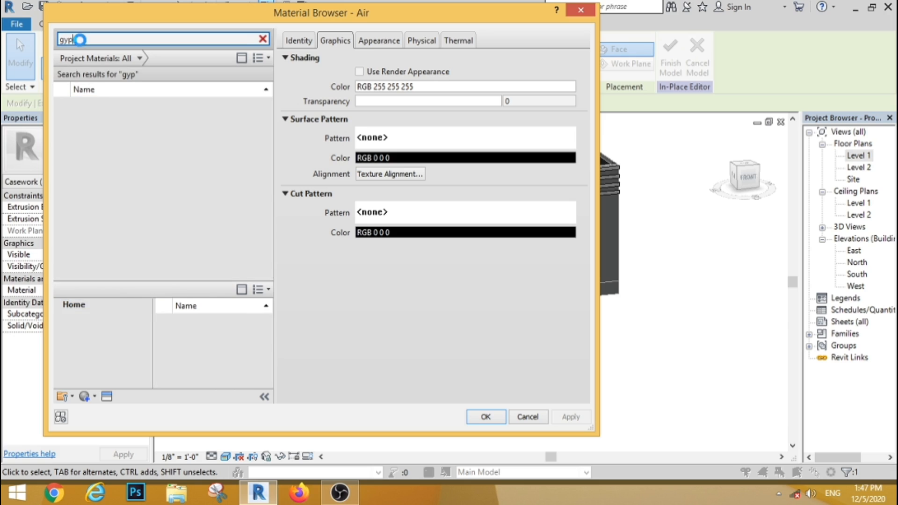
click(112, 105)
click(485, 416)
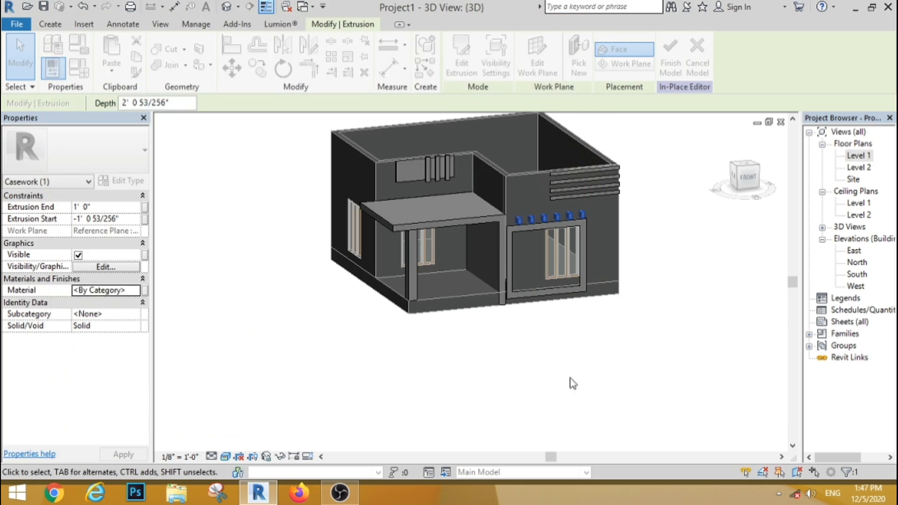
Deselect the six blocks and set the 3D view's visual style to Realistic.
click(598, 365)
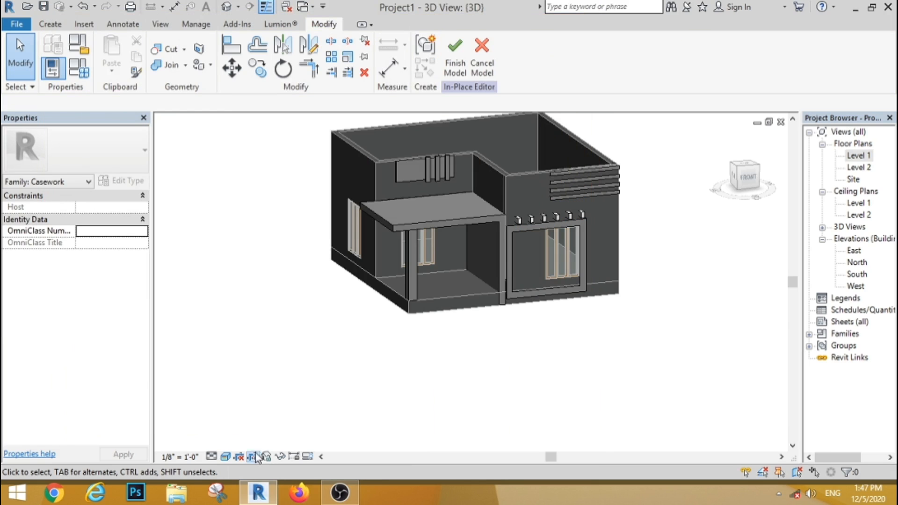
click(225, 456)
click(266, 428)
Assign the Gypsum Wall Board material to the porch column extrusion.
scroll(476, 350, up, 3)
scroll(405, 269, down, 2)
click(401, 267)
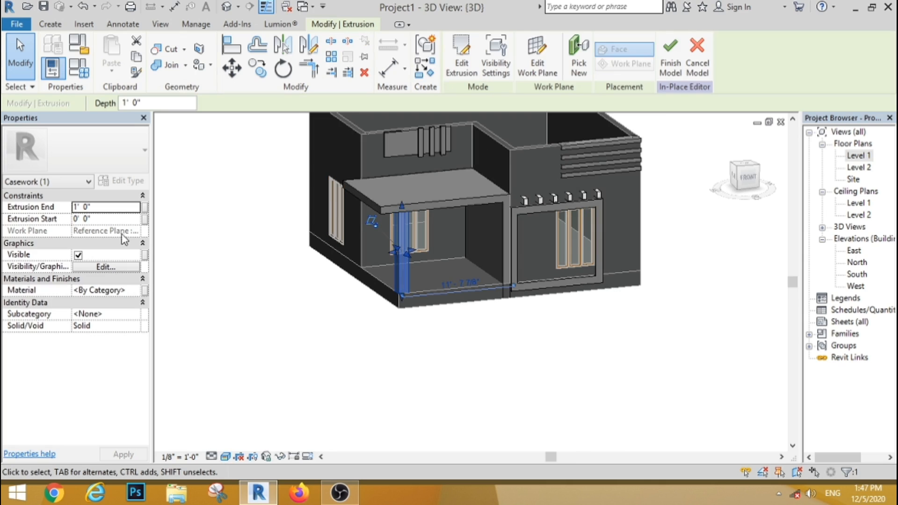
click(131, 290)
click(143, 290)
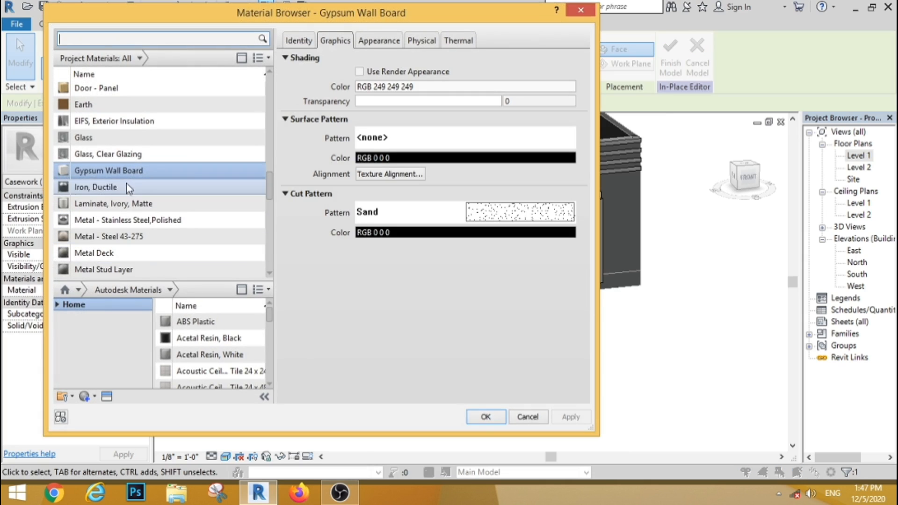
click(486, 417)
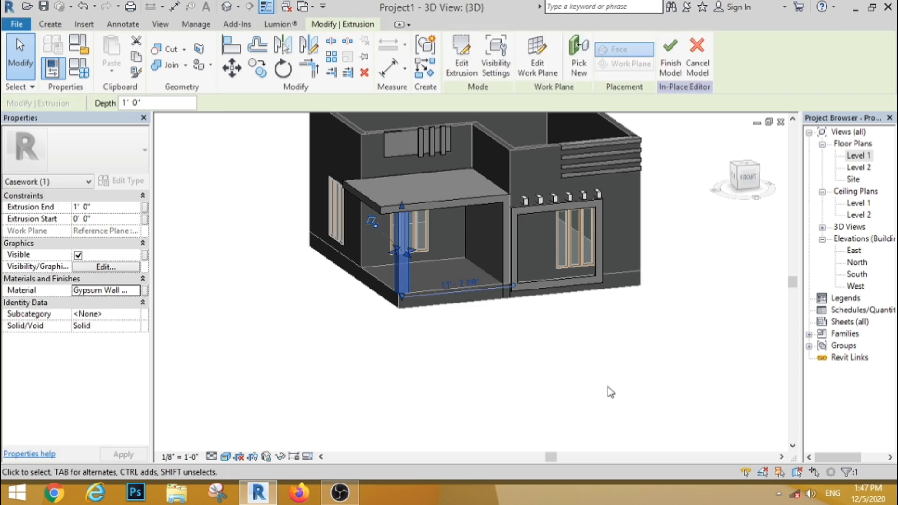
click(608, 386)
Assign the Gypsum Wall Board material to the rectangular frame around the front window.
click(537, 213)
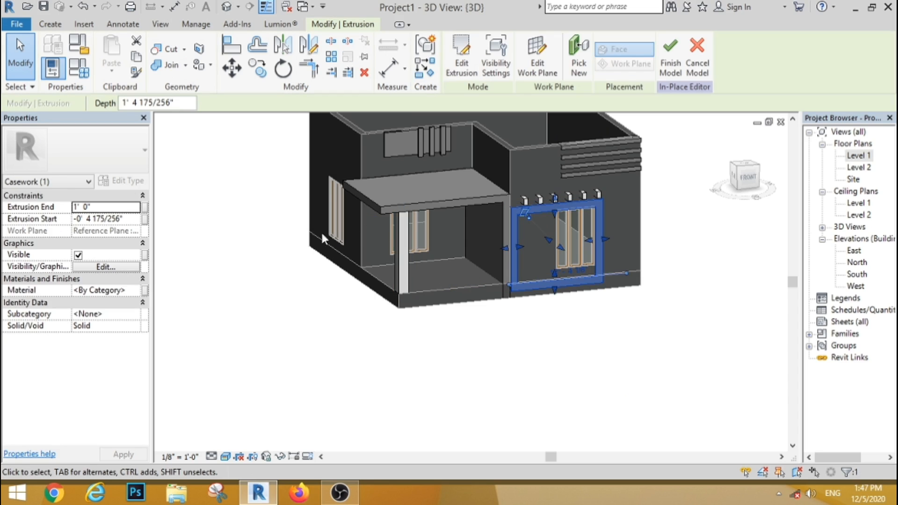
click(136, 292)
click(136, 291)
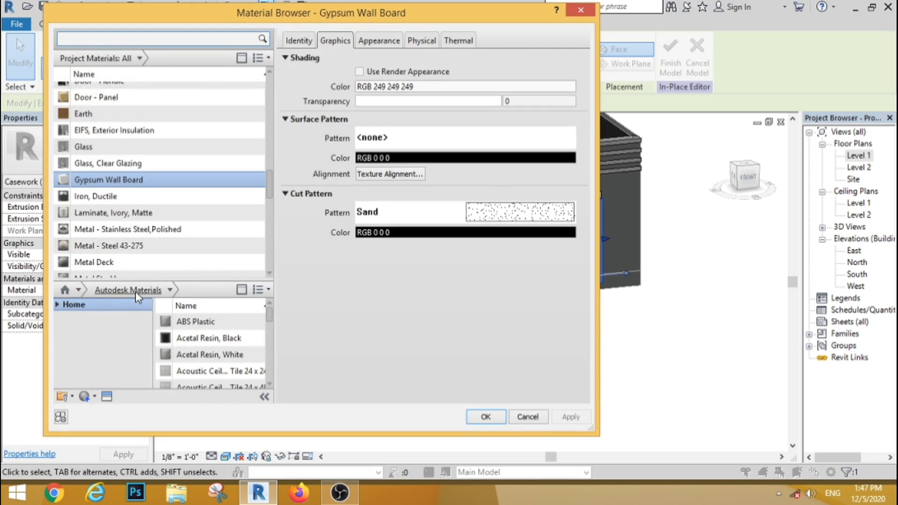
click(478, 417)
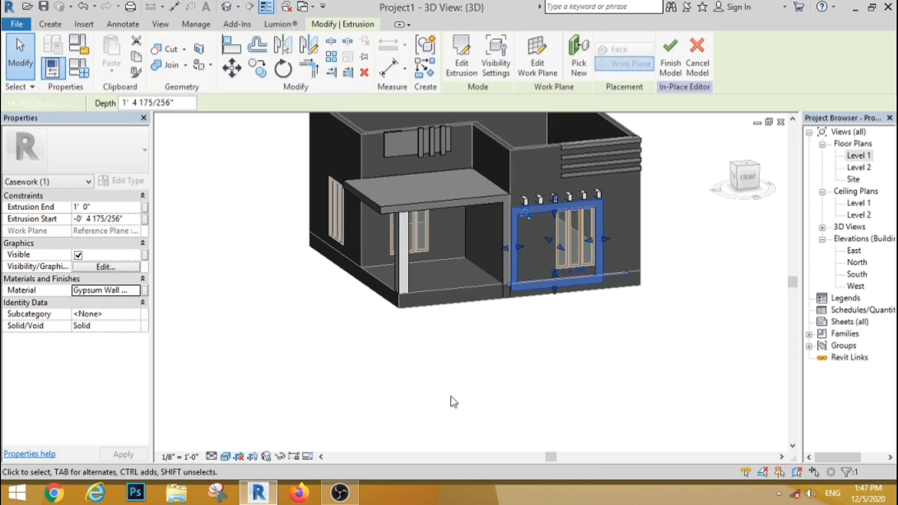
click(453, 398)
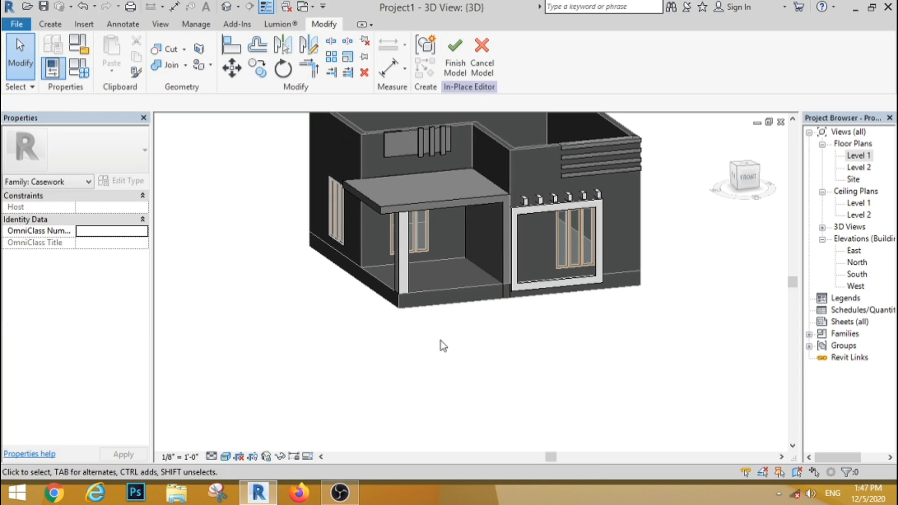
Assign the Gypsum Wall Board material to the flat rectangular panel on the wall above the porch roof.
scroll(441, 340, down, 2)
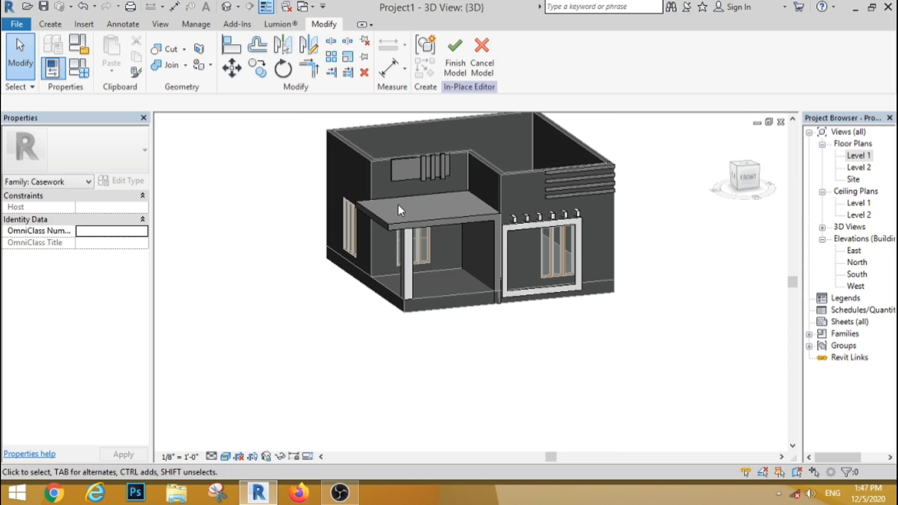
click(393, 172)
click(393, 172)
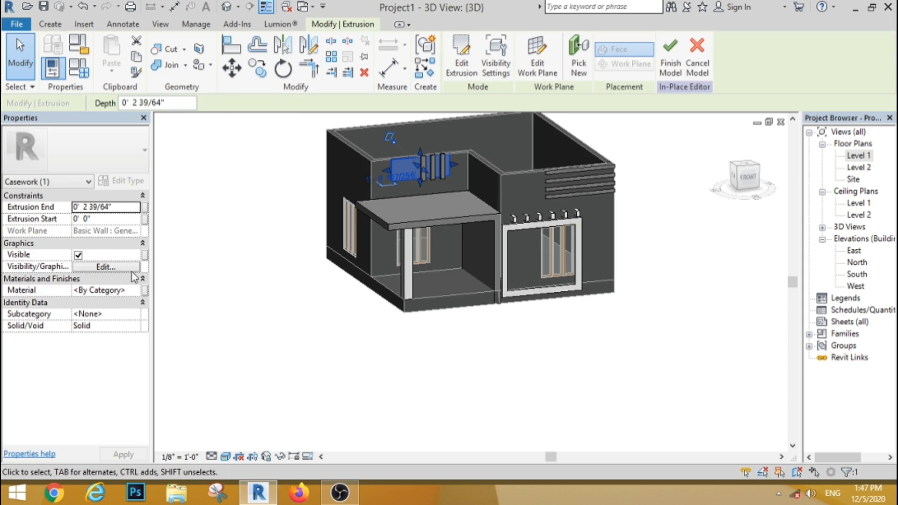
click(137, 292)
click(138, 291)
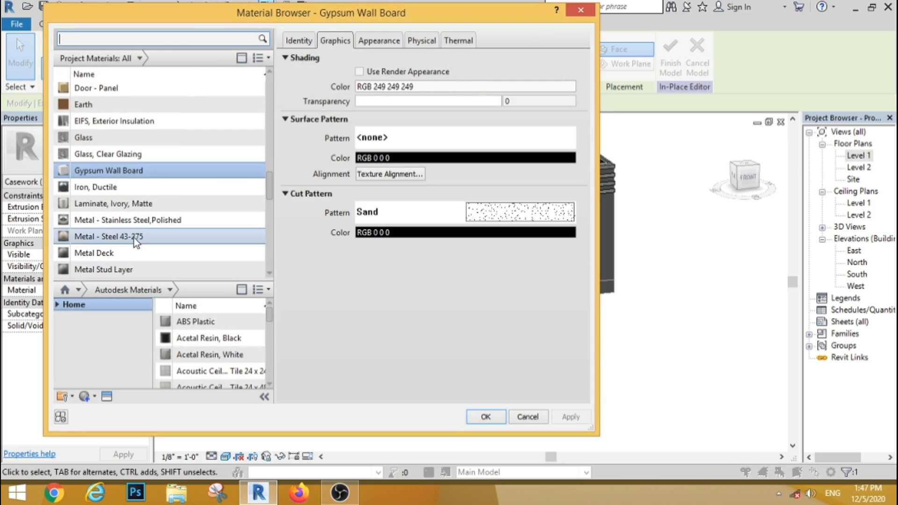
click(493, 421)
click(496, 396)
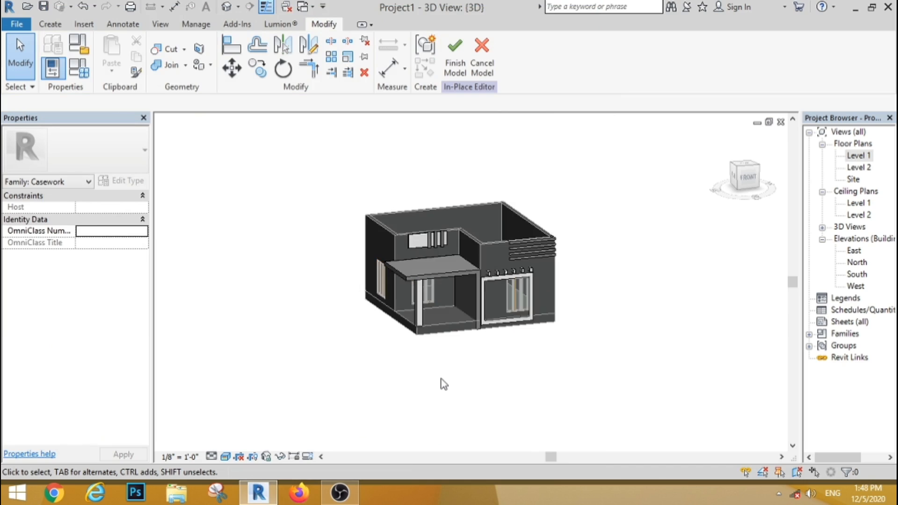
Set the Gypsum Wall Board material's appearance colour to RGB 0 60 60 and assign the material to the L-shaped porch roof.
click(403, 229)
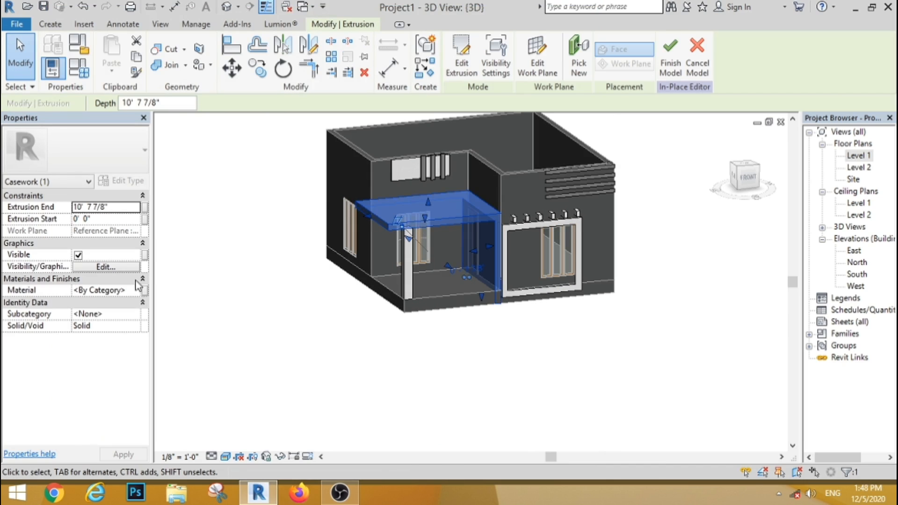
click(136, 289)
click(143, 289)
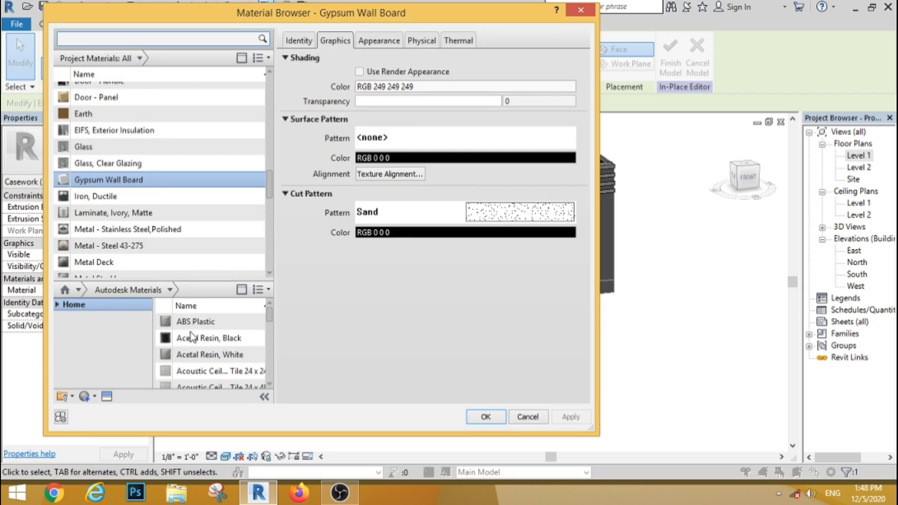
click(380, 43)
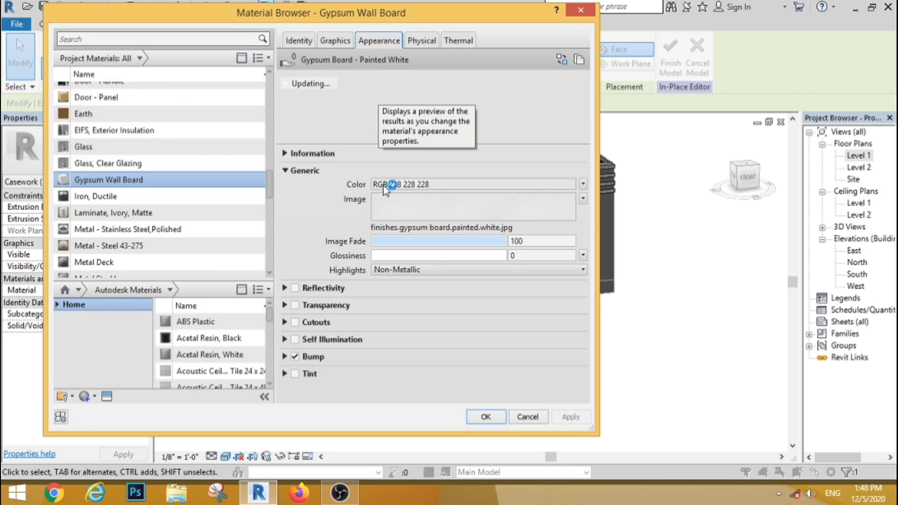
click(411, 185)
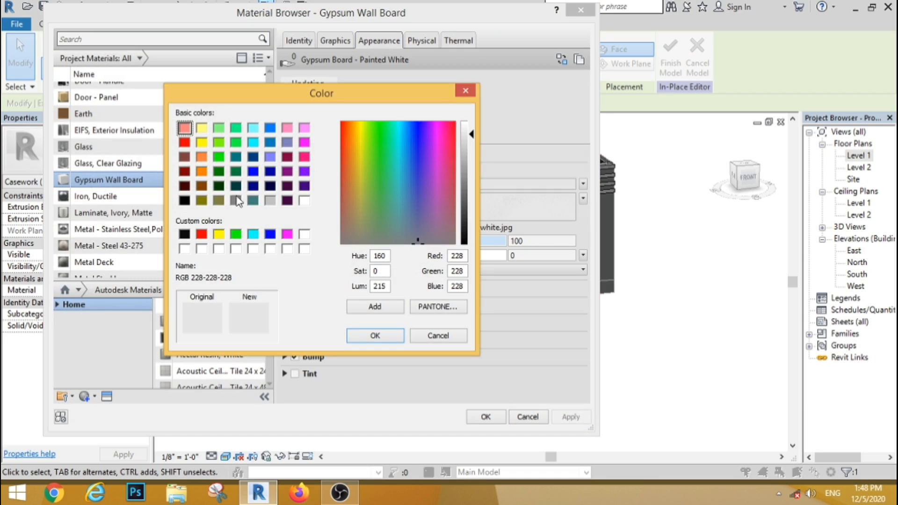
click(185, 200)
drag(472, 244, 472, 211)
click(236, 186)
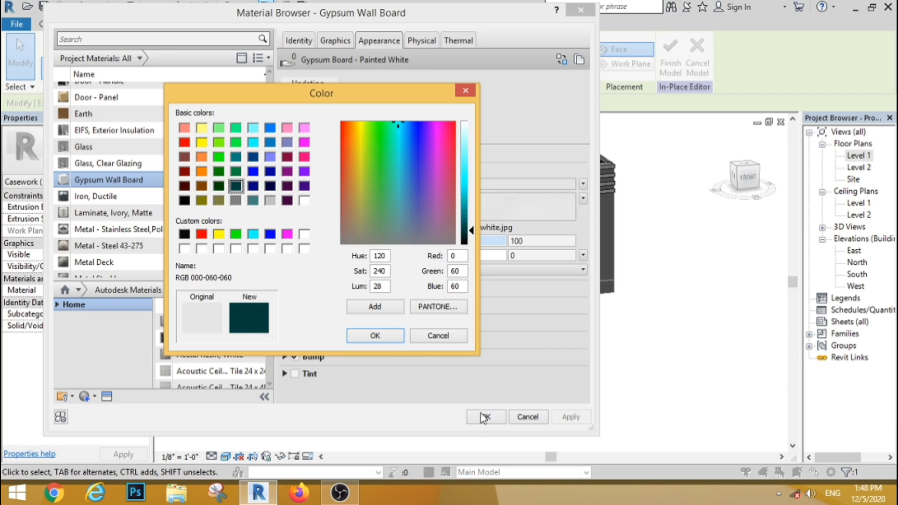
click(375, 336)
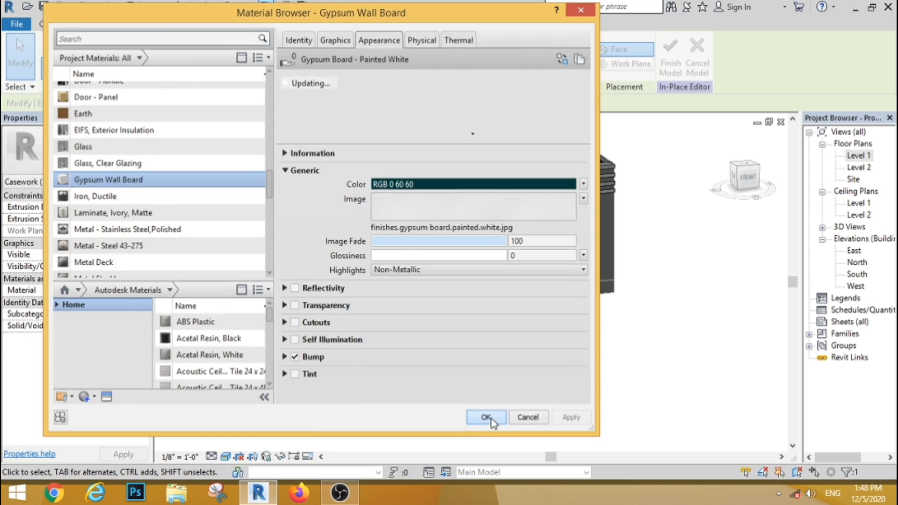
click(486, 417)
click(493, 370)
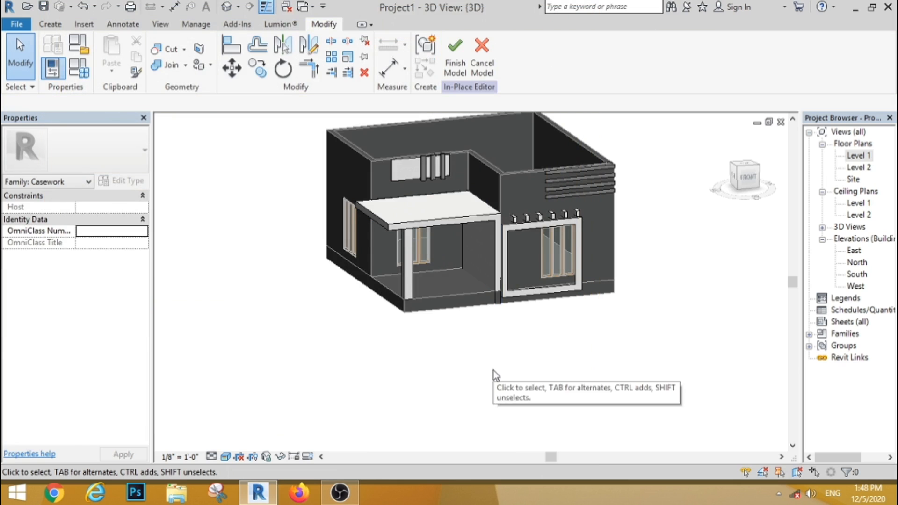
Create a new material for the L-shaped porch roof and name it "blue".
click(442, 220)
click(144, 290)
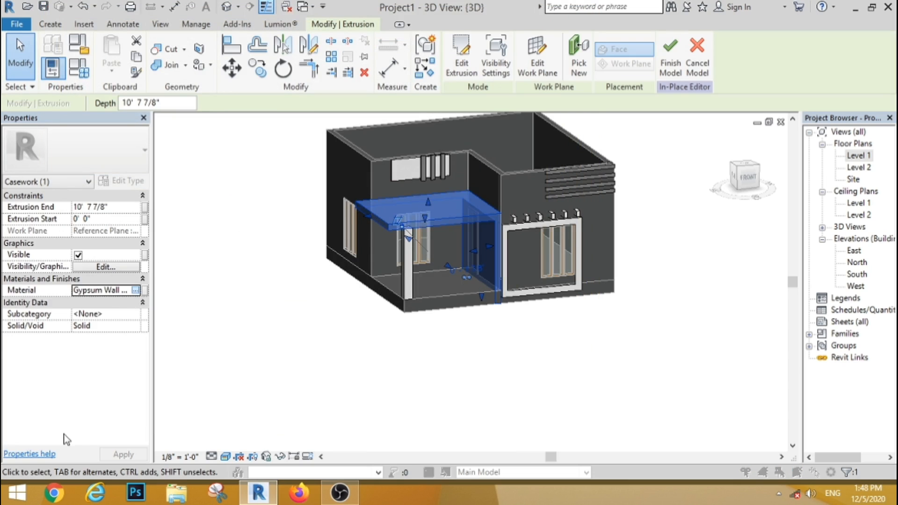
click(89, 402)
click(96, 410)
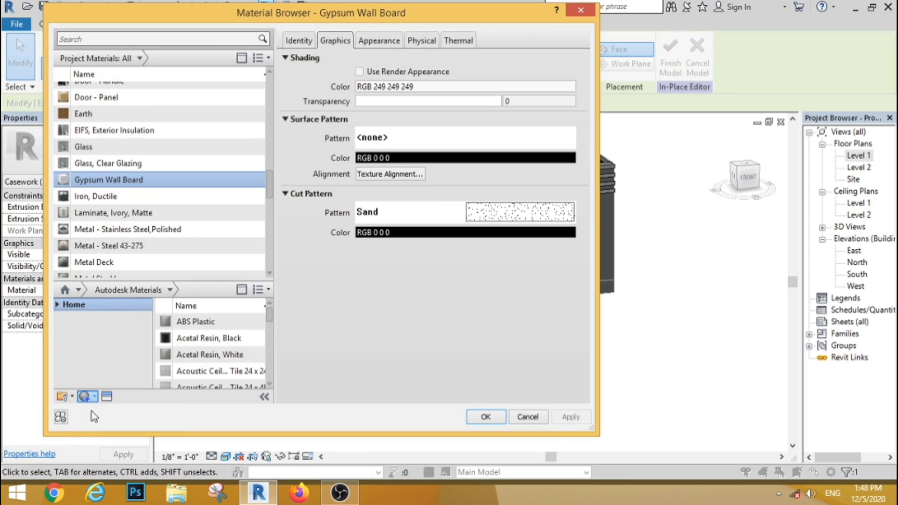
click(307, 43)
triple_click(388, 59)
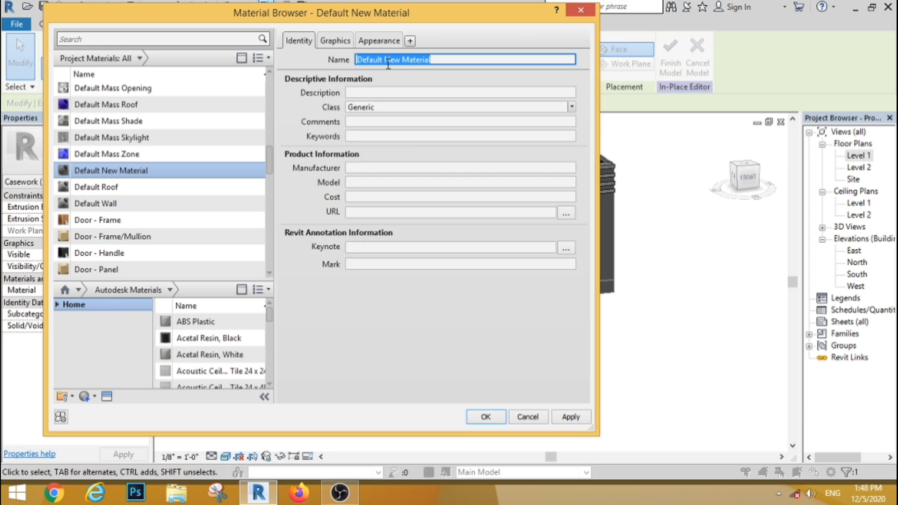
text(blue)
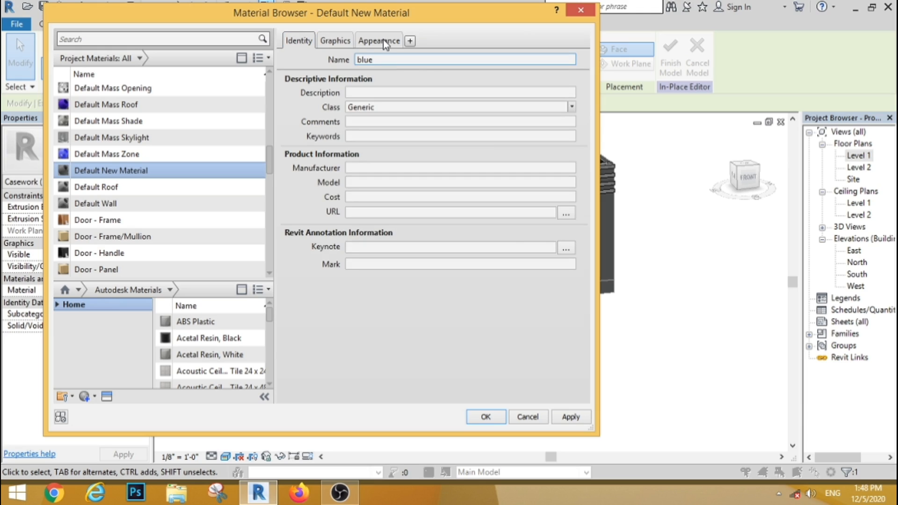
Set the "blue" material's appearance colour to RGB 55 55 55 and assign it to the porch roof.
click(383, 41)
click(381, 182)
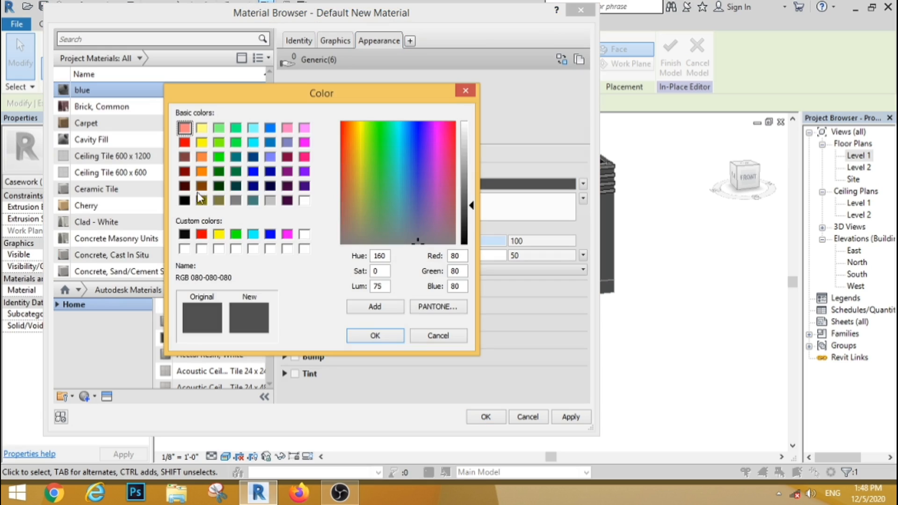
click(218, 187)
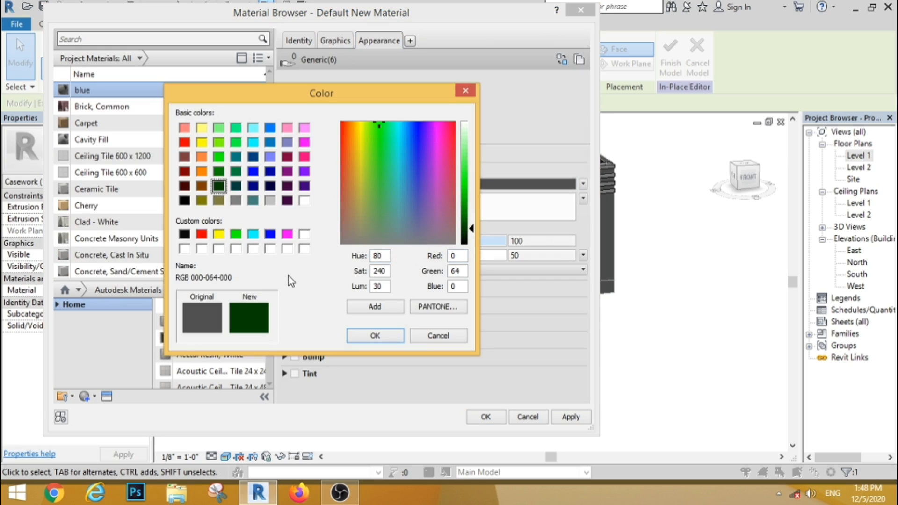
click(184, 201)
drag(471, 242, 471, 218)
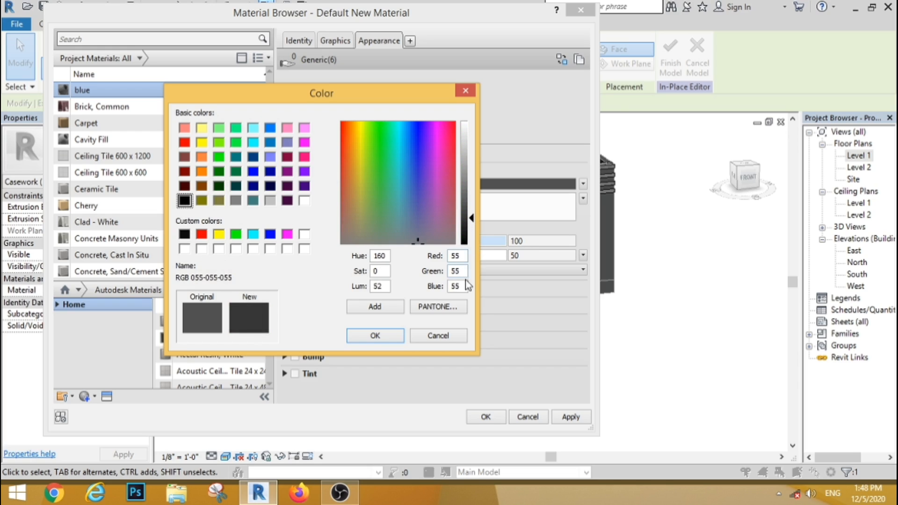
click(354, 337)
click(486, 416)
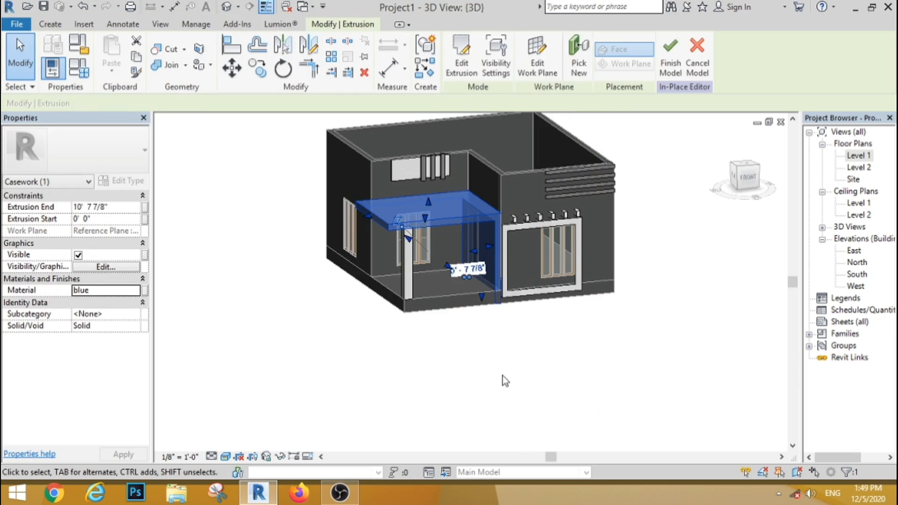
click(503, 385)
Apply the Realistic visual style in the in-place editor and finish the casework model.
click(225, 456)
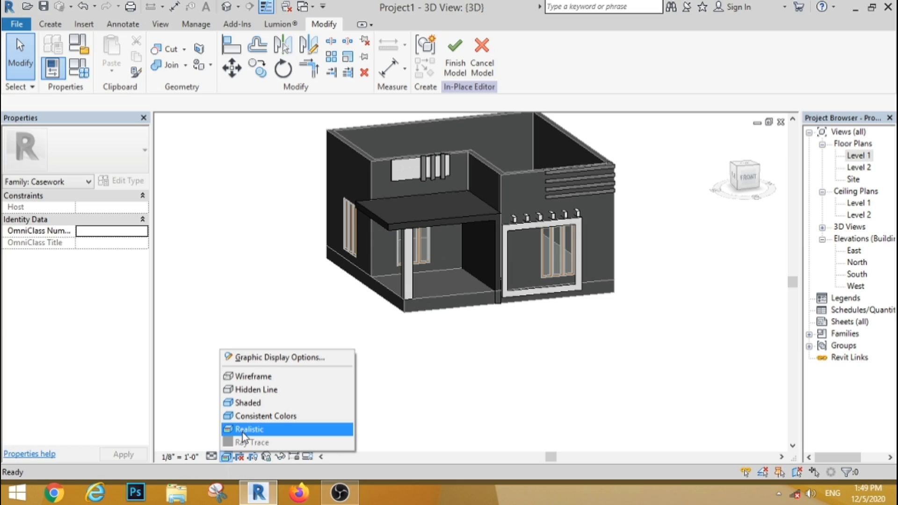
click(242, 429)
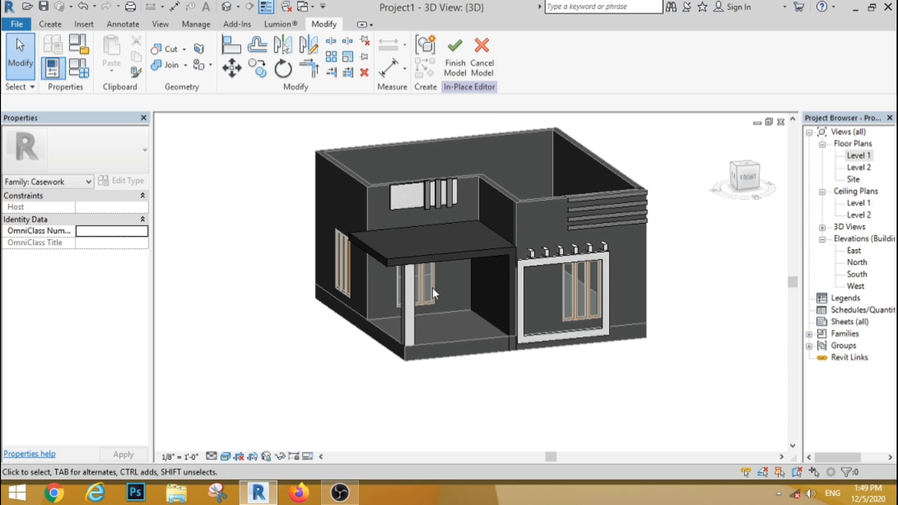
scroll(433, 288, down, 1)
click(454, 57)
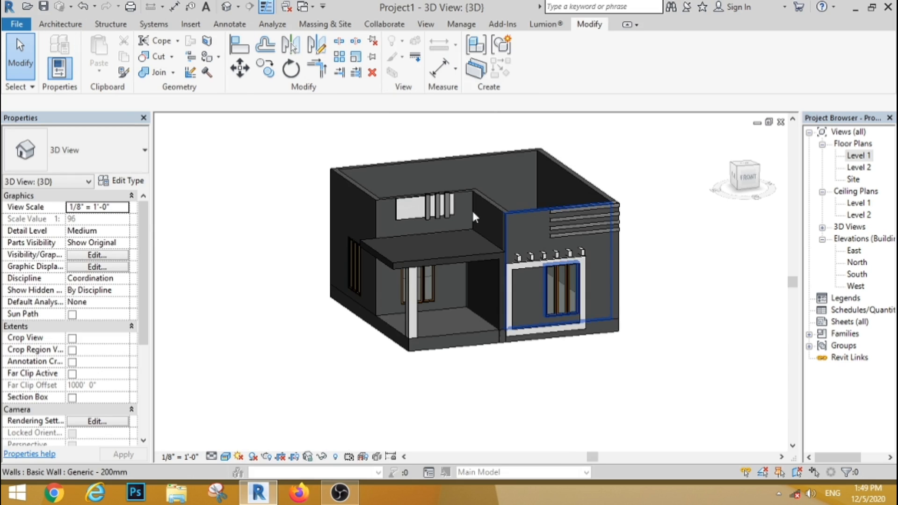
In the front wall's Generic - 200mm type, create a new material named "wall" for the structure layer.
click(532, 209)
click(125, 181)
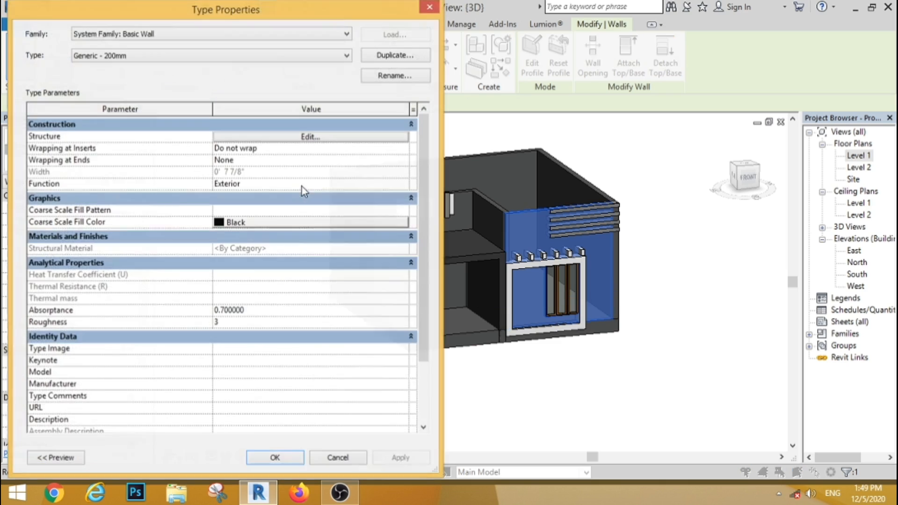
click(314, 137)
click(216, 146)
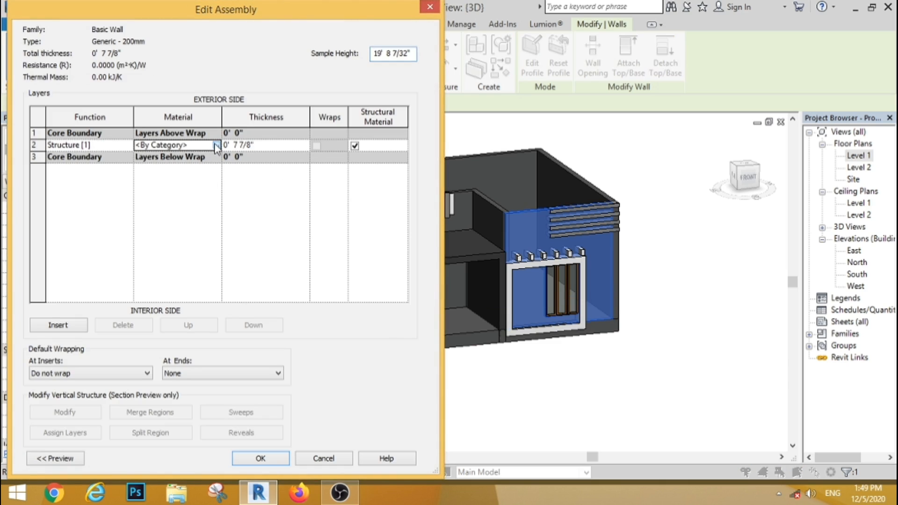
click(216, 146)
click(86, 397)
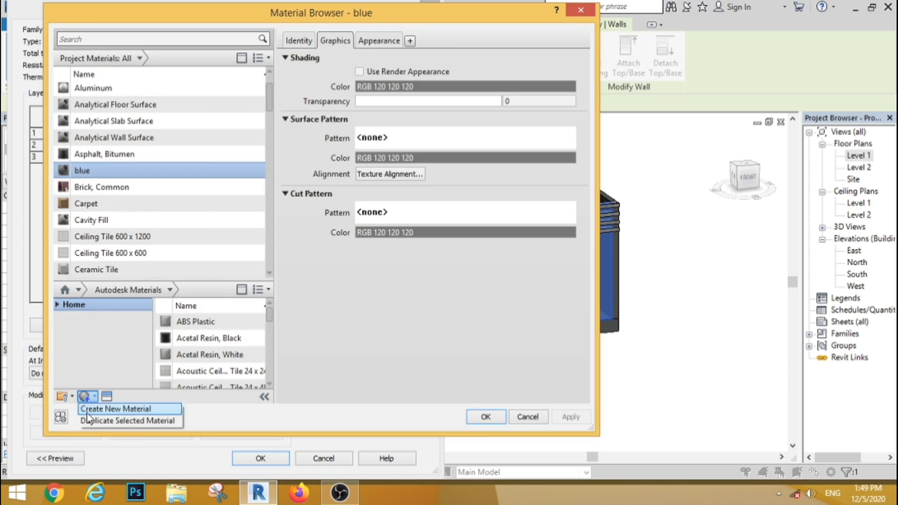
click(87, 411)
triple_click(388, 60)
text(wall)
Use the image download (2).jpg as the "wall" material's appearance and assign the material to the Generic - 200mm wall structure.
click(379, 40)
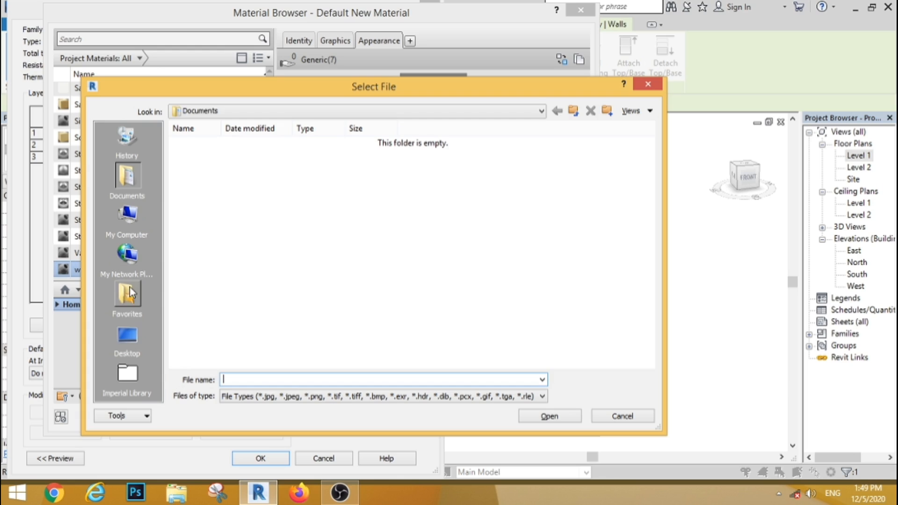
click(134, 335)
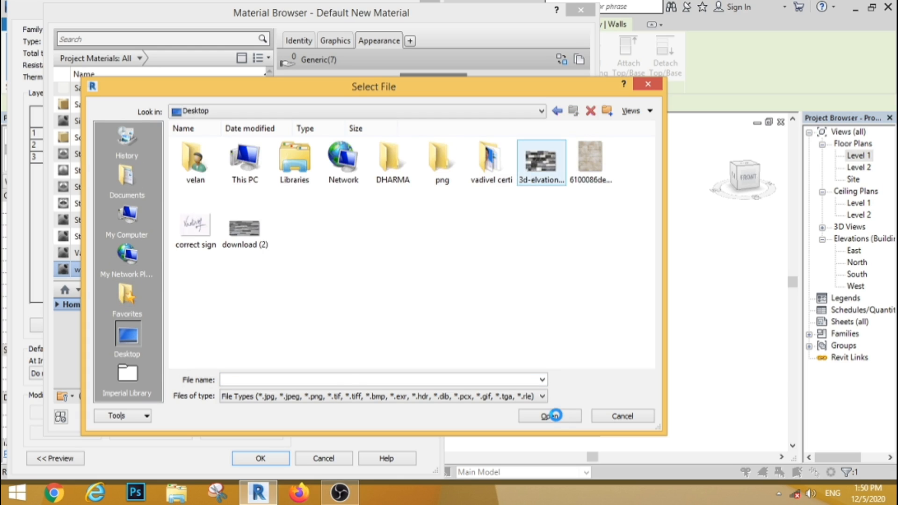
click(244, 229)
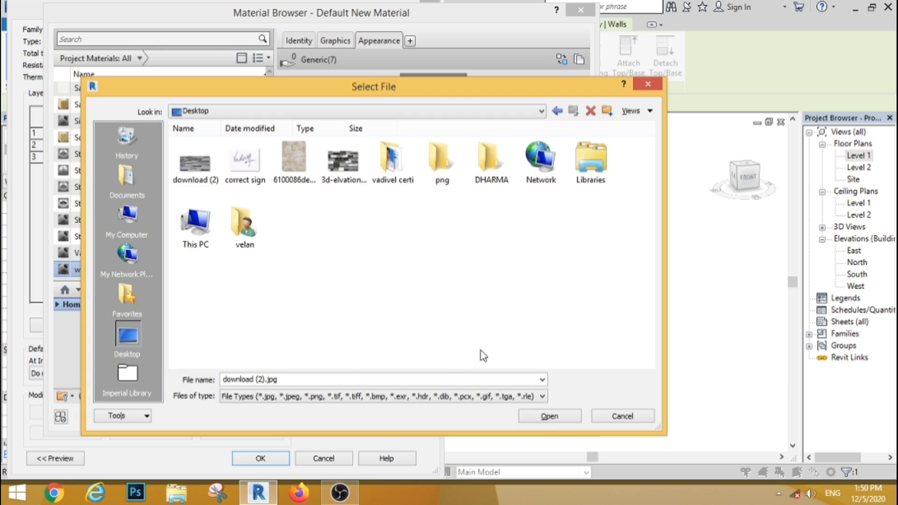
click(539, 417)
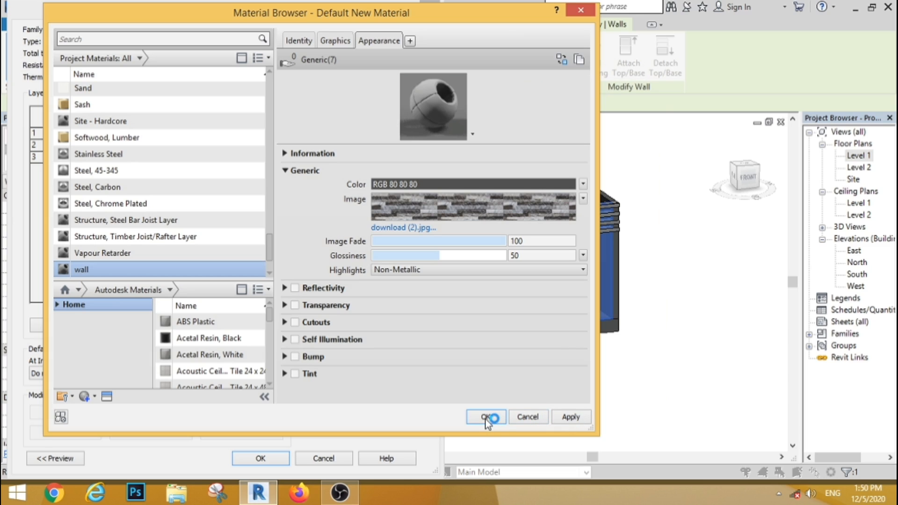
click(487, 418)
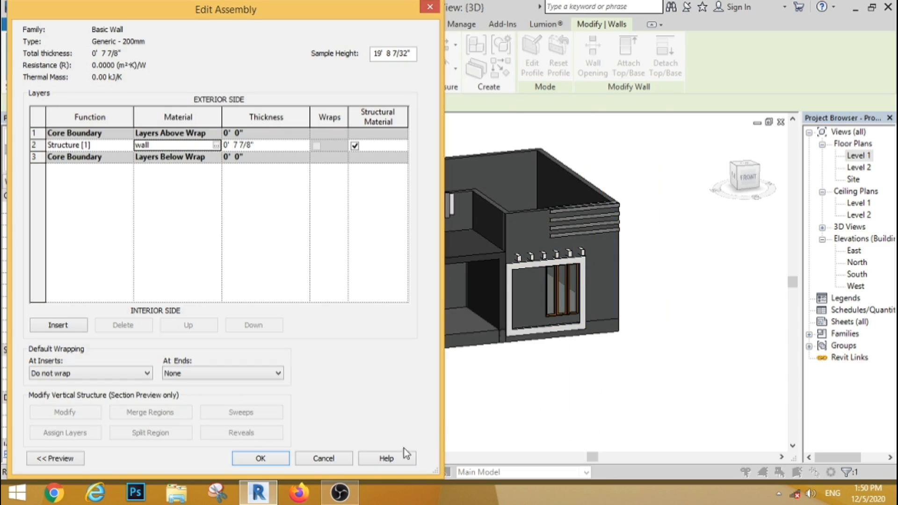
click(270, 460)
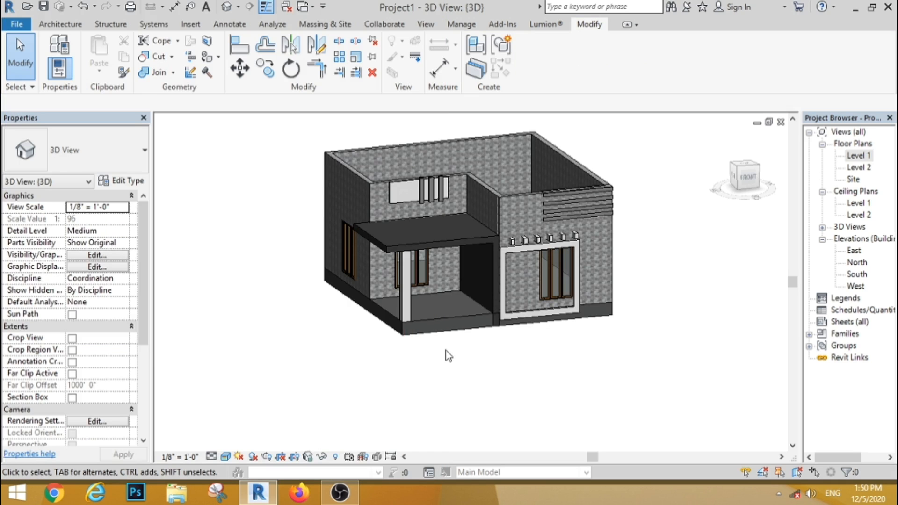
Assign the "wall" material to the structure layer of the floor's Generic 150mm type.
click(430, 330)
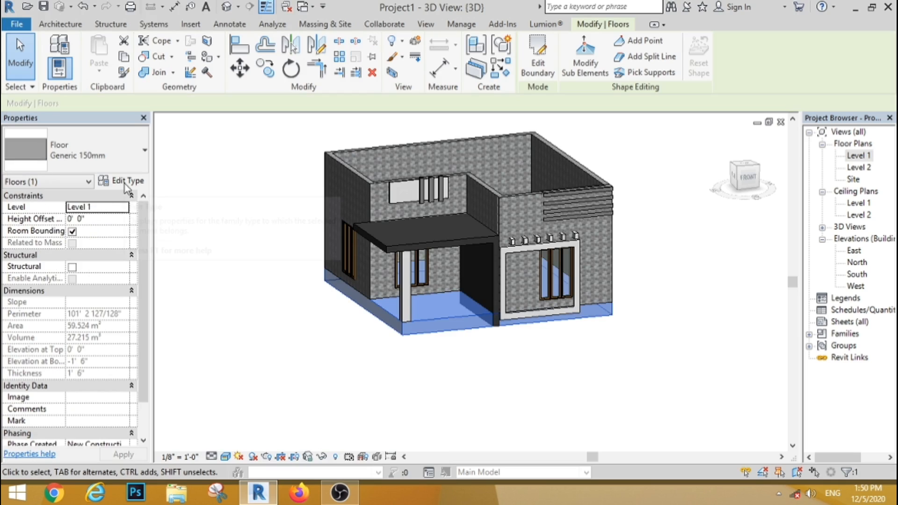
click(127, 187)
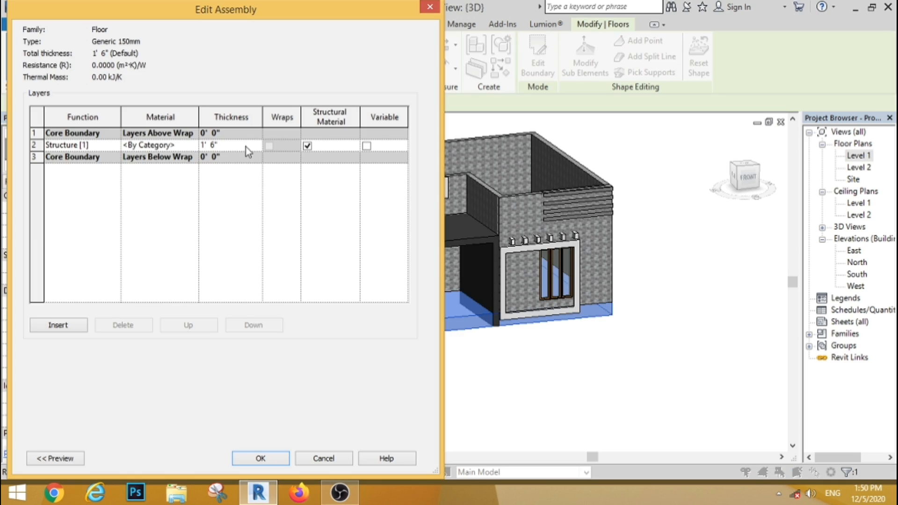
click(194, 146)
click(193, 146)
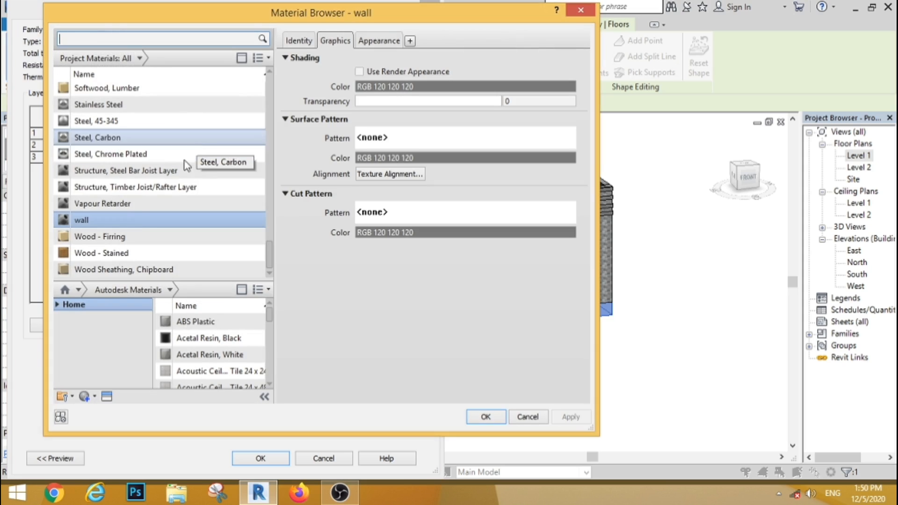
click(486, 417)
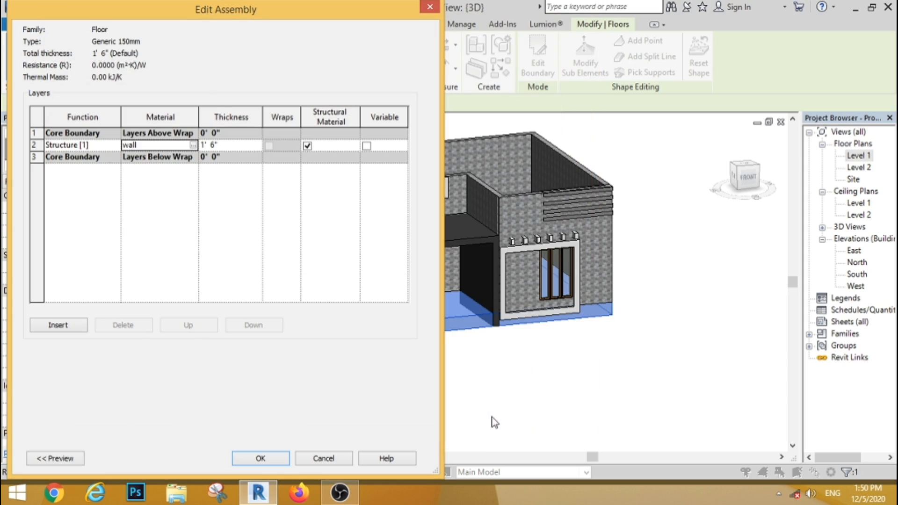
click(274, 457)
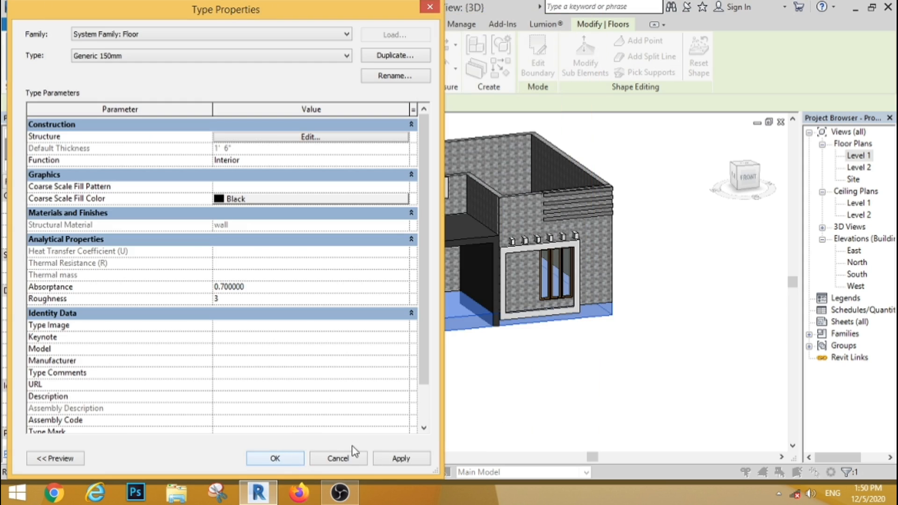
click(280, 459)
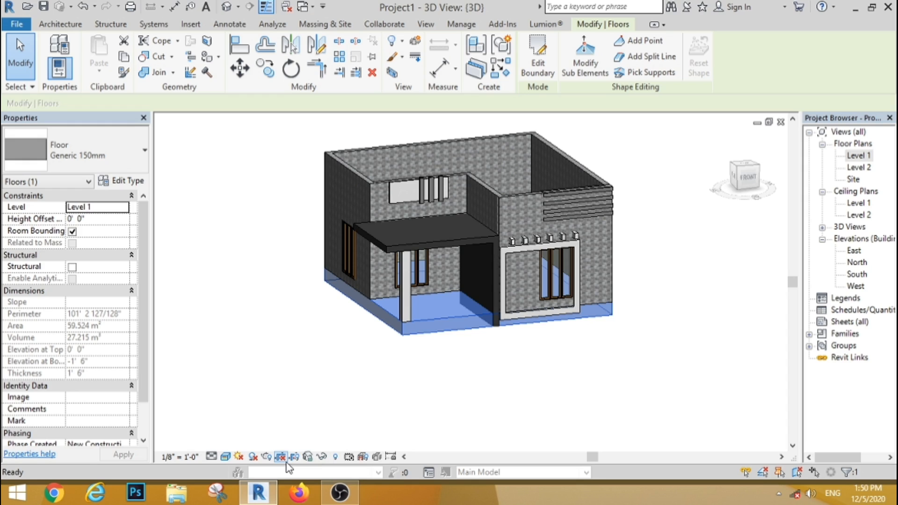
click(444, 385)
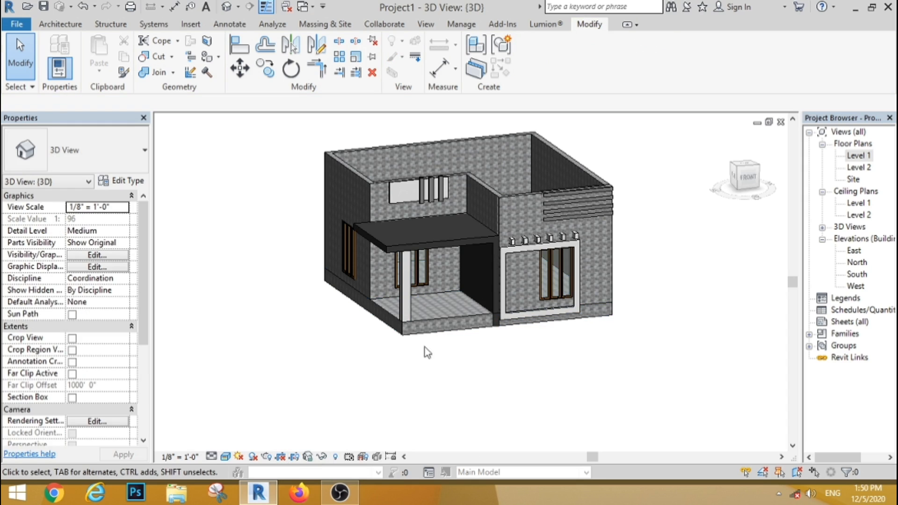
Cut a rectangular opening about 3' 4" high through the front wall's upper edge, beside the horizontal bars.
scroll(407, 358, down, 2)
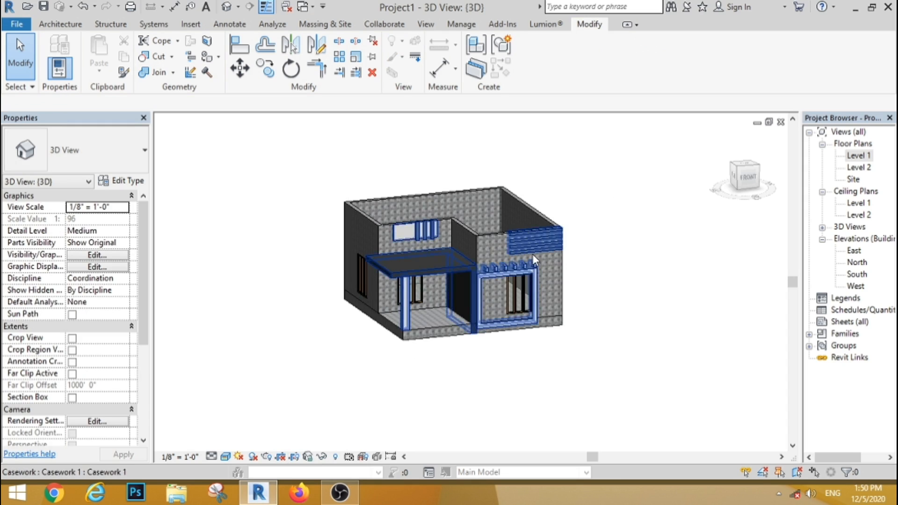
scroll(532, 259, up, 2)
scroll(532, 254, up, 1)
click(448, 217)
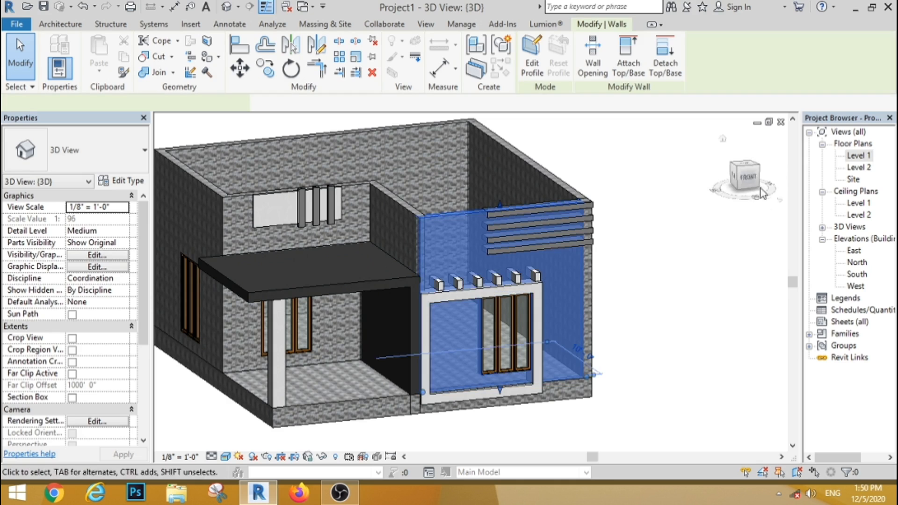
click(748, 178)
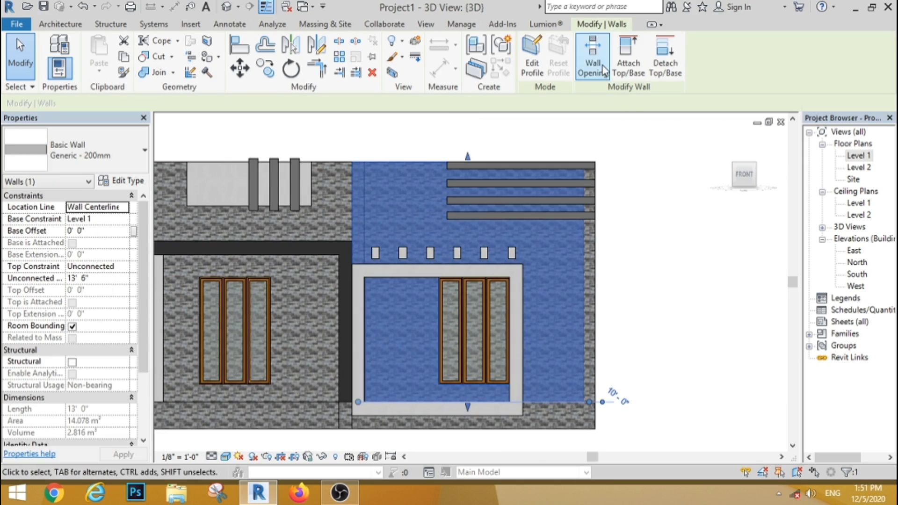
click(592, 56)
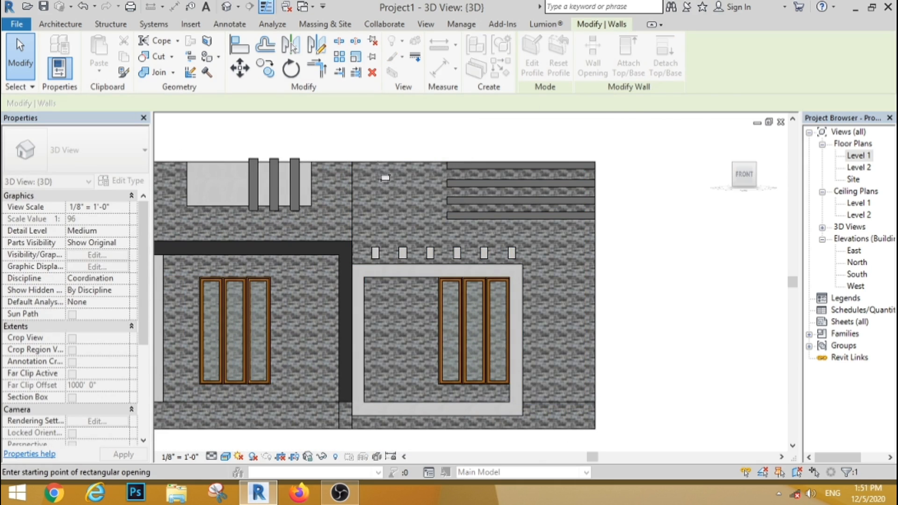
scroll(369, 167, up, 1)
click(364, 160)
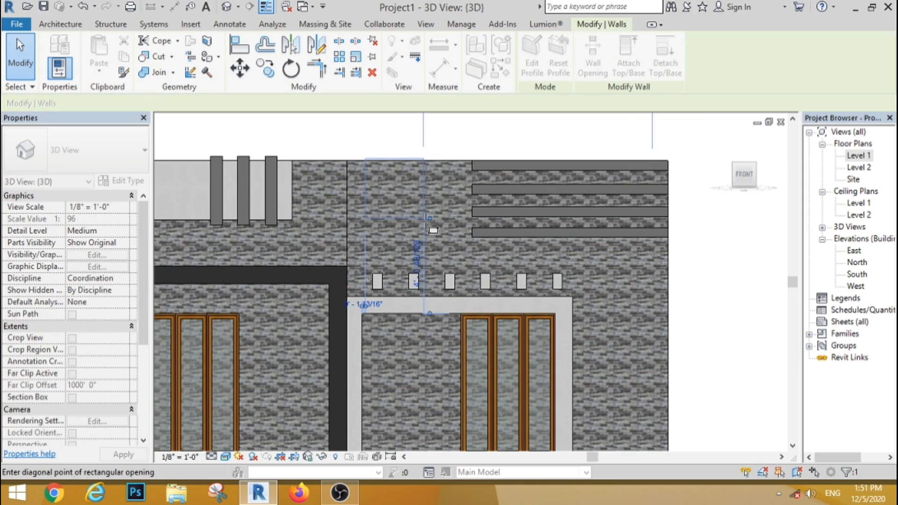
click(458, 236)
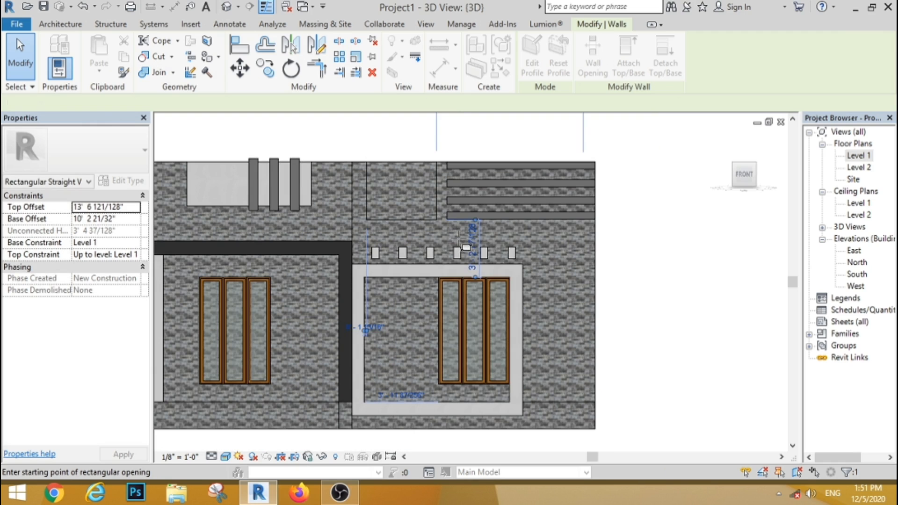
click(32, 64)
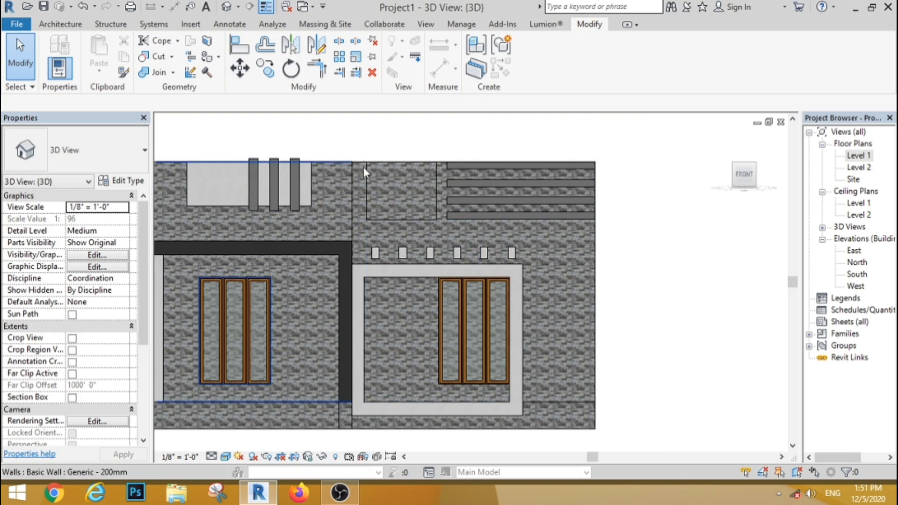
Open the front casework for in-place editing.
shift+middle_drag(400, 181, 296, 288)
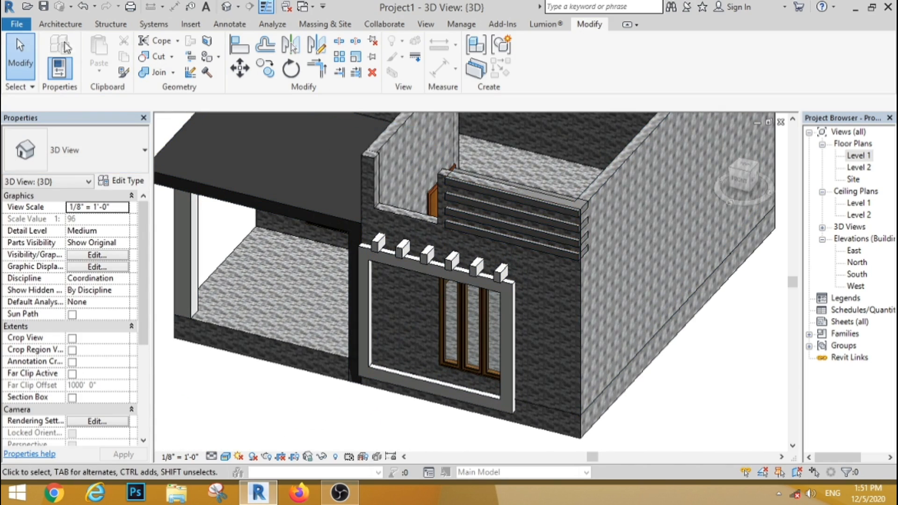
click(555, 244)
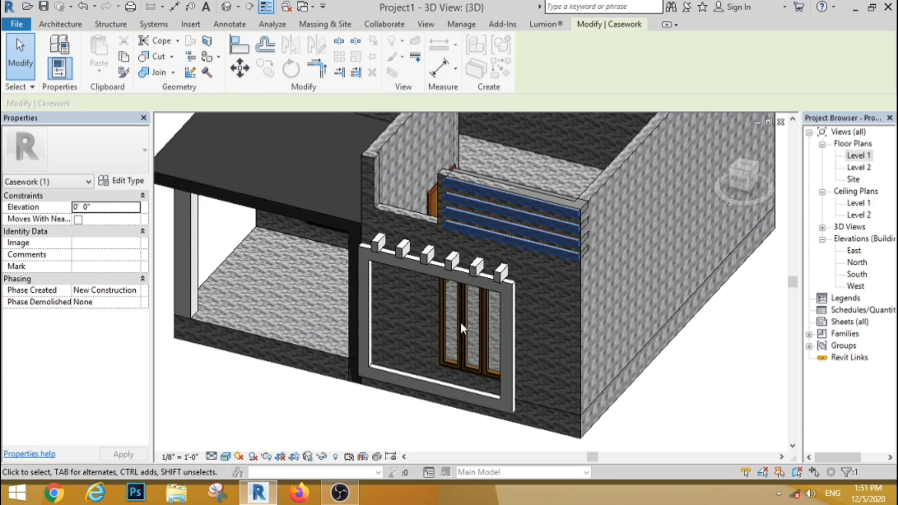
click(711, 352)
click(448, 258)
click(538, 68)
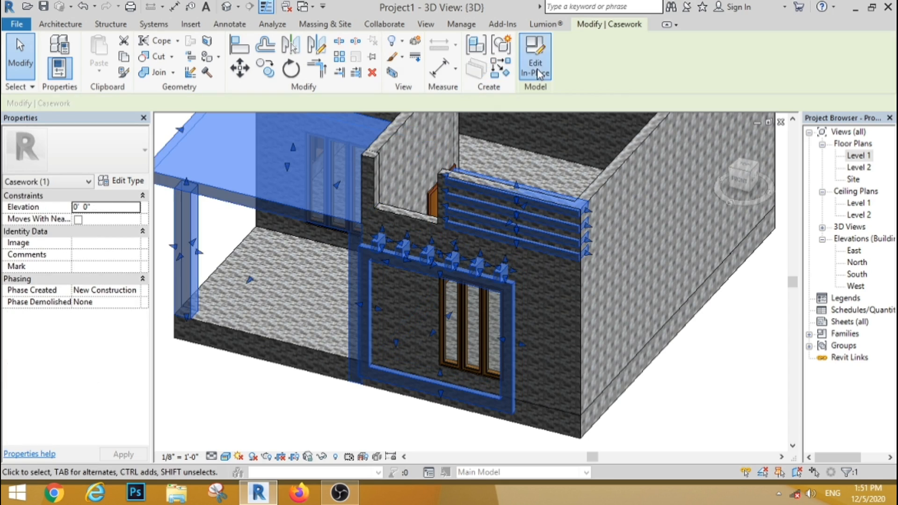
Start a new extrusion with the inner side face of the wall opening picked as its work plane.
click(50, 24)
click(114, 53)
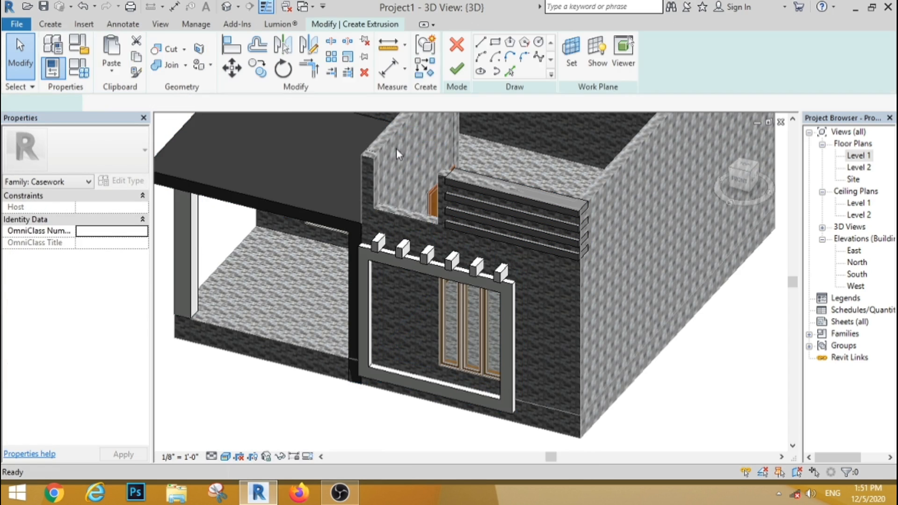
click(572, 54)
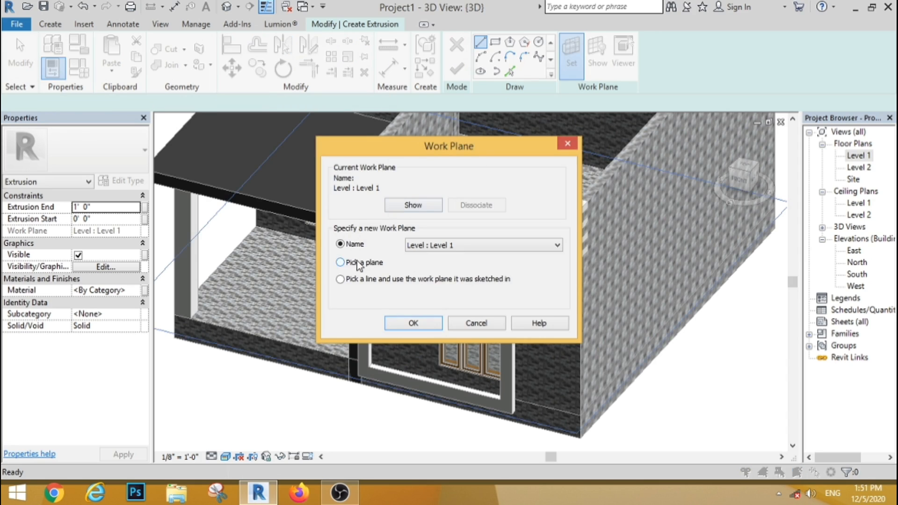
click(413, 322)
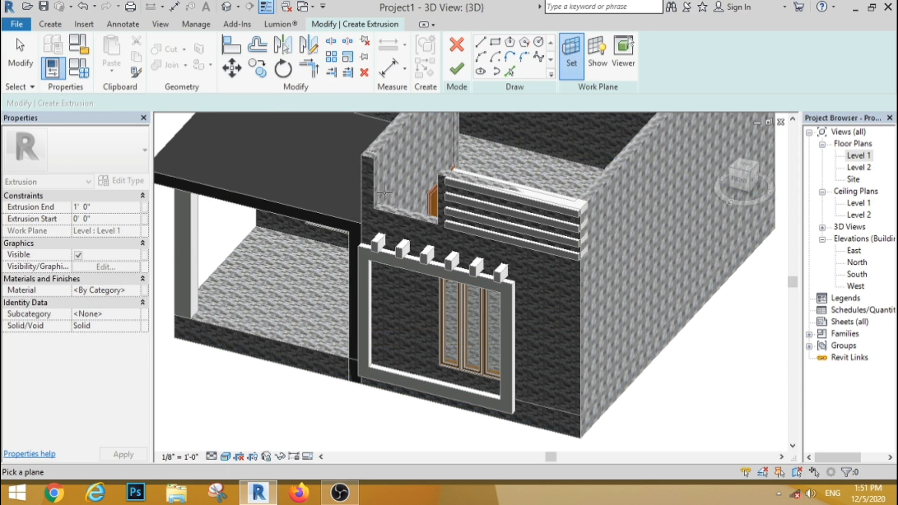
scroll(384, 193, up, 3)
shift+middle_drag(441, 208, 379, 243)
scroll(418, 171, down, 3)
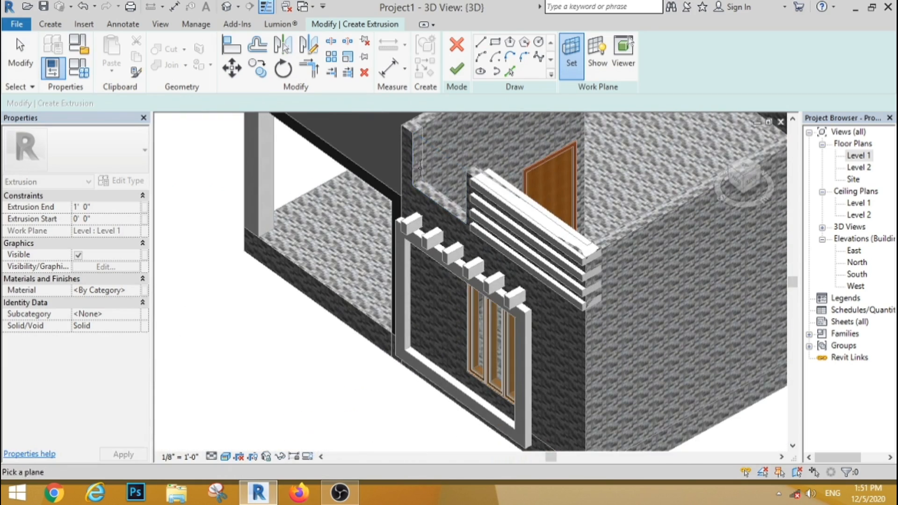
click(421, 150)
Sketch a small circle near the bottom of the opening's side face.
click(539, 43)
scroll(415, 180, up, 5)
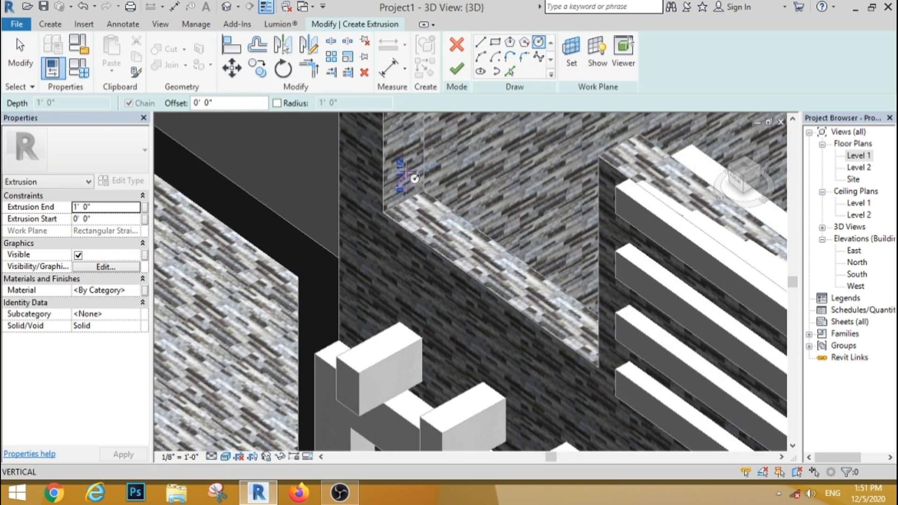
click(415, 181)
key(Escape)
key(Escape)
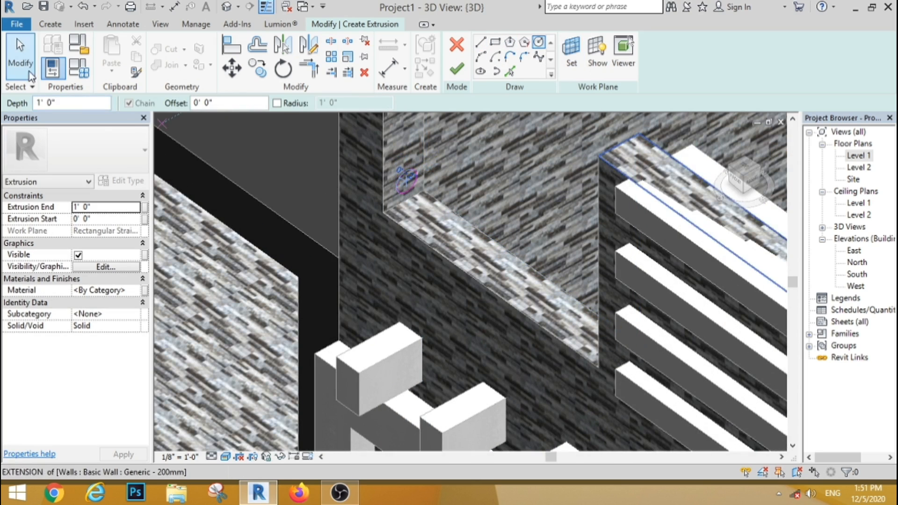
Copy the circle four times vertically up the opening's side face with the Multiple option.
scroll(369, 199, down, 4)
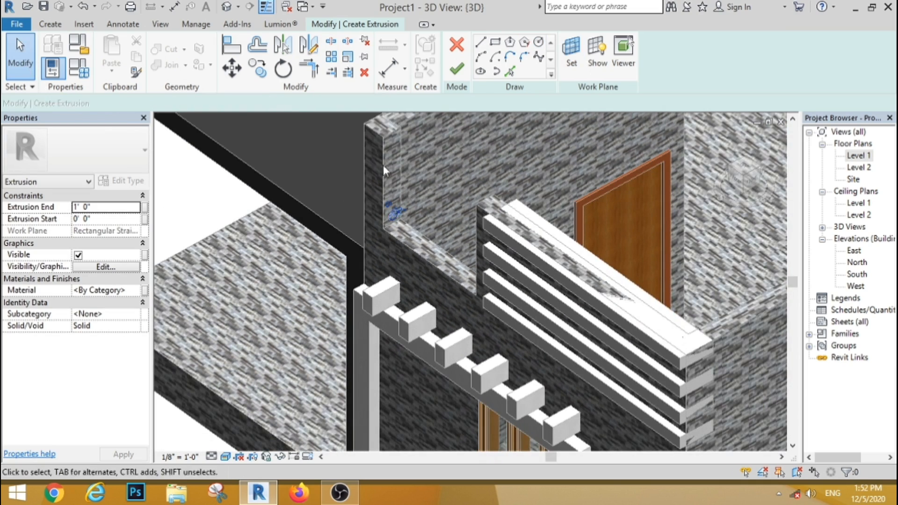
click(392, 211)
key(c)
key(o)
scroll(394, 219, up, 3)
click(393, 212)
scroll(392, 169, down, 3)
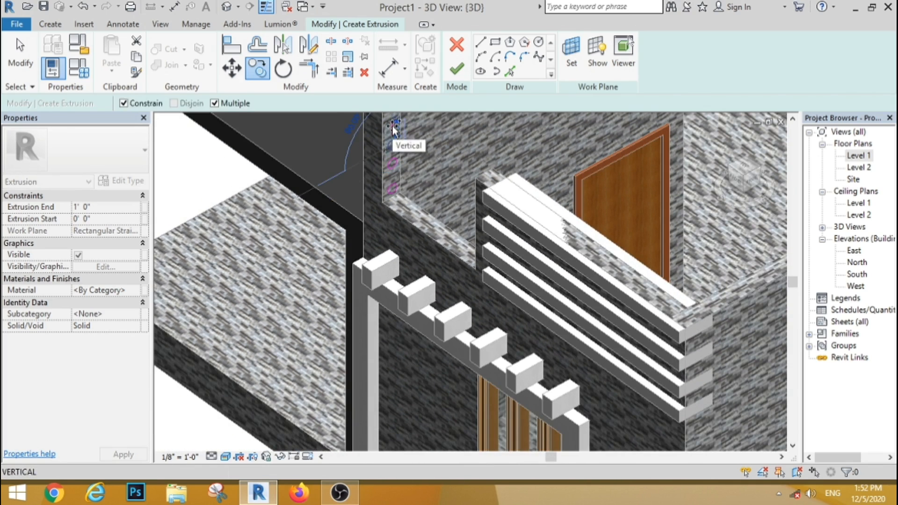
scroll(397, 170, down, 2)
scroll(397, 167, up, 5)
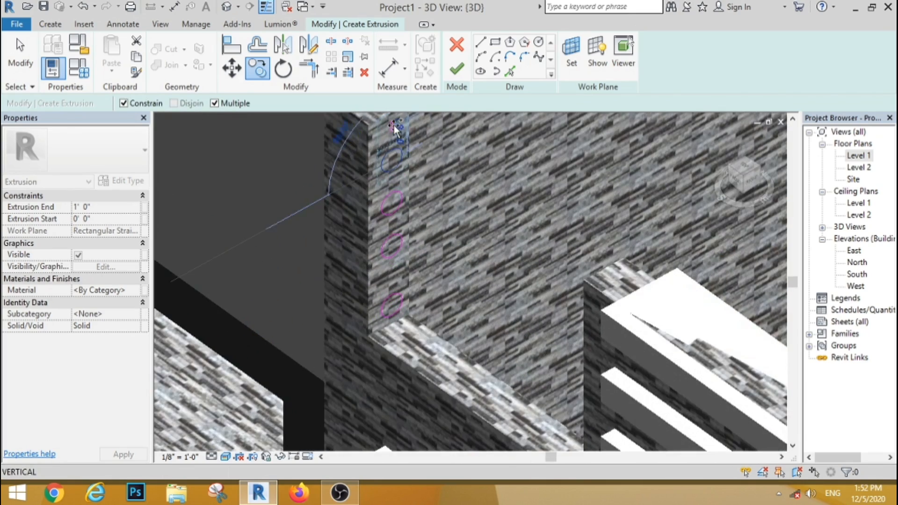
click(391, 122)
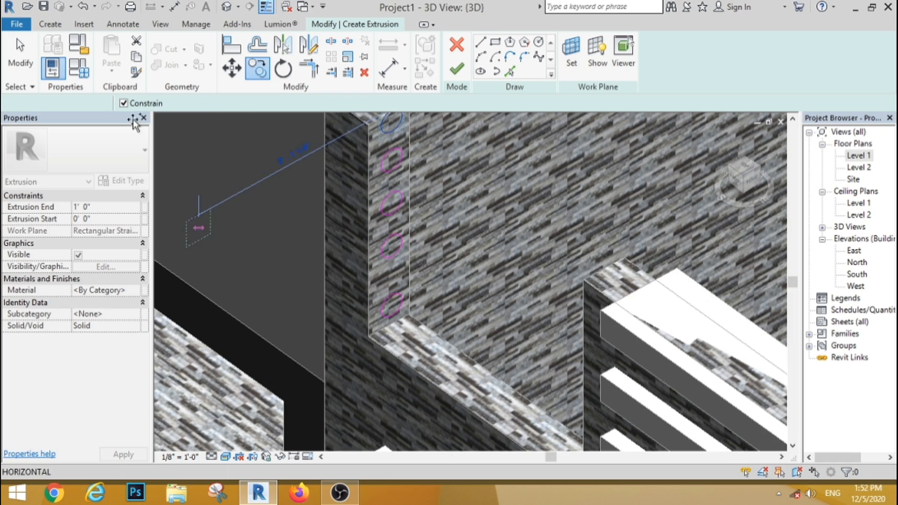
click(20, 65)
Finish the circle extrusion and stretch the rods across the opening to its opposite side, with the start at about -4' 3".
scroll(352, 220, down, 3)
click(457, 69)
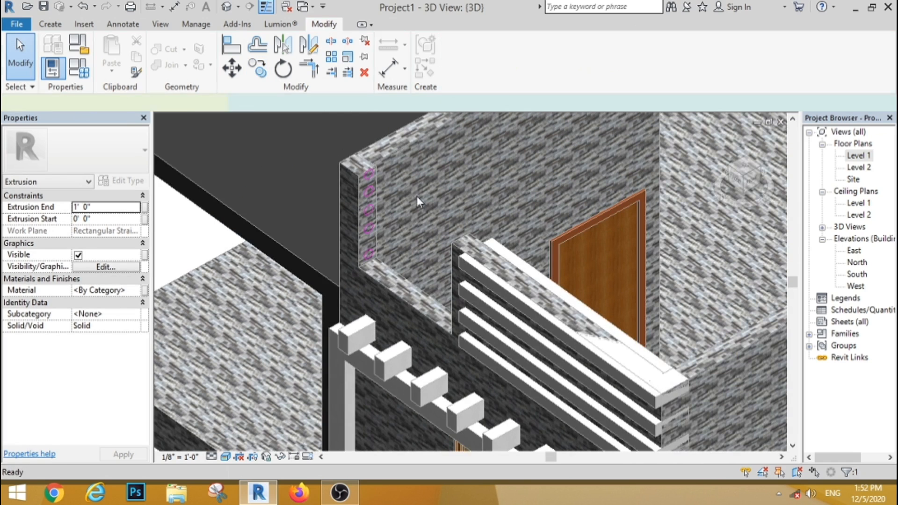
click(376, 227)
drag(375, 219, 472, 292)
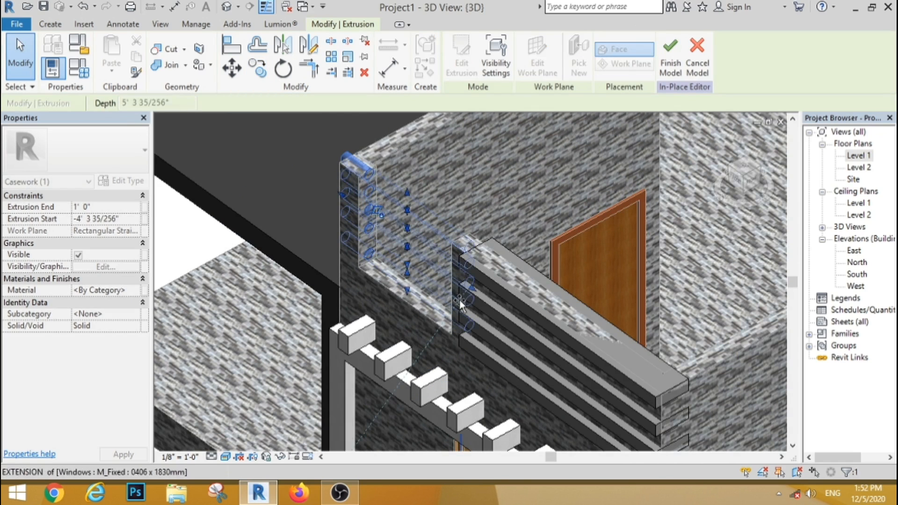
Stretch the near end of the rods to the opening's side, with the extrusion end at about 5 3/4".
click(493, 185)
scroll(480, 175, down, 3)
scroll(481, 175, down, 3)
shift+middle_drag(347, 308, 454, 201)
click(435, 201)
scroll(428, 200, up, 3)
drag(433, 212, 457, 216)
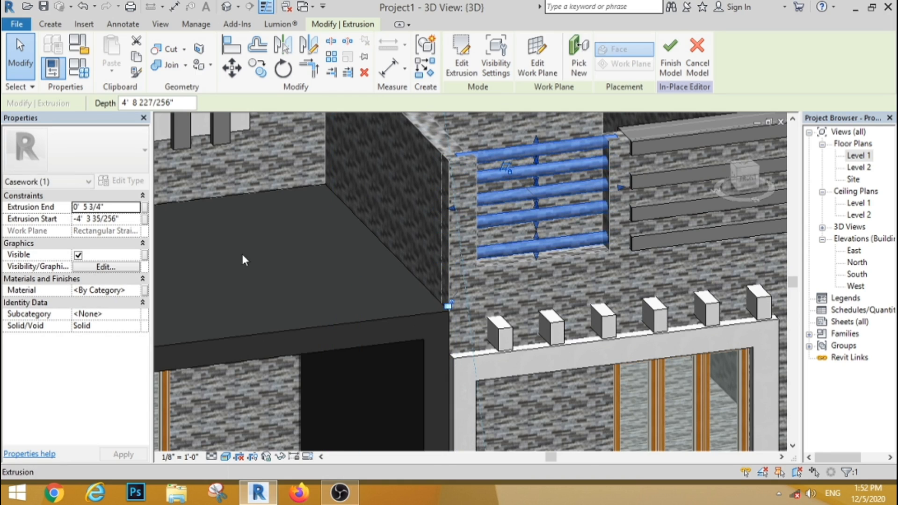
Add the Iron, Wrought material from the Autodesk library and assign it to the rods.
click(135, 293)
click(135, 290)
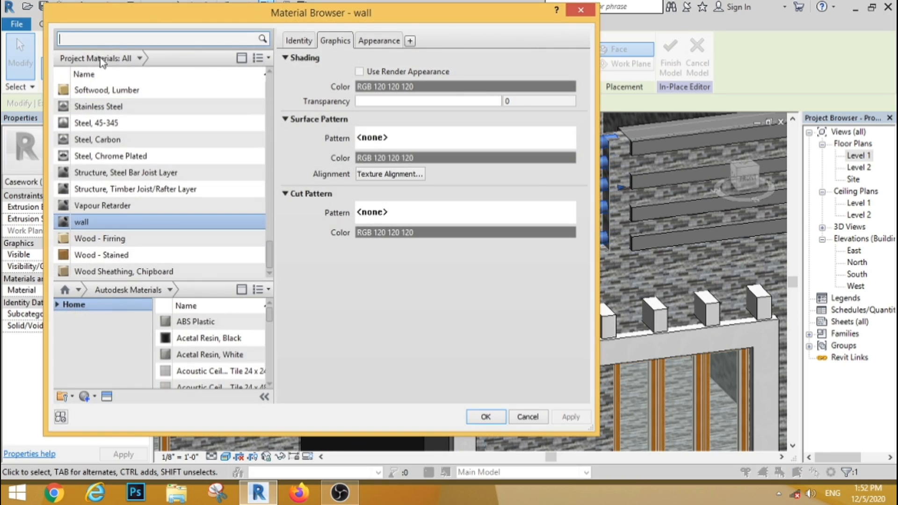
text(iron)
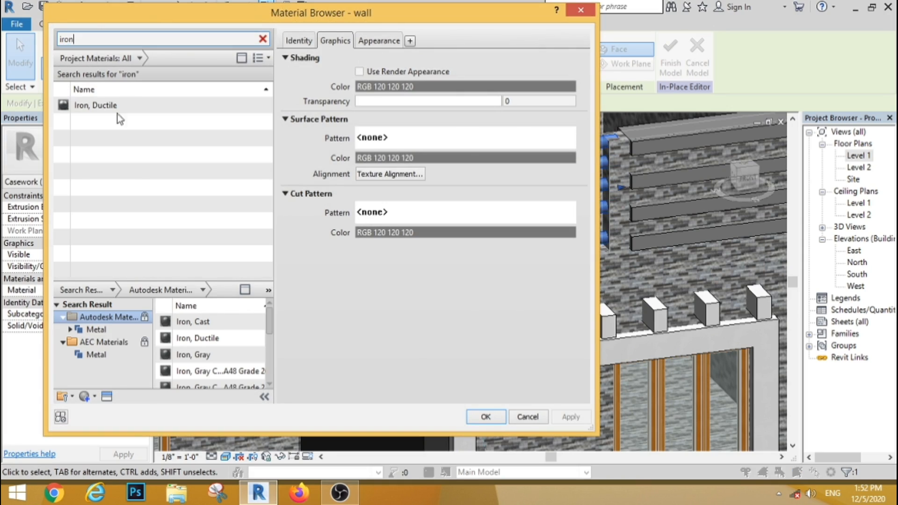
drag(273, 331, 274, 379)
click(244, 380)
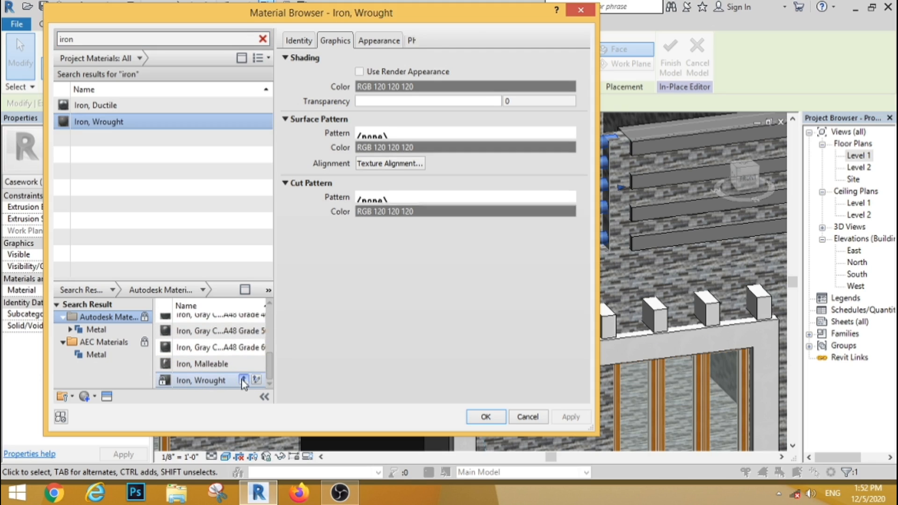
click(568, 417)
click(483, 416)
scroll(472, 417, down, 8)
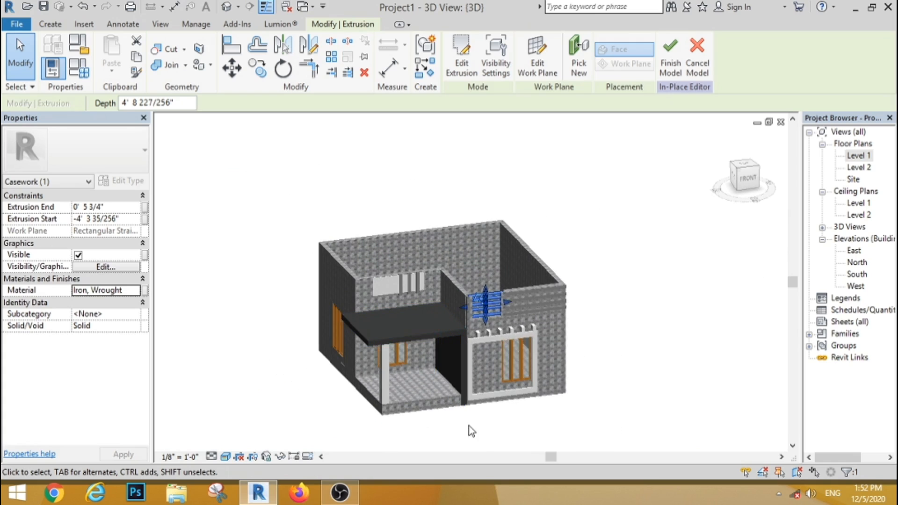
click(468, 426)
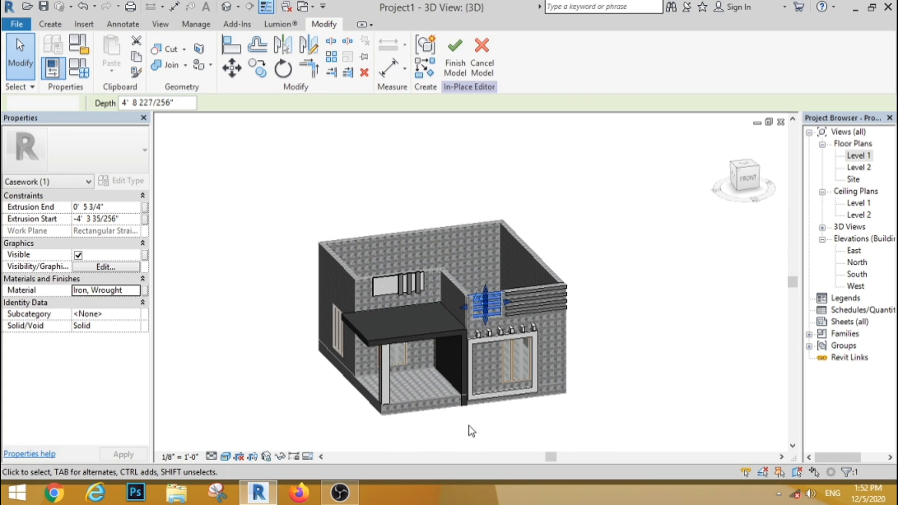
Start a new extrusion with the outer face of the house's left side wall picked as its work plane.
scroll(403, 426, up, 1)
click(733, 178)
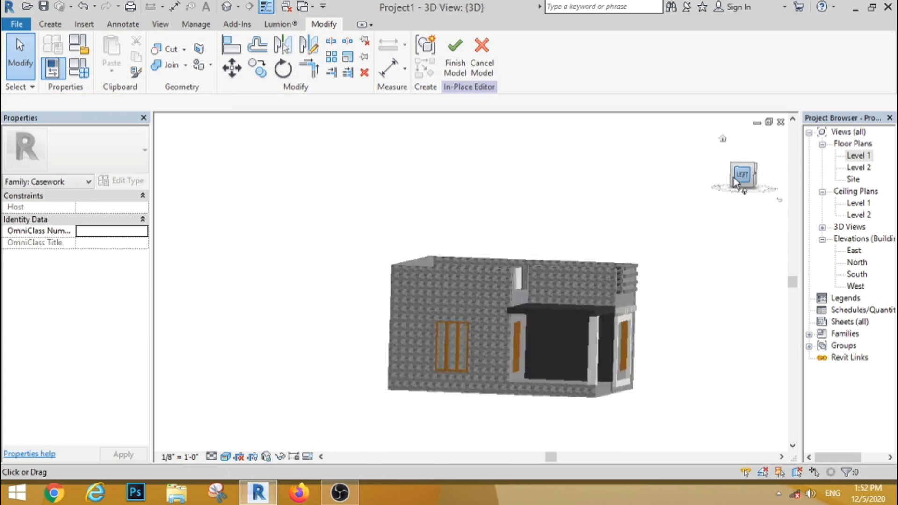
scroll(562, 330, up, 4)
click(50, 24)
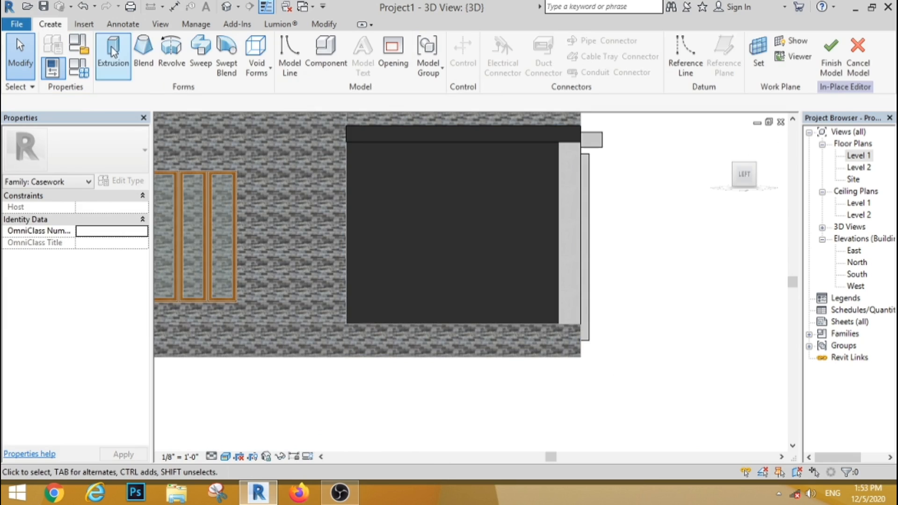
click(44, 49)
click(571, 49)
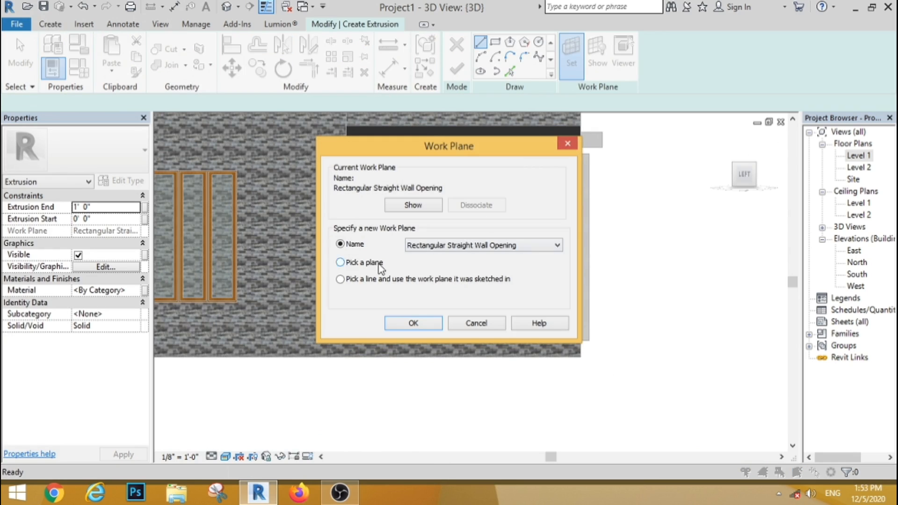
click(407, 323)
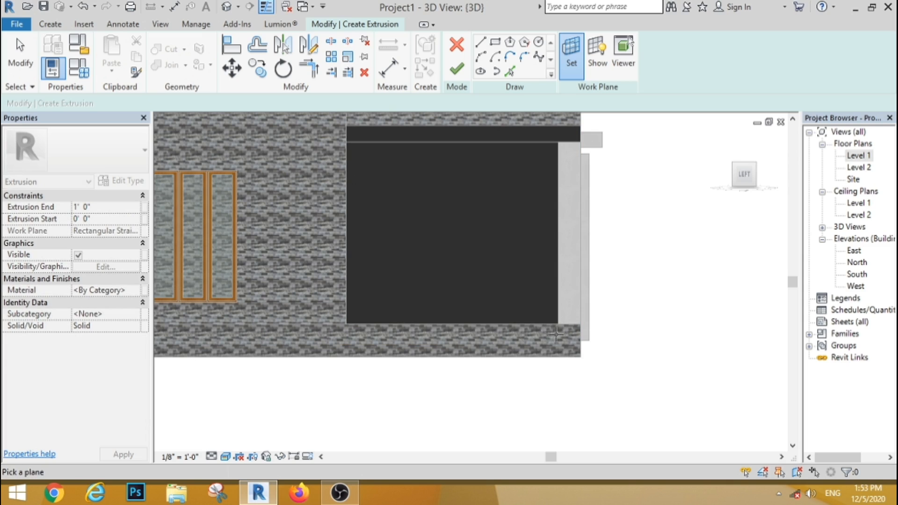
scroll(549, 327, down, 3)
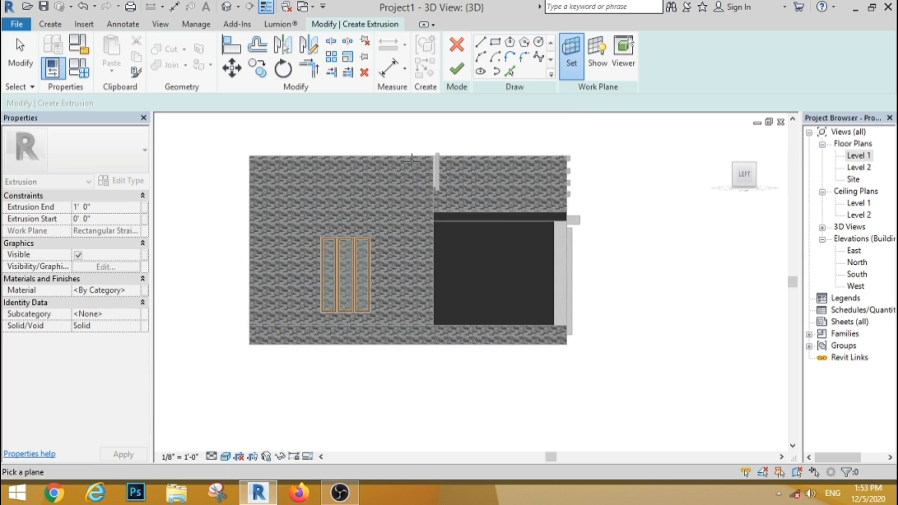
click(411, 156)
Sketch two overlapping rectangles at the front base of the wall, about 1' 5" by 1' 3" and 1' 3" by 1' 1".
click(495, 43)
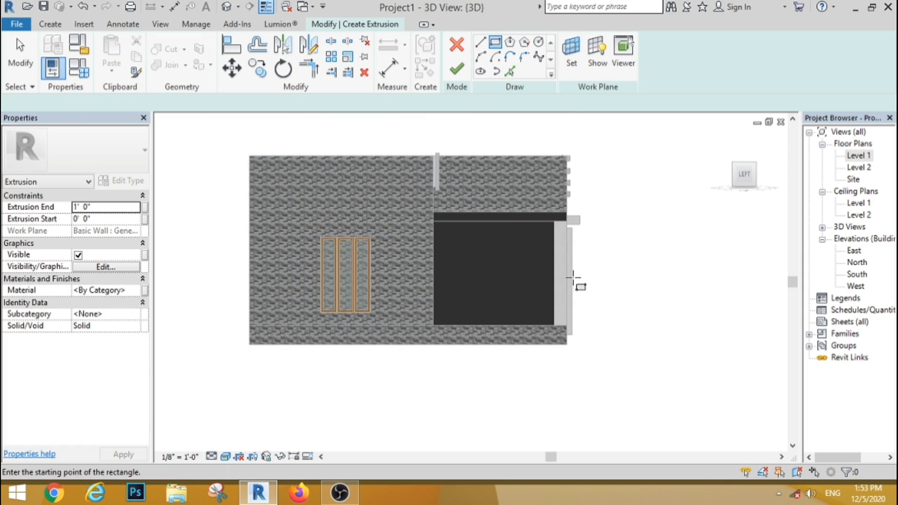
scroll(582, 330, up, 5)
click(520, 397)
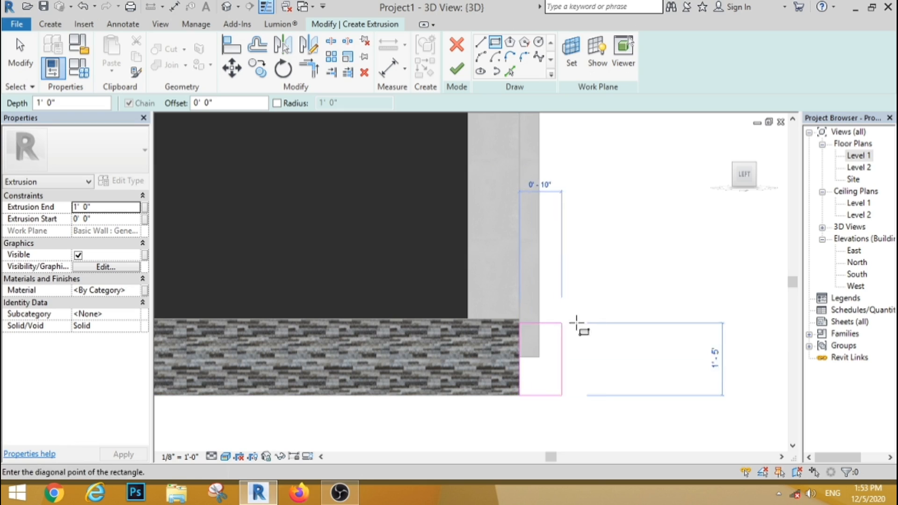
click(592, 331)
click(552, 365)
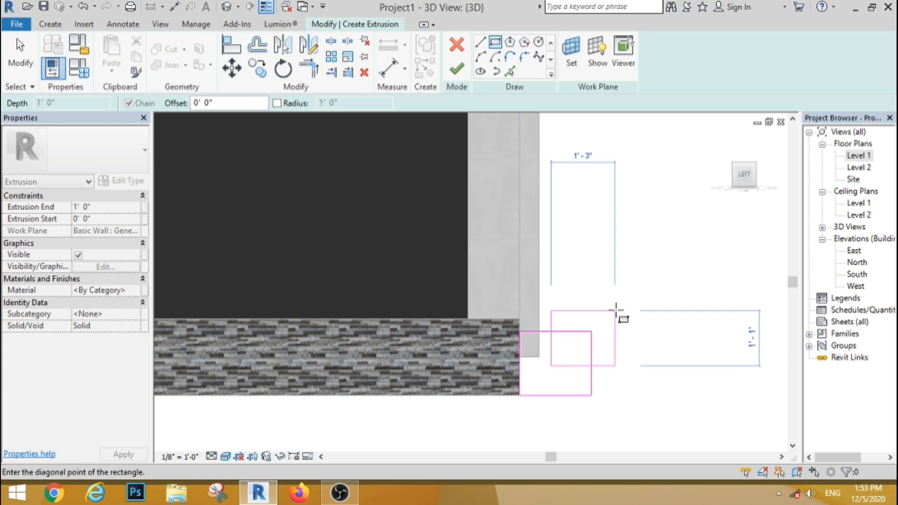
click(616, 311)
key(Escape)
Set the width of the rectangle touching the wall to 20", measured from the wall face.
scroll(566, 423, up, 3)
click(617, 345)
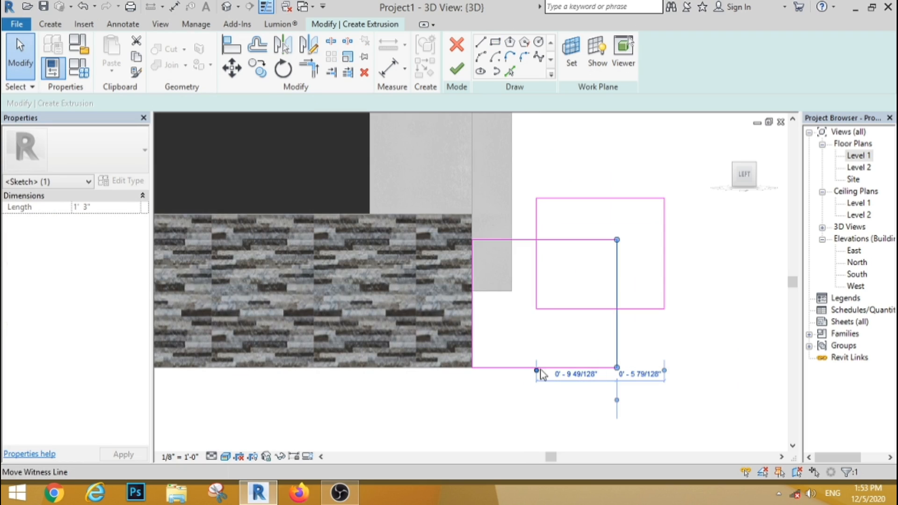
drag(534, 371, 473, 385)
mouse_move(536, 371)
mouse_down()
mouse_move(487, 382)
mouse_move(473, 373)
mouse_up()
click(556, 374)
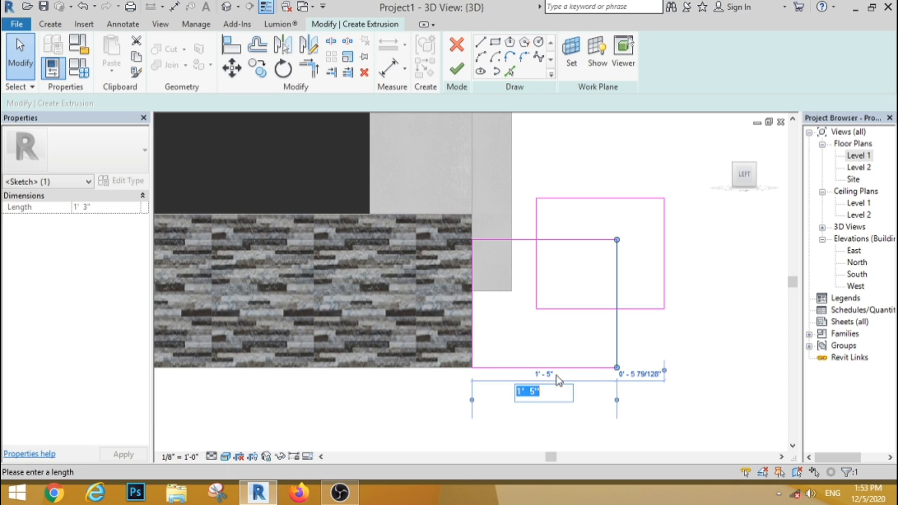
text(20")
key(Return)
key(Escape)
Place the second rectangle's inner side 10" from the wall face and its lower side 6" above the base.
click(536, 295)
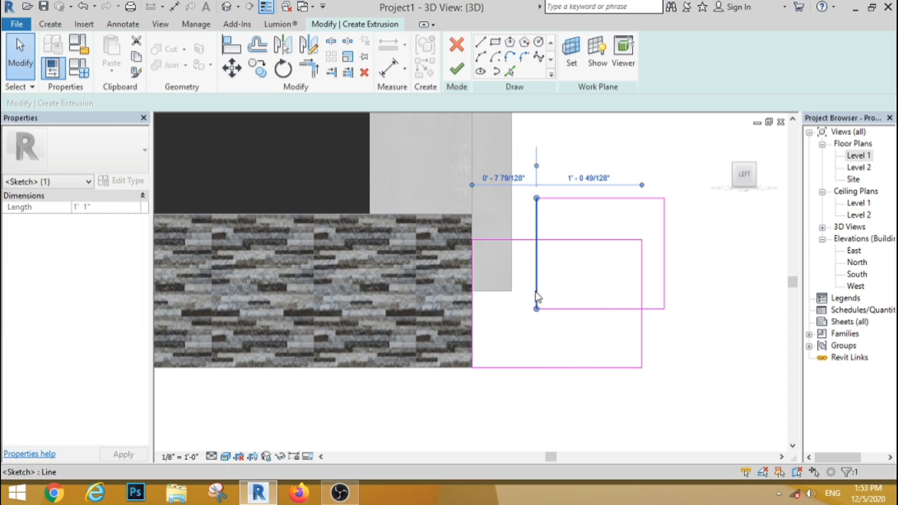
click(498, 178)
text(10)
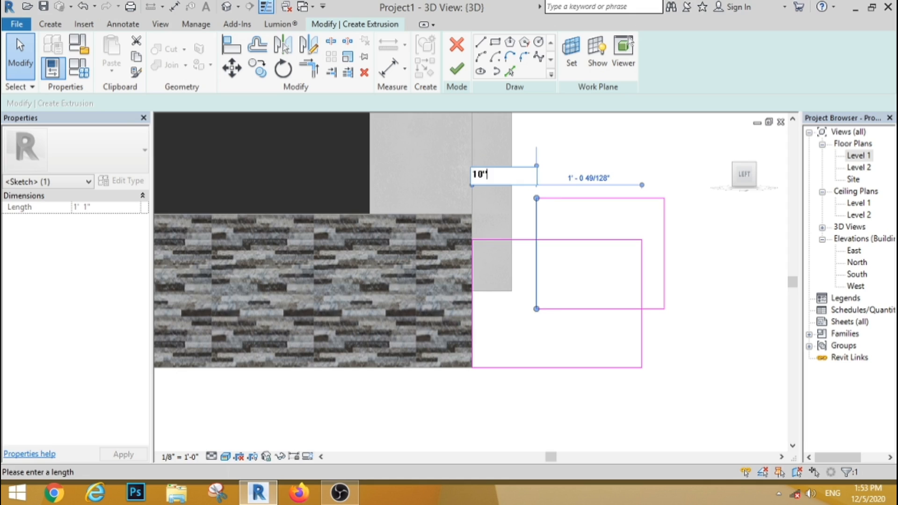
key(Return)
click(599, 310)
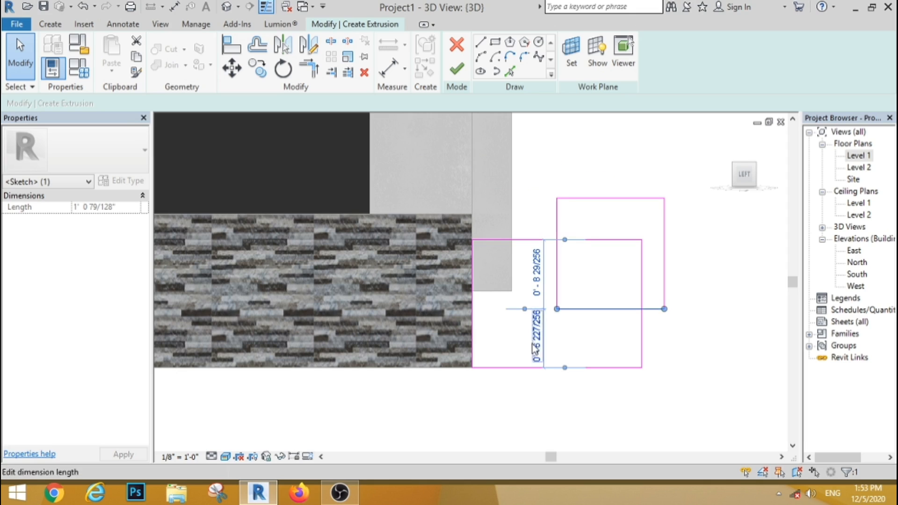
click(537, 339)
text(6")
key(Return)
Set the first rectangle's upper side 6" above the second rectangle's lower side.
click(533, 242)
click(648, 279)
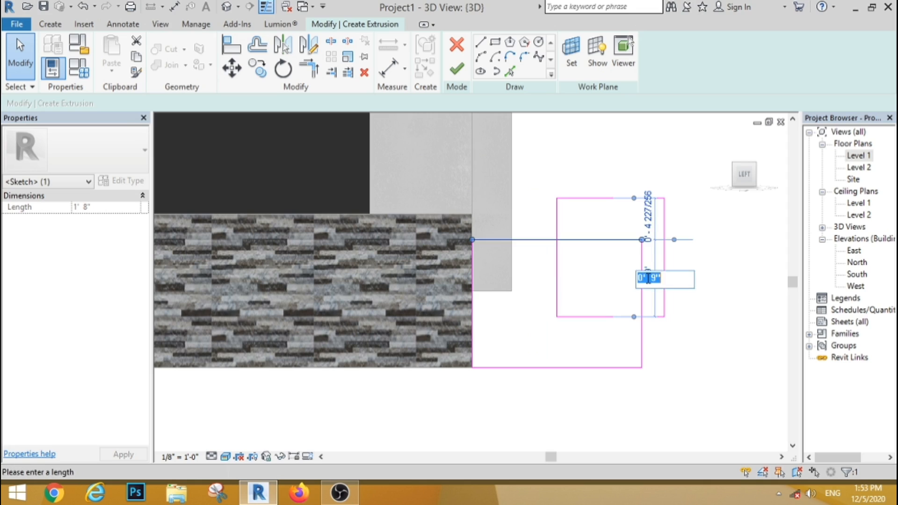
text(6")
key(Return)
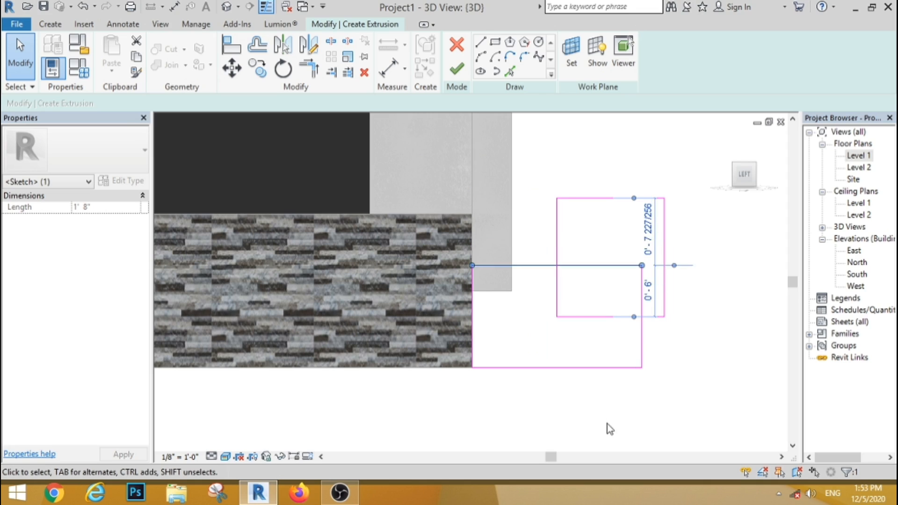
click(607, 424)
Trim the two overlapping rectangles to corners so they form a two-step stair profile.
scroll(579, 304, up, 2)
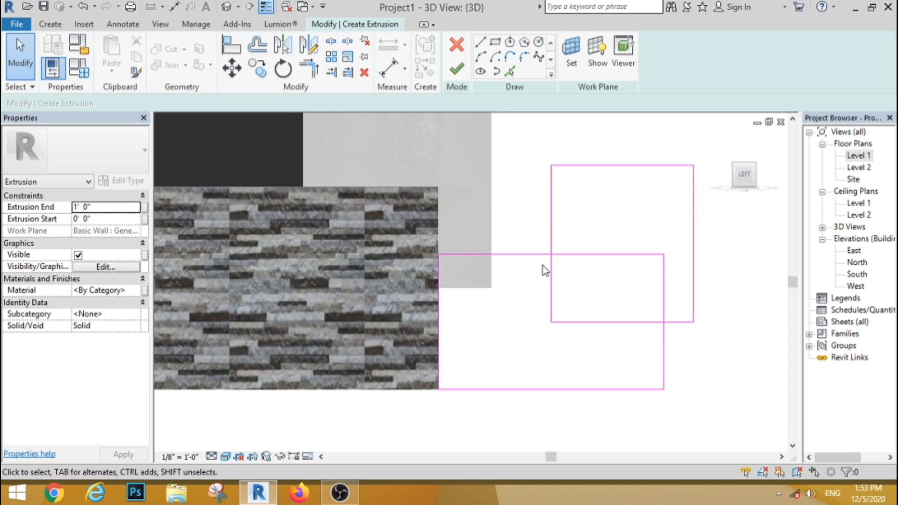
click(309, 70)
click(650, 322)
click(664, 354)
key(Escape)
Delete the leftover open lines of the second rectangle outside the stair profile.
drag(711, 141, 665, 202)
click(457, 69)
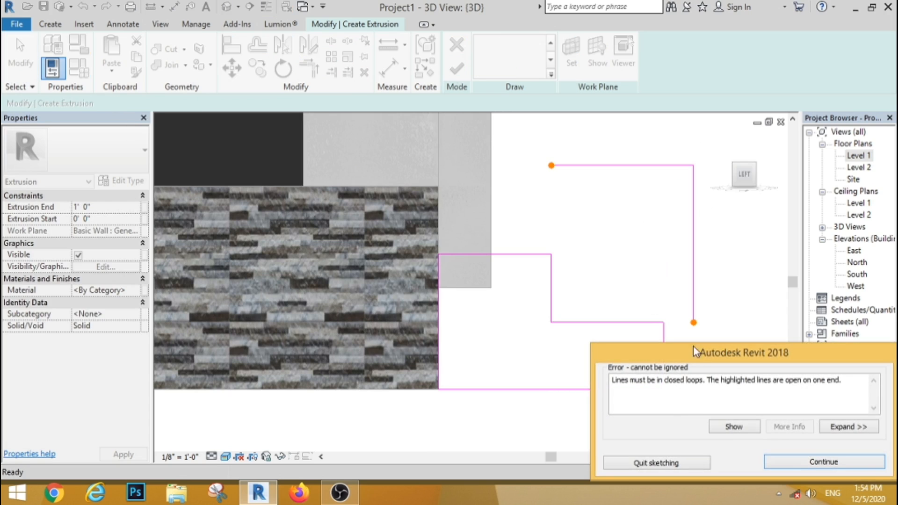
click(825, 462)
scroll(604, 240, down, 2)
drag(668, 189, 639, 230)
click(363, 72)
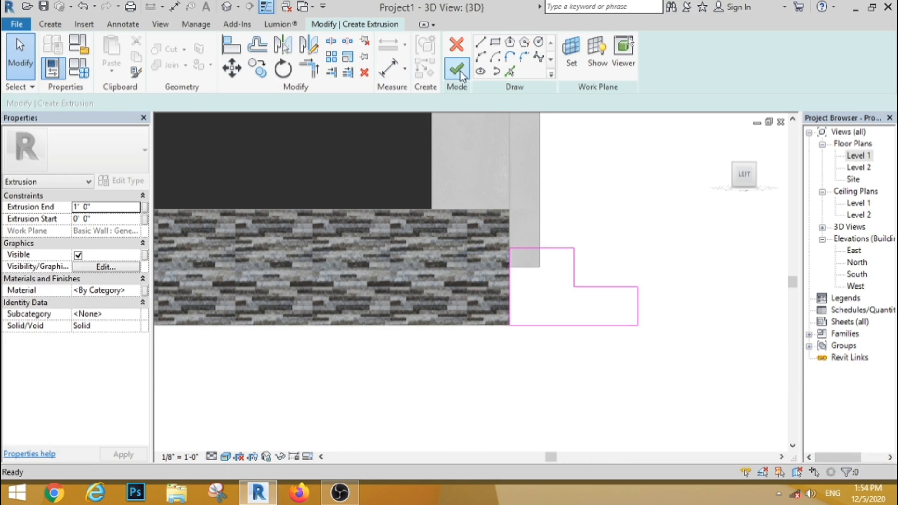
Finish the stair extrusion and assign it the Gypsum Wall Board material.
click(456, 71)
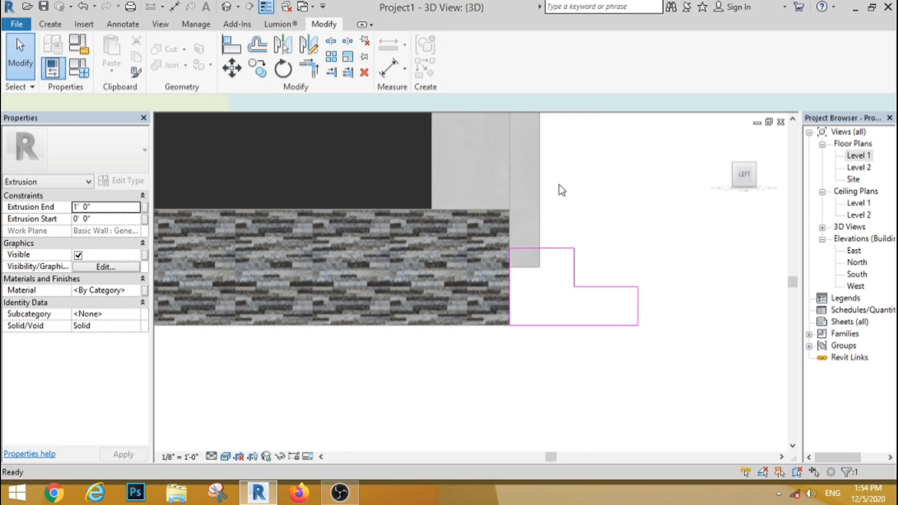
click(136, 290)
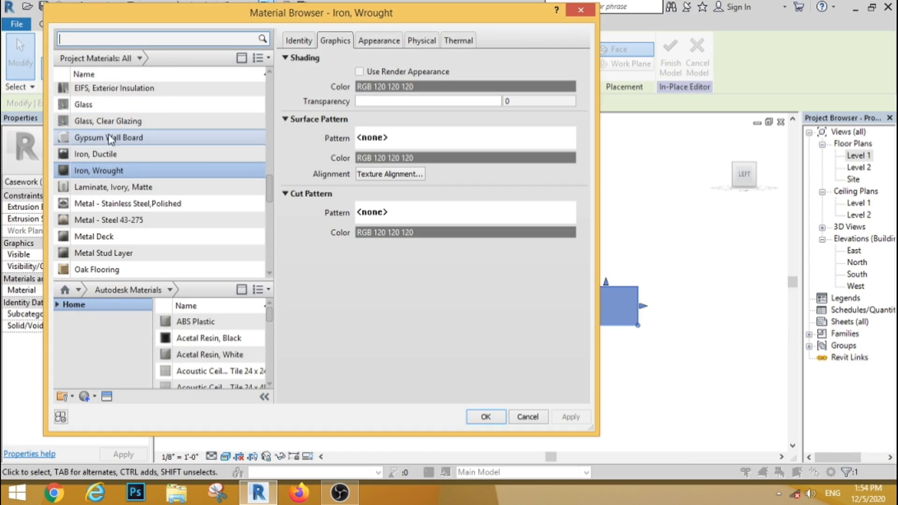
click(111, 136)
click(484, 416)
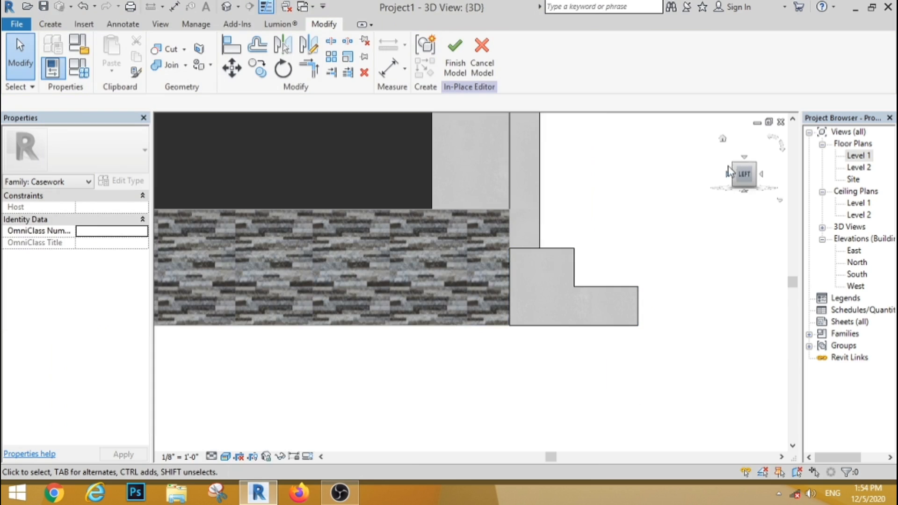
Stretch the stair extrusion along the whole porch front, with the extrusion start at about -11' 7 7/8".
click(723, 139)
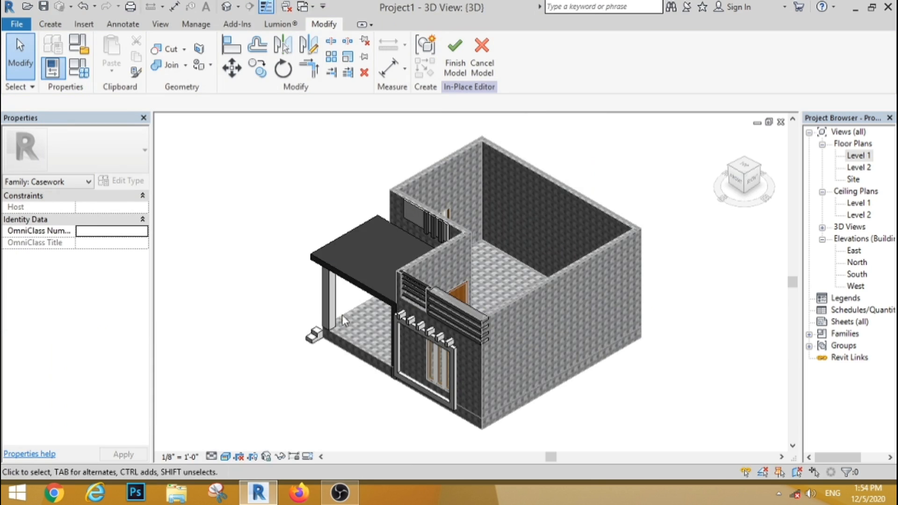
click(734, 180)
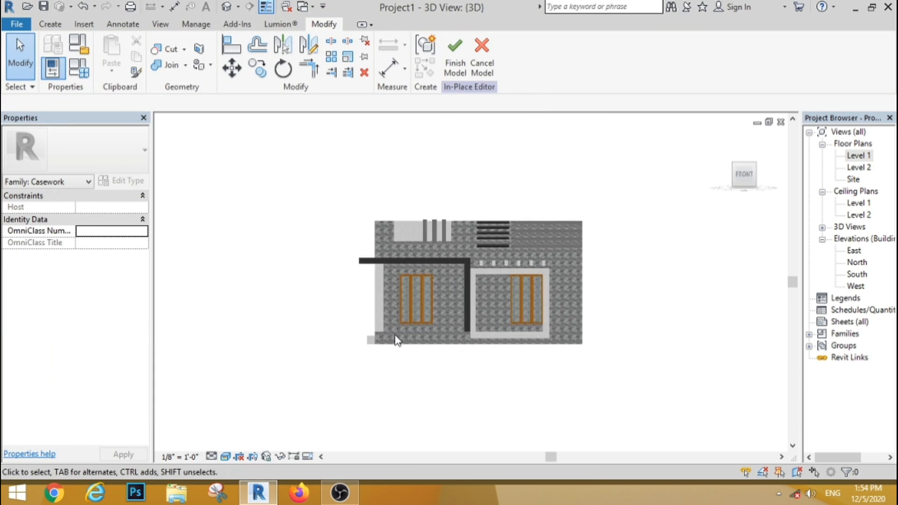
drag(272, 413, 469, 417)
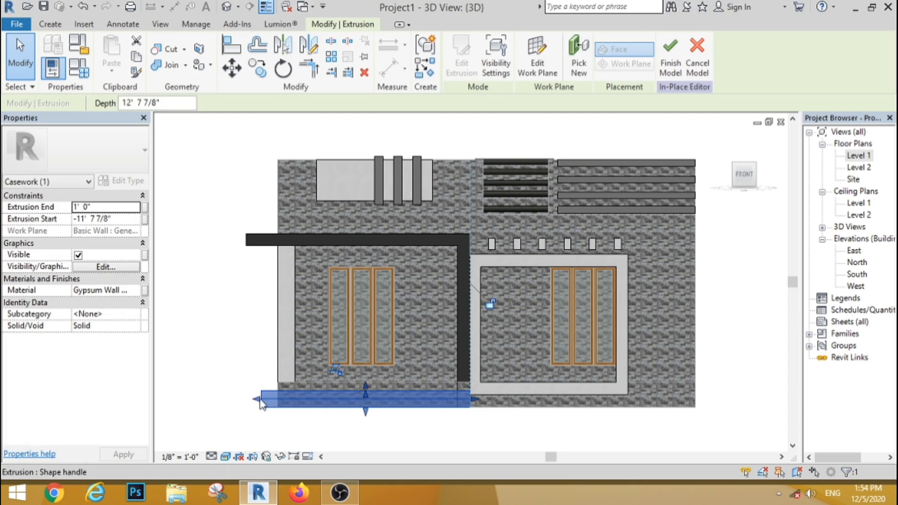
click(300, 422)
scroll(374, 259, down, 4)
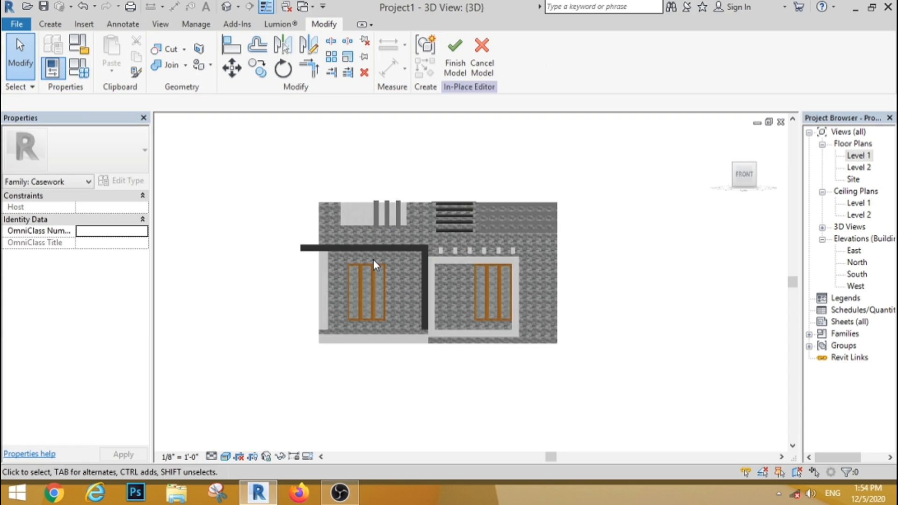
shift+middle_drag(381, 355, 459, 373)
In the Level 1 floor plan, start an extrusion and sketch a rectangle about 45' 6" by 47' 6" around the house.
double_click(863, 156)
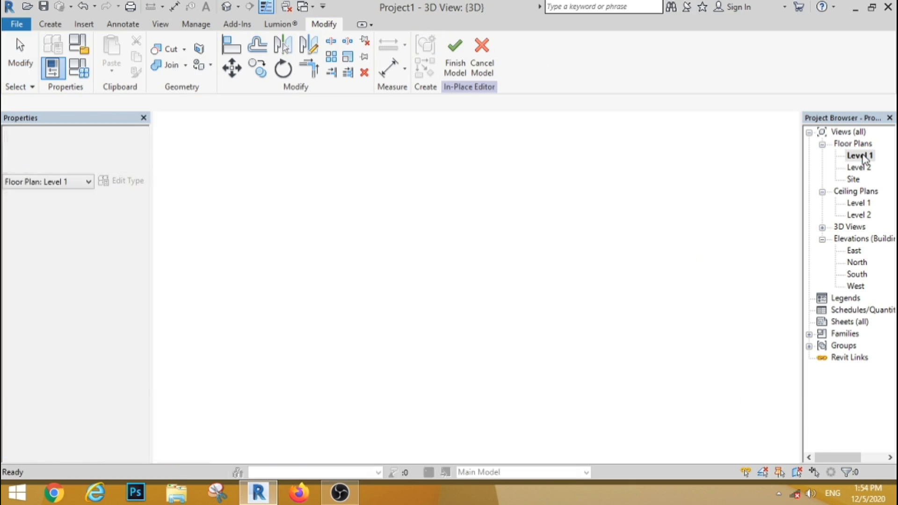
scroll(398, 340, down, 2)
click(50, 24)
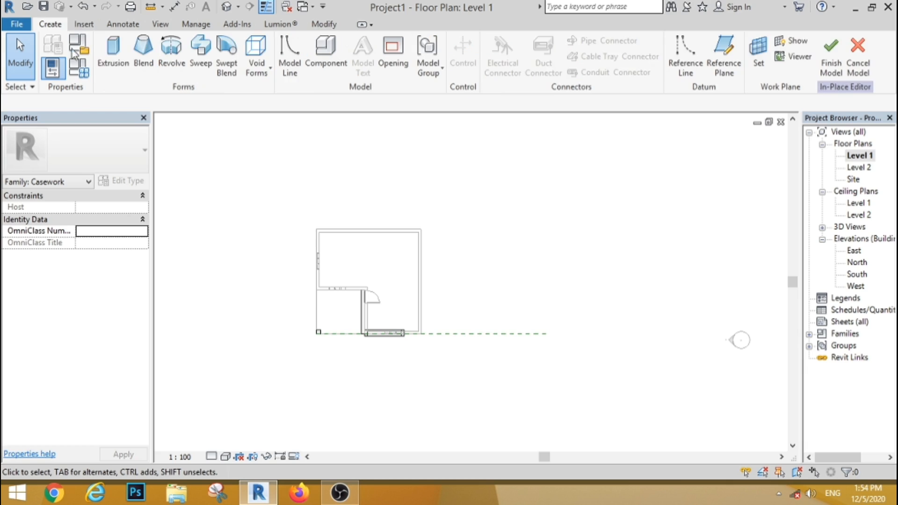
click(114, 44)
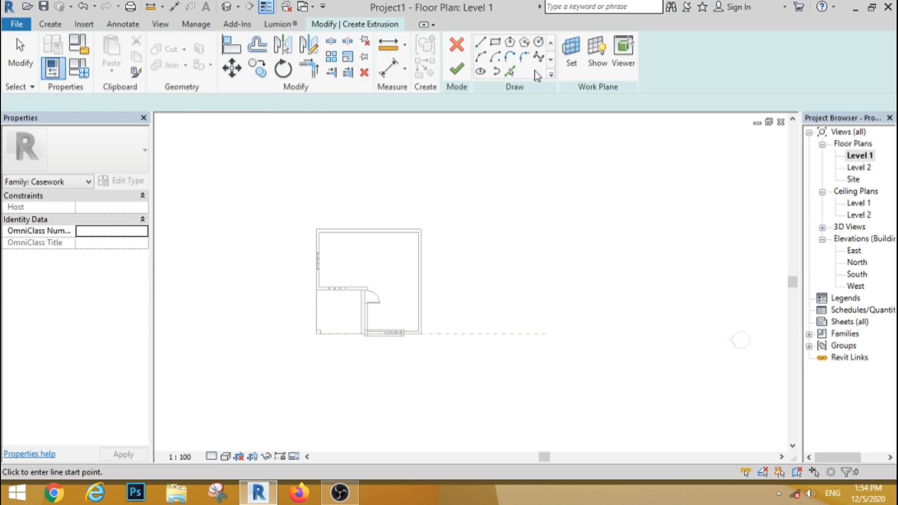
click(495, 42)
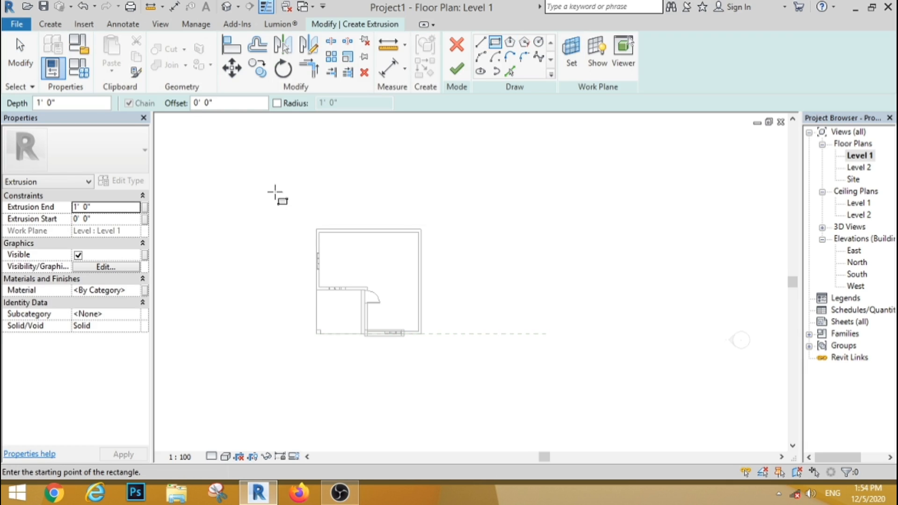
click(275, 191)
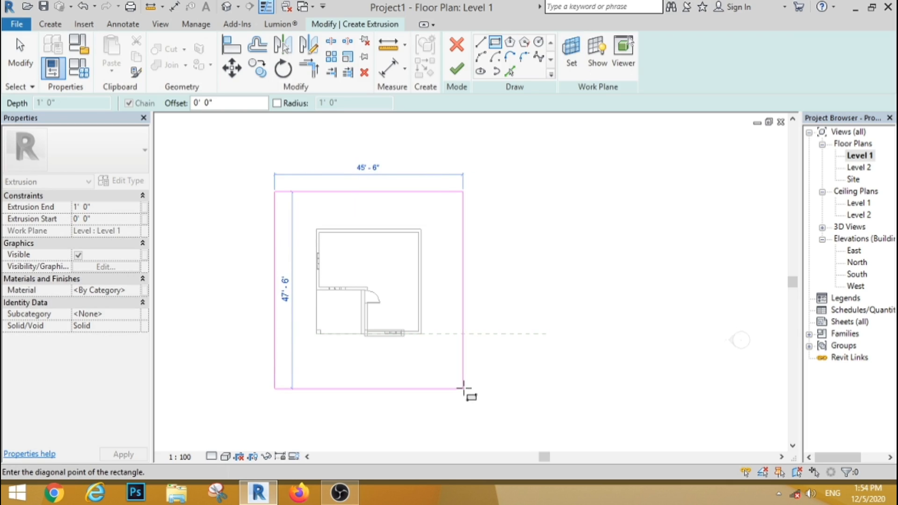
click(463, 387)
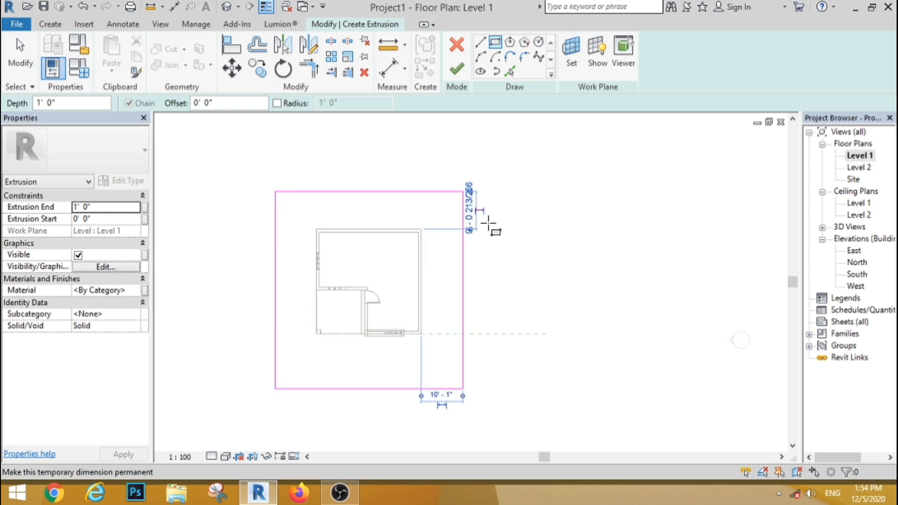
Create a new material named floor for the rectangular extrusion.
scroll(477, 220, down, 2)
click(138, 291)
click(138, 291)
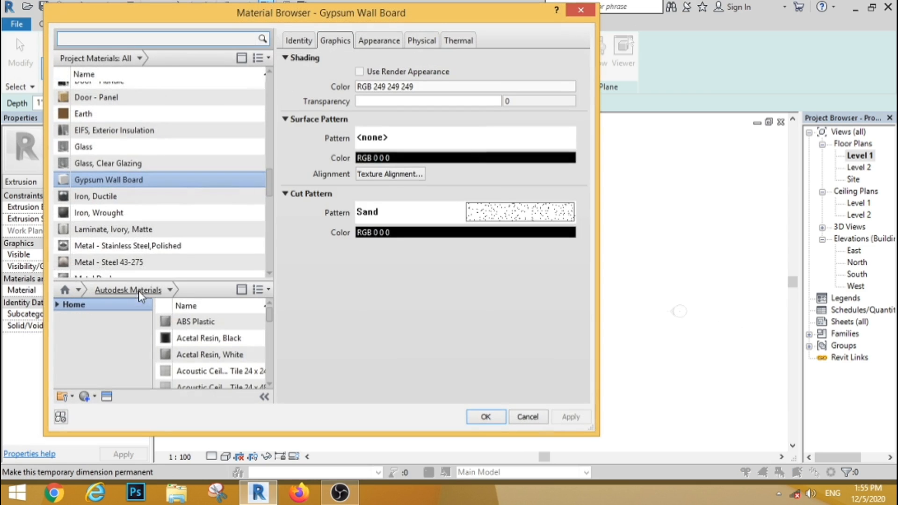
click(94, 397)
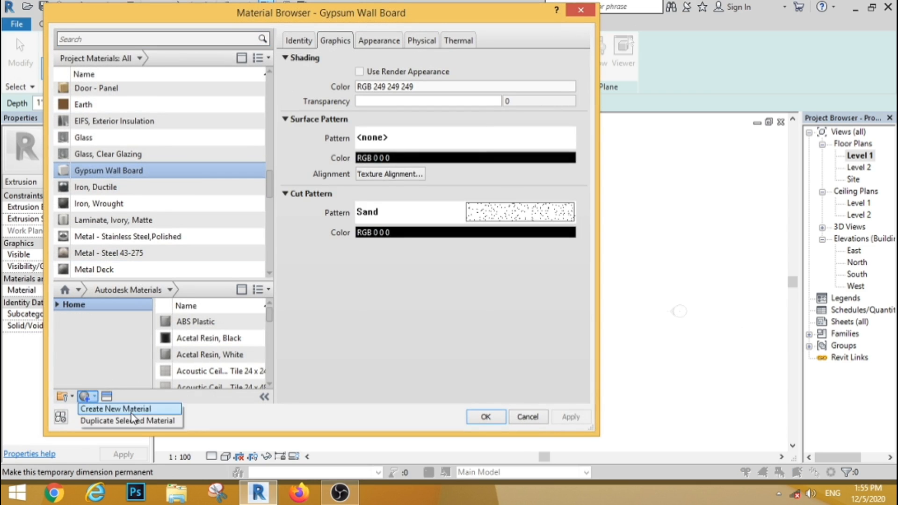
click(114, 409)
click(307, 40)
drag(429, 63, 477, 73)
text(floo)
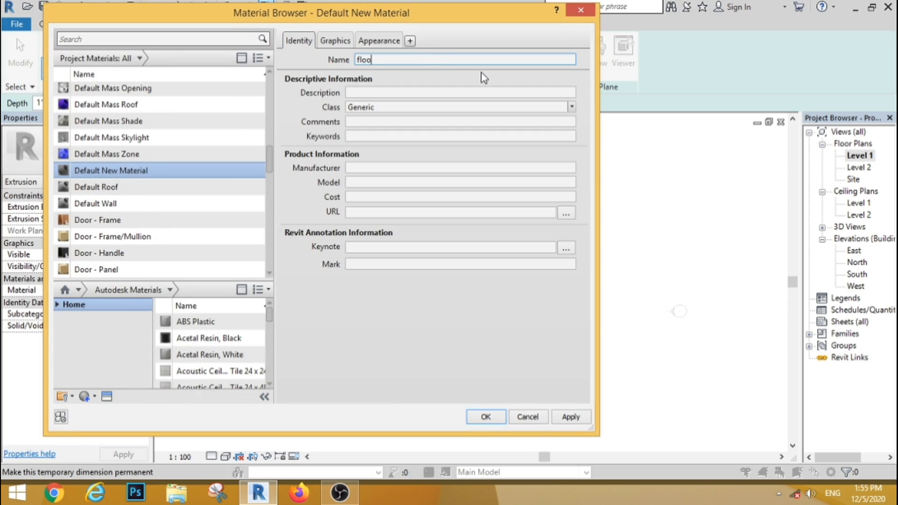
text(r)
Give the floor material's appearance the stone texture image 6100086de622894d5e19b3ddaf0c294e.jpg.
click(379, 41)
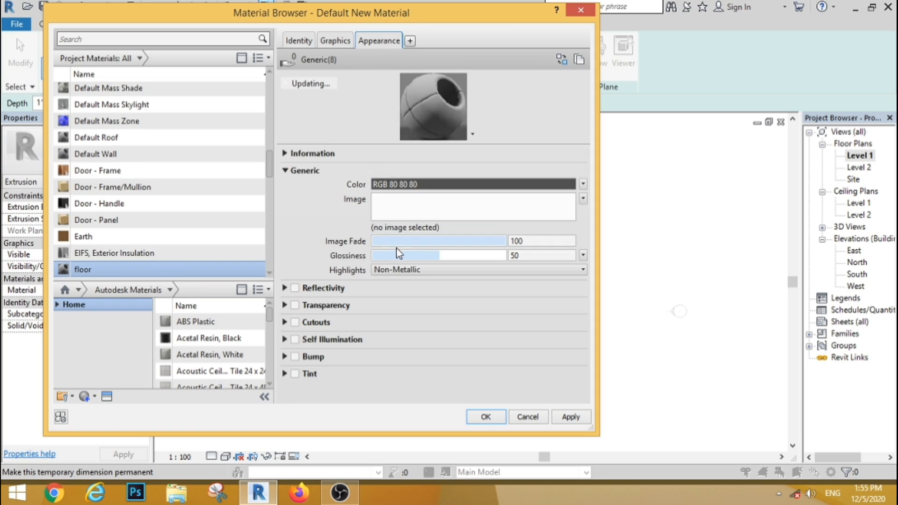
click(402, 228)
click(294, 164)
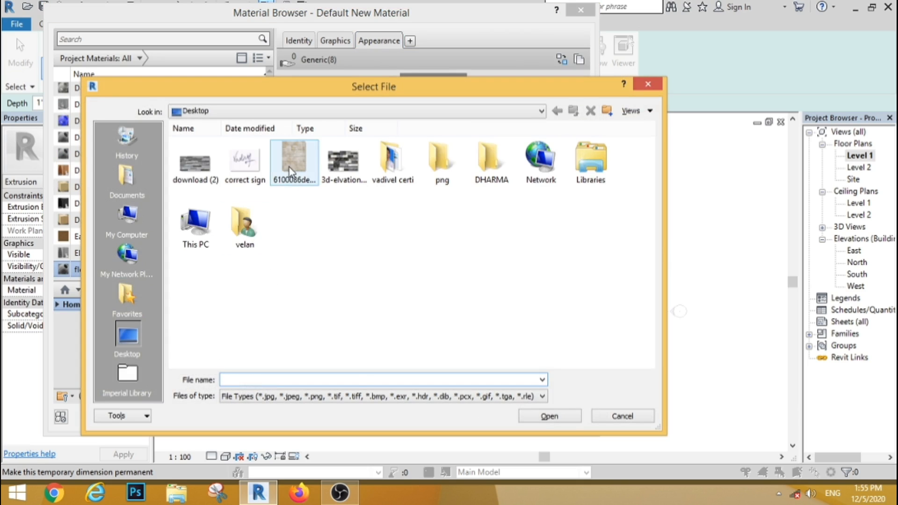
click(559, 417)
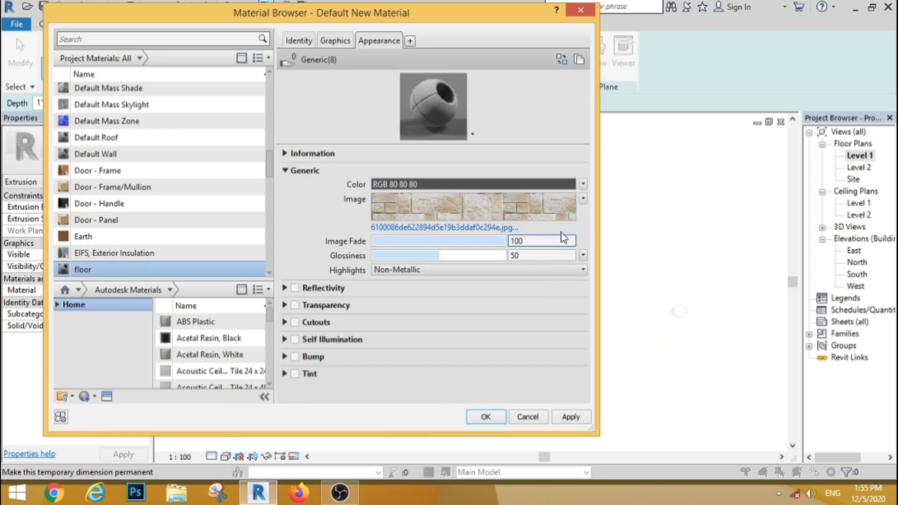
Set the stone texture's sample size to 4'-0", assign the floor material and finish the rectangular extrusion.
click(583, 200)
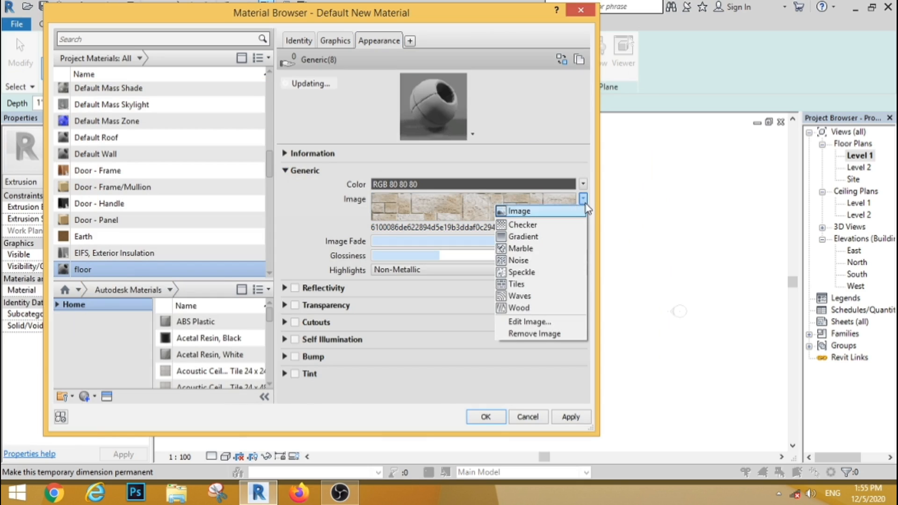
click(524, 323)
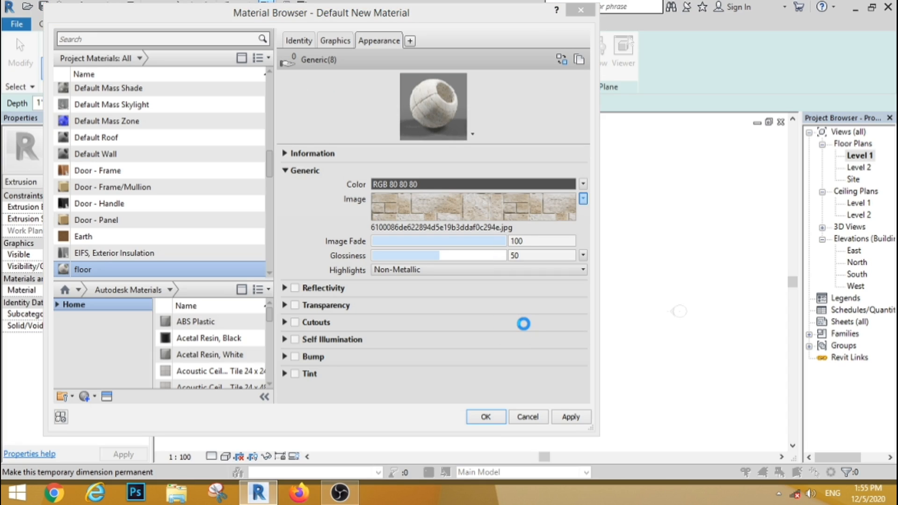
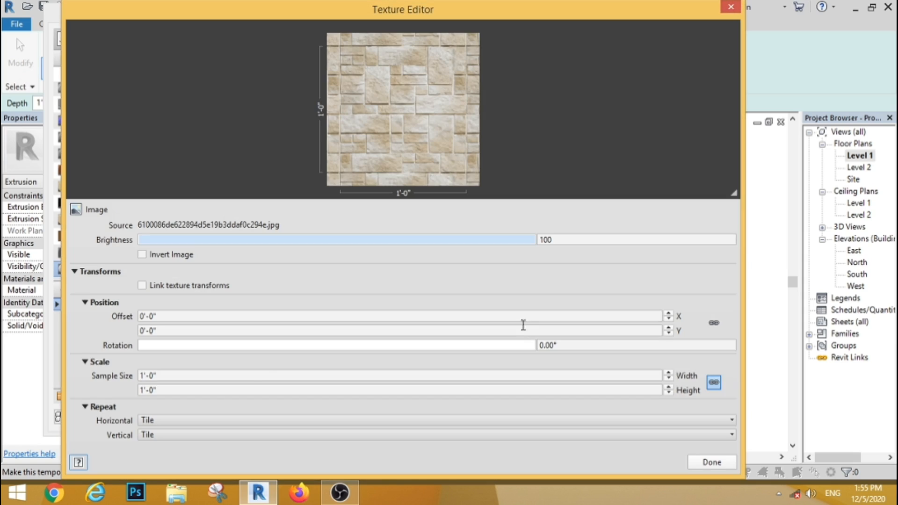
click(229, 374)
text(4')
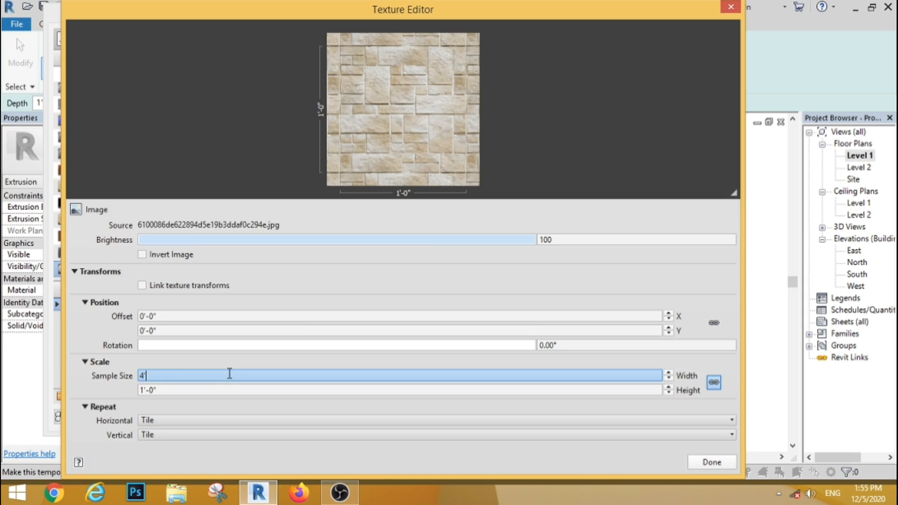
key(Return)
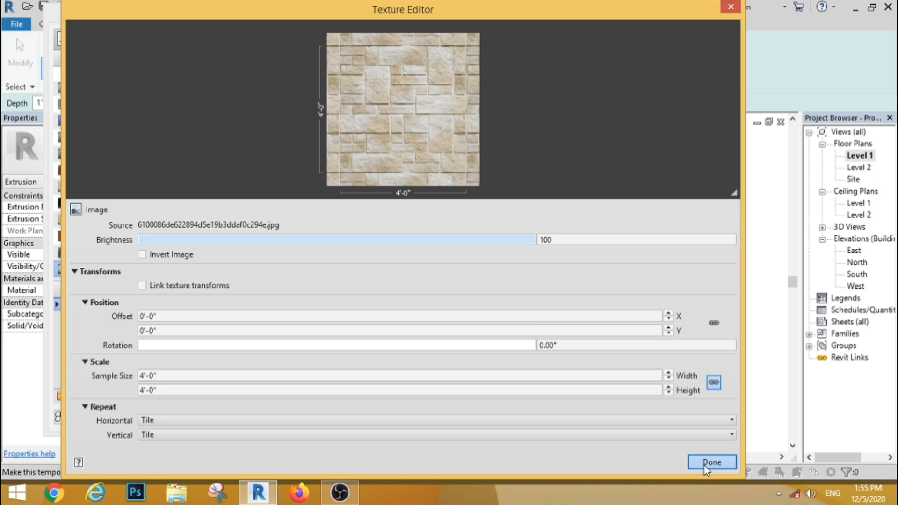
click(702, 463)
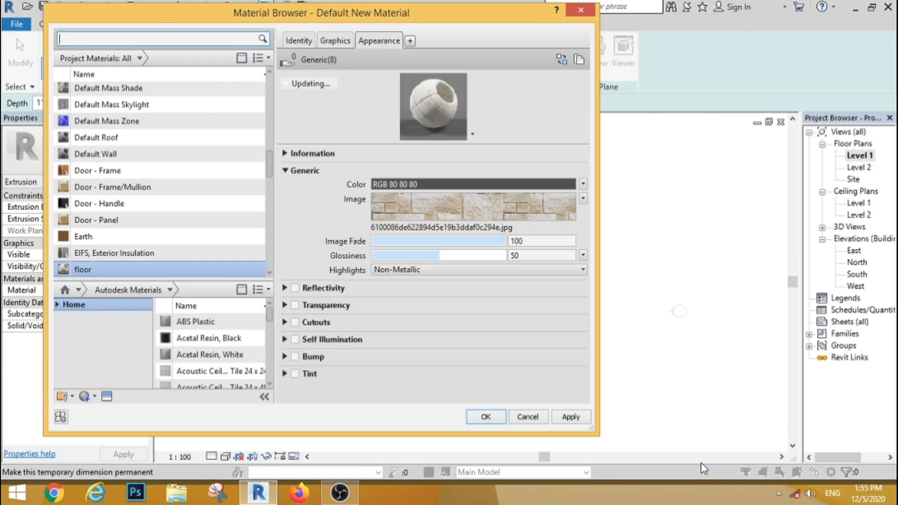
click(486, 417)
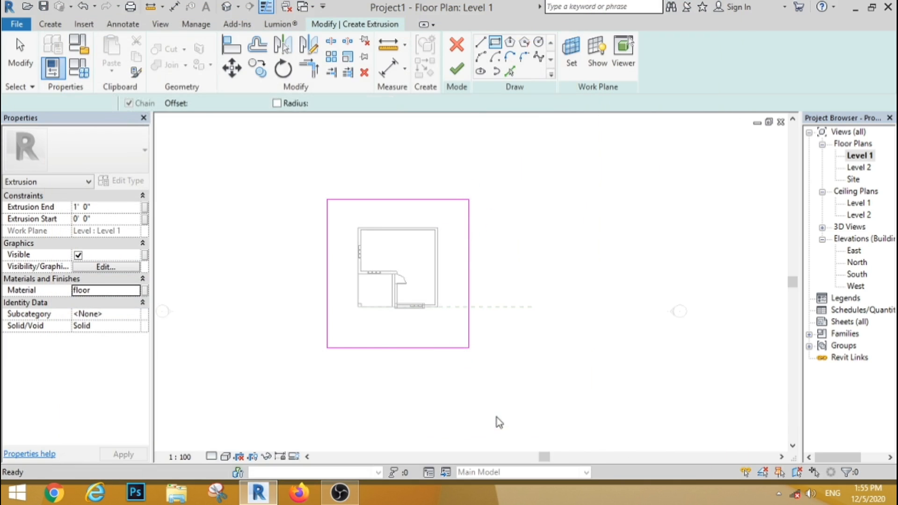
click(457, 70)
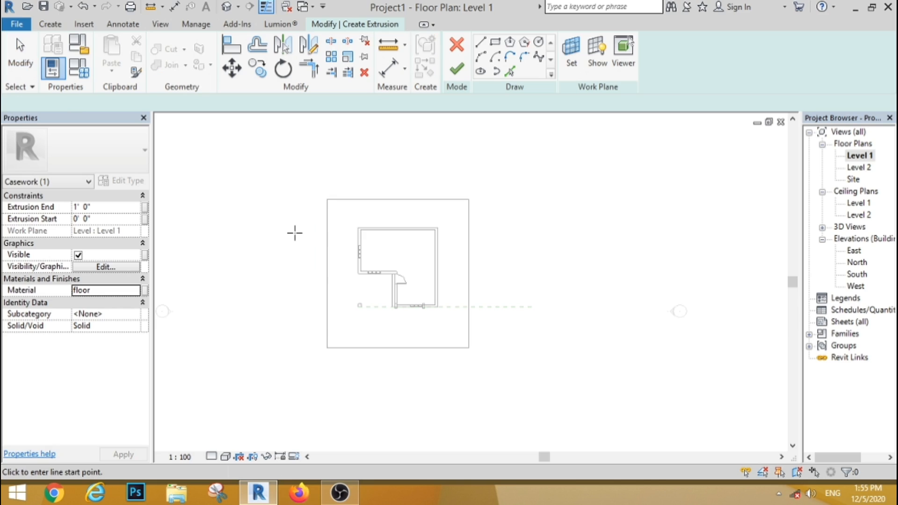
Sketch a larger T-shaped ground outline around the floor slab, with a narrower section projecting in front of the house.
scroll(313, 160, down, 1)
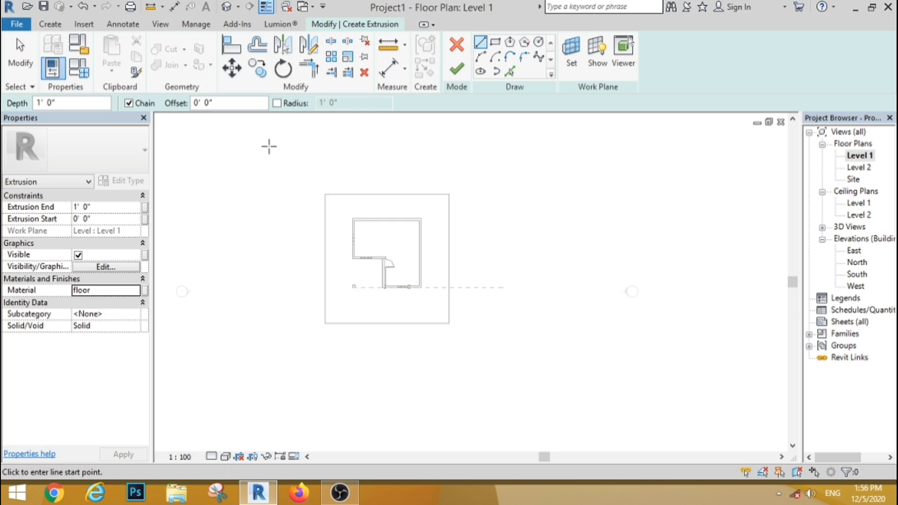
click(260, 145)
click(535, 145)
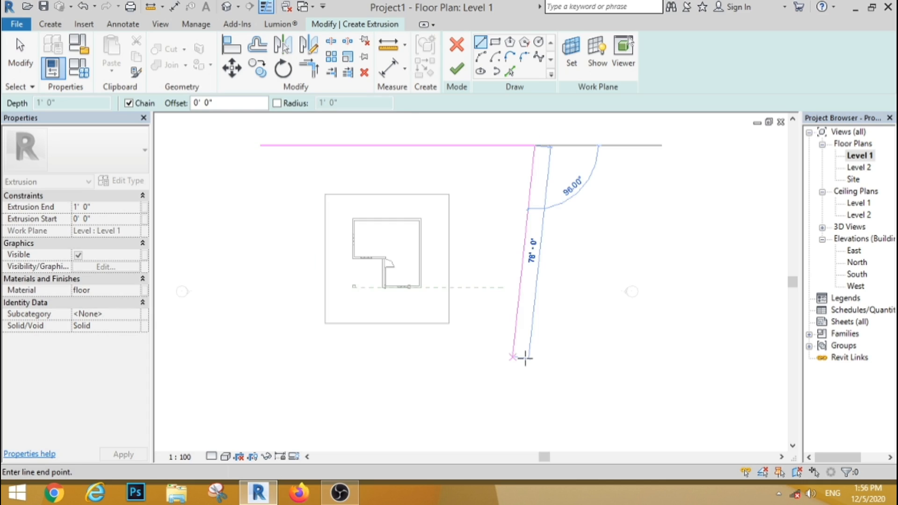
click(535, 361)
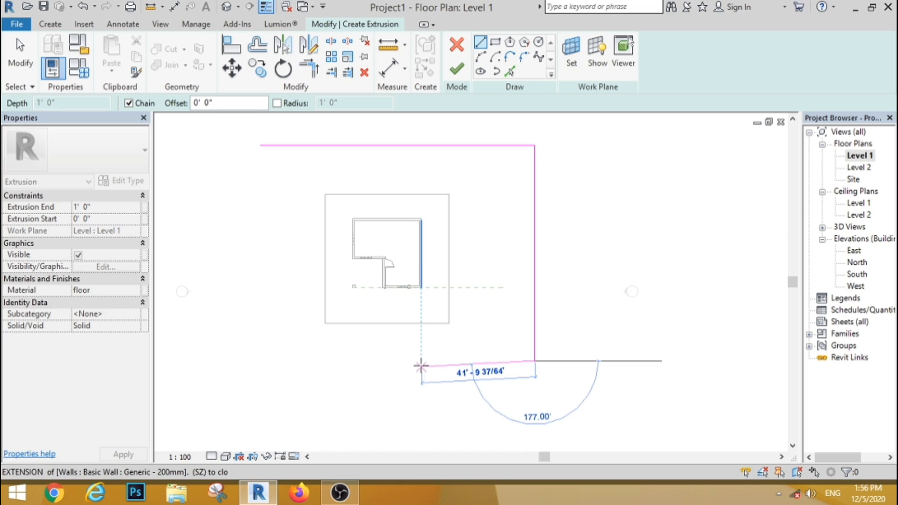
click(420, 361)
scroll(434, 283, down, 2)
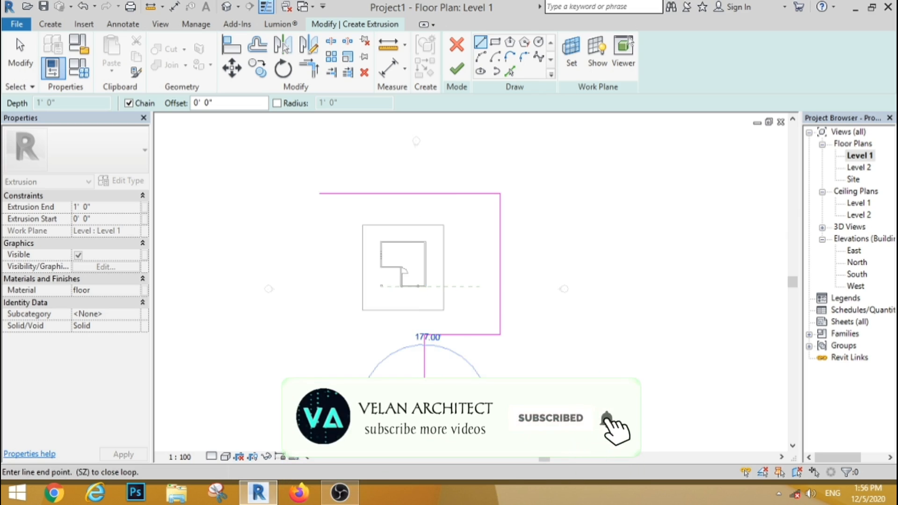
click(347, 408)
click(346, 336)
click(296, 337)
click(296, 193)
key(Escape)
key(Escape)
Trim the open back corner of the T-shaped outline so the sketch forms a closed loop.
key(t)
key(r)
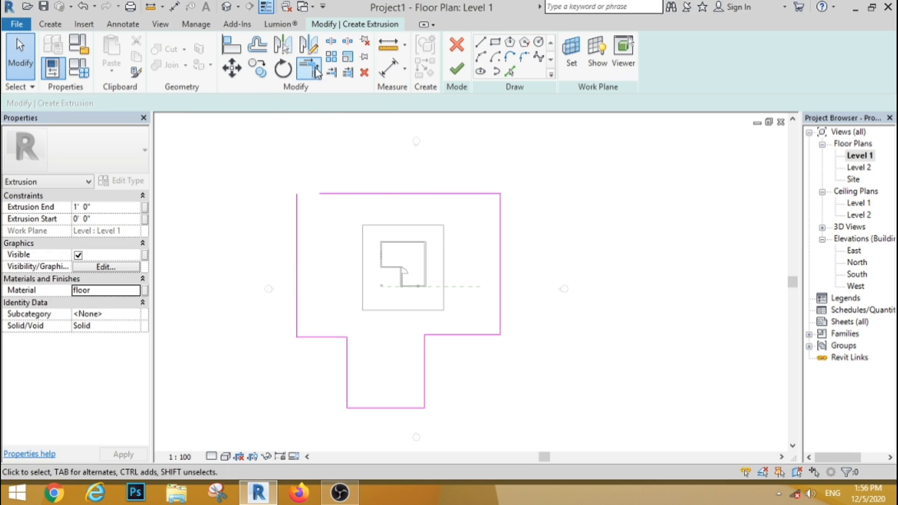
click(357, 195)
click(297, 214)
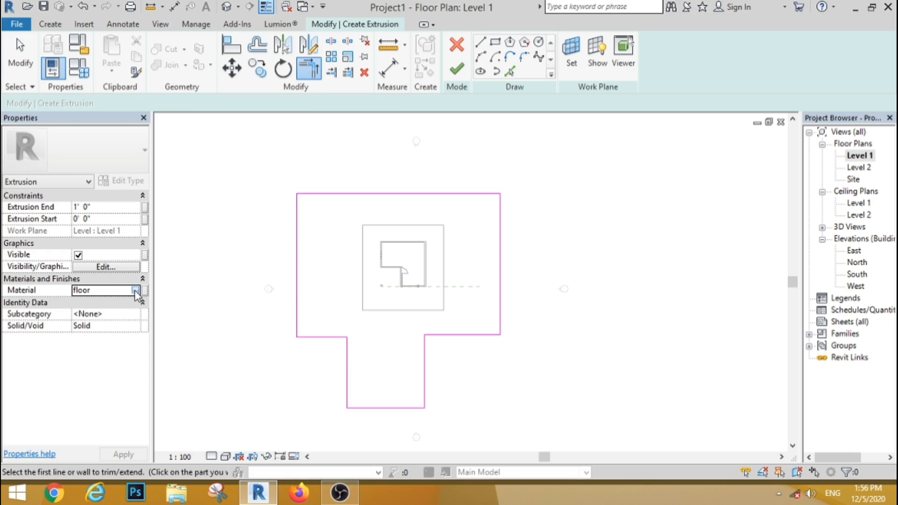
Create a new material named grass for the T-shaped ground extrusion.
click(135, 290)
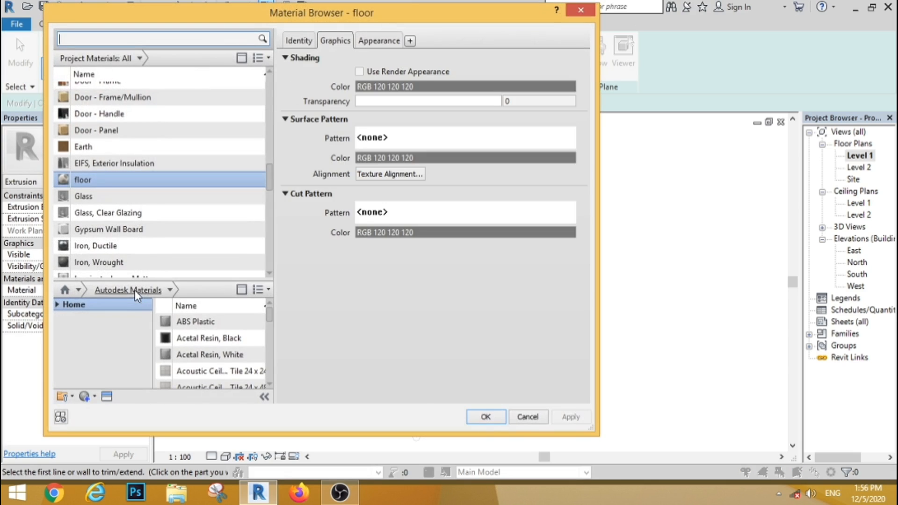
click(93, 396)
click(97, 414)
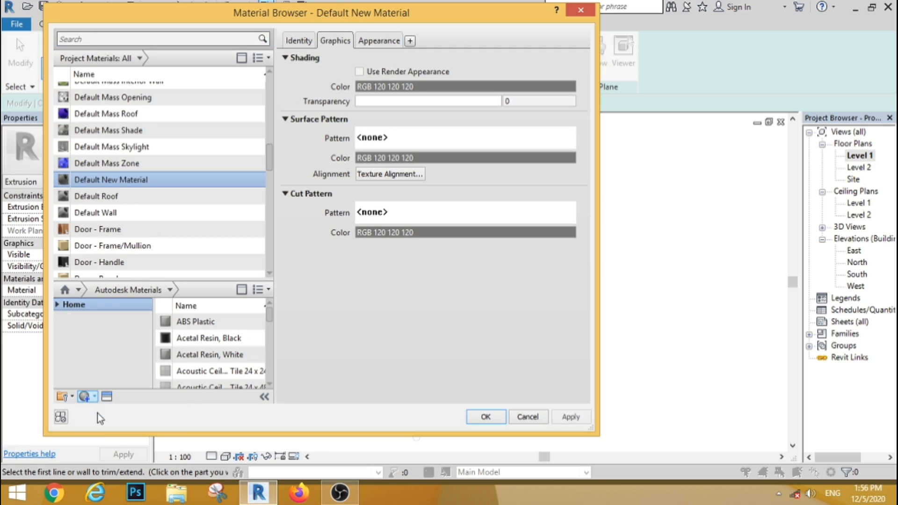
click(309, 41)
click(396, 59)
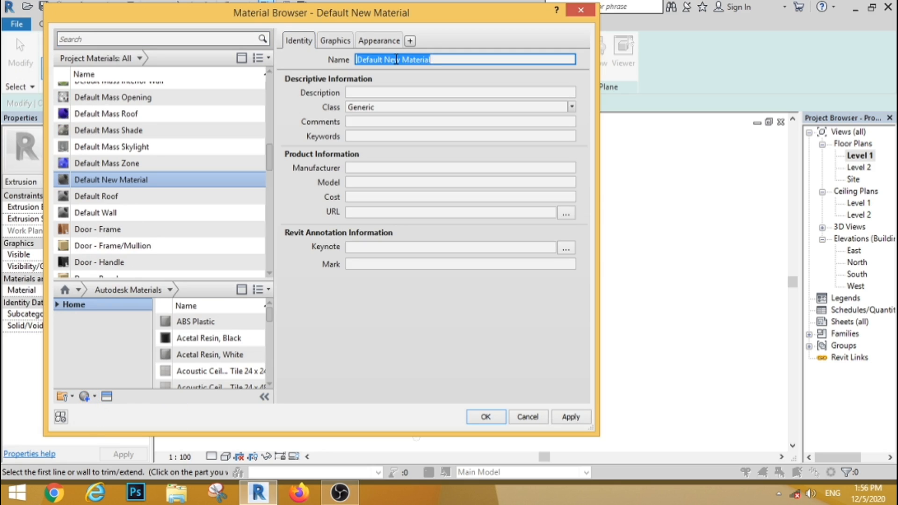
text(grass)
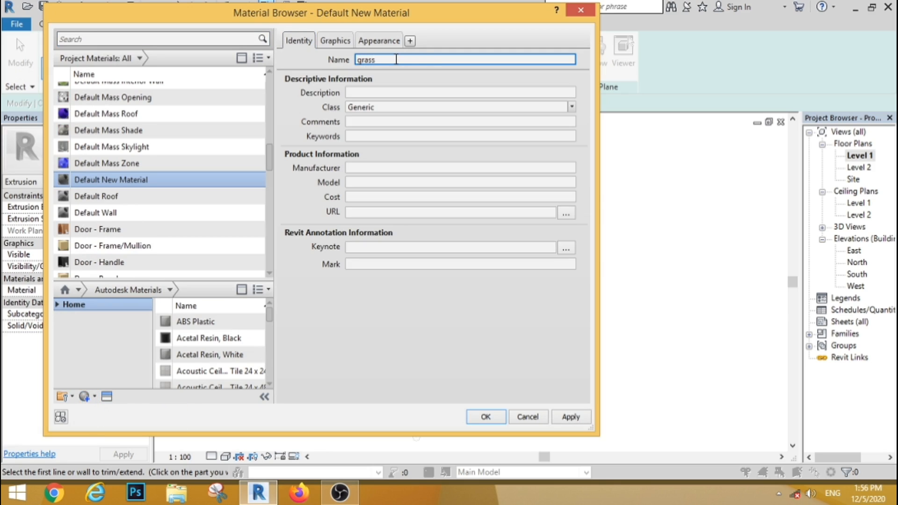
Search the materials for grass, assign the new grass material to the T-shaped ground and finish the extrusion.
click(378, 41)
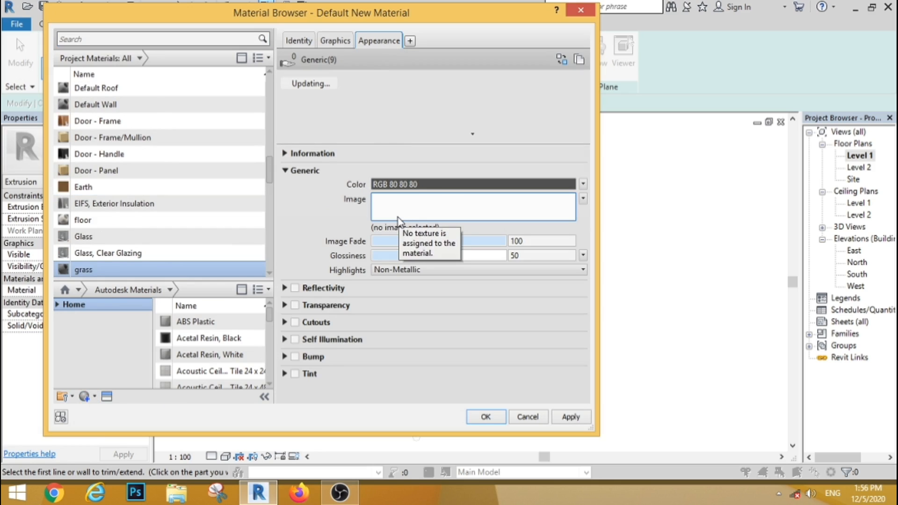
click(103, 38)
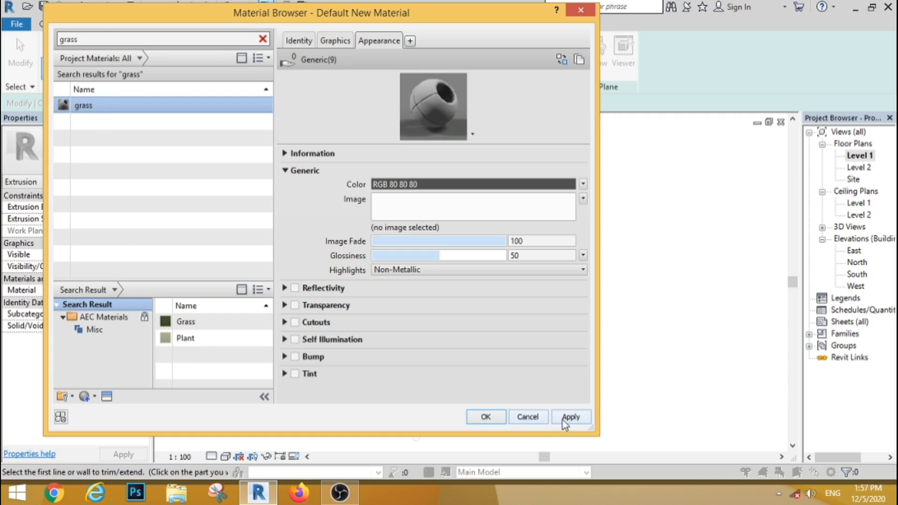
click(479, 416)
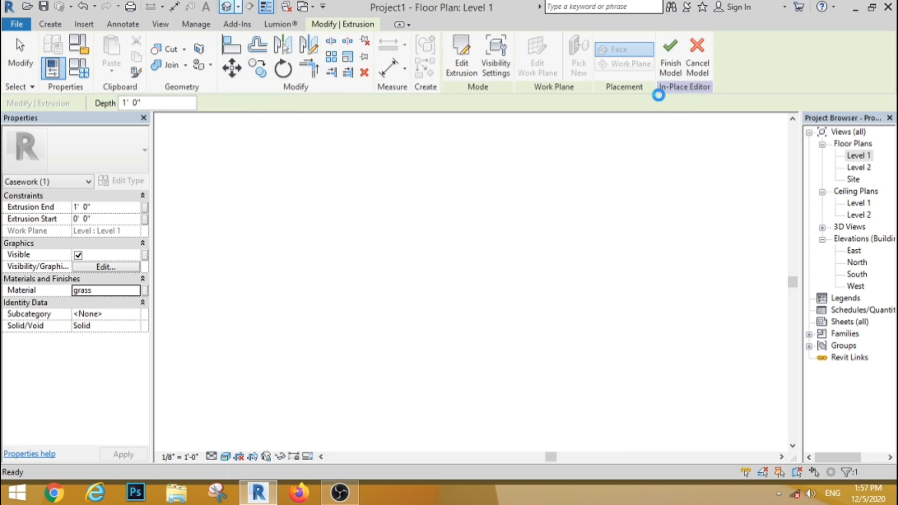
In the South elevation, lower the grass ground extrusion to the base of the porch steps, ending at -1' 6" and starting at about -2' 3".
scroll(573, 211, down, 2)
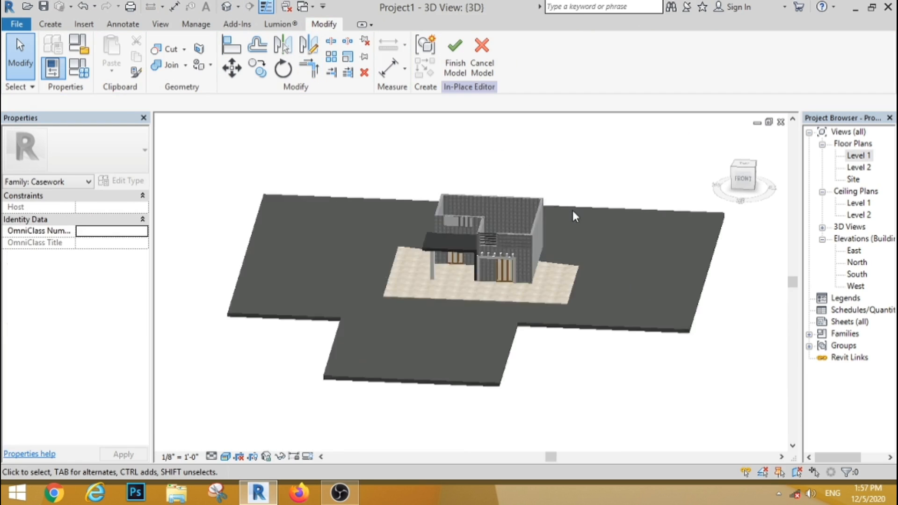
scroll(572, 211, down, 1)
double_click(854, 274)
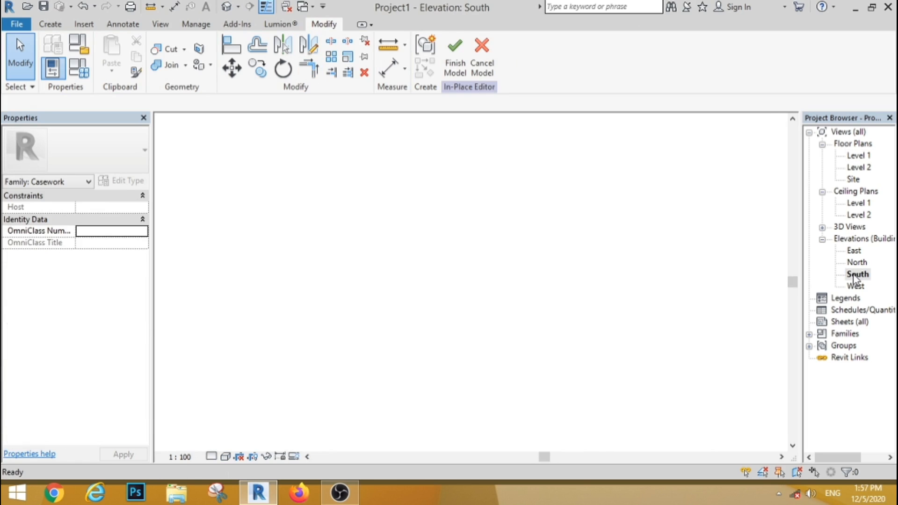
scroll(360, 305, down, 2)
scroll(229, 297, up, 1)
click(229, 293)
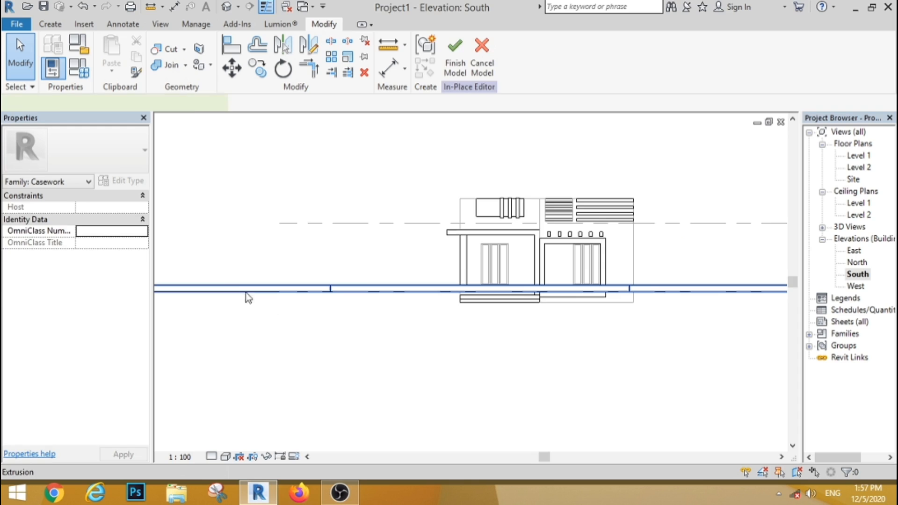
scroll(538, 332, up, 2)
mouse_move(518, 281)
mouse_down()
mouse_move(517, 311)
mouse_move(521, 286)
mouse_move(520, 296)
mouse_up()
drag(518, 256, 504, 301)
click(505, 307)
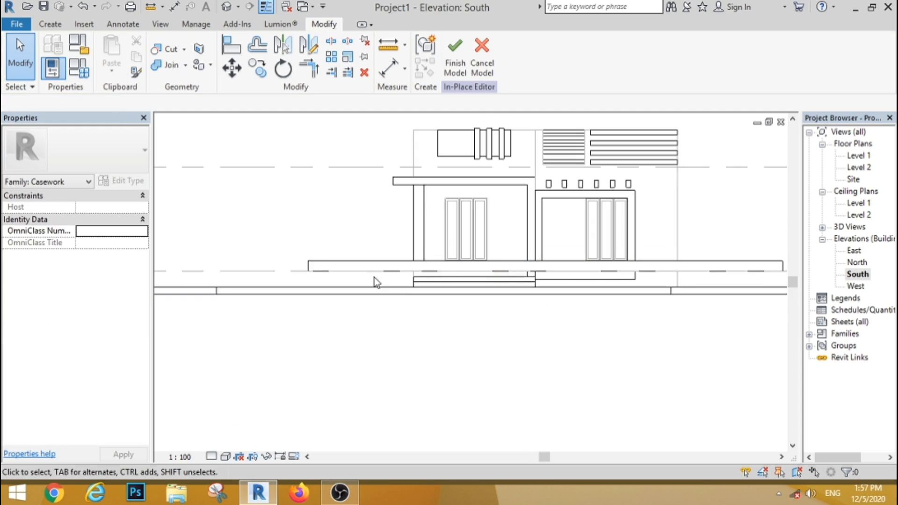
Lower the bottom and top faces of the stone floor extrusion around the house to match the grass slab's level.
click(357, 265)
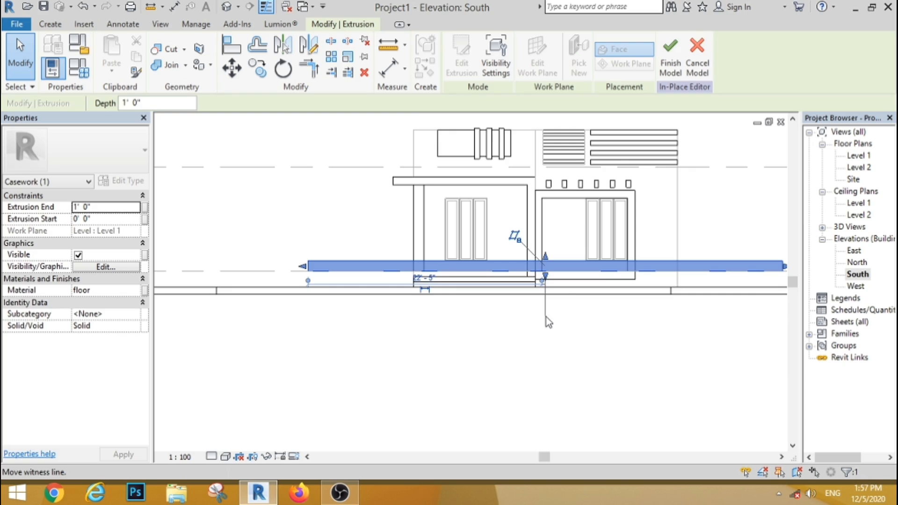
click(546, 316)
scroll(520, 255, up, 3)
click(521, 260)
drag(526, 257, 527, 300)
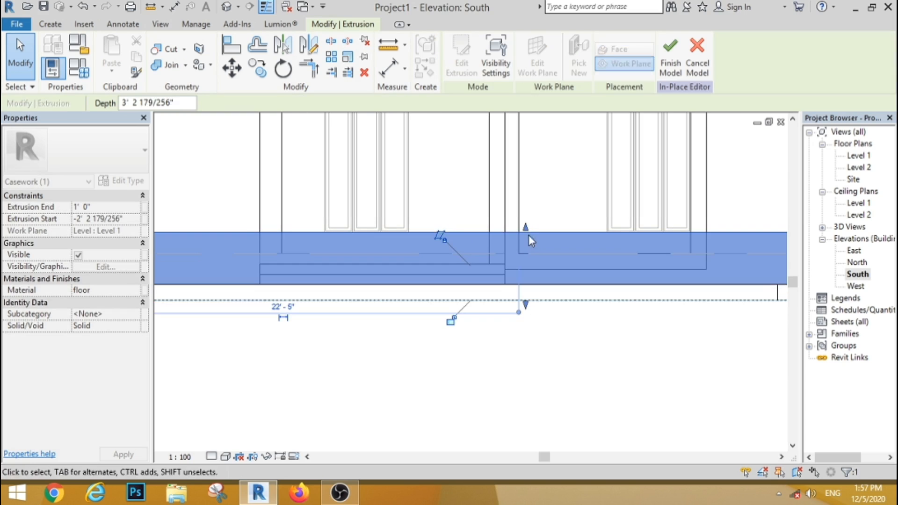
drag(526, 227, 529, 284)
click(489, 365)
scroll(478, 323, down, 4)
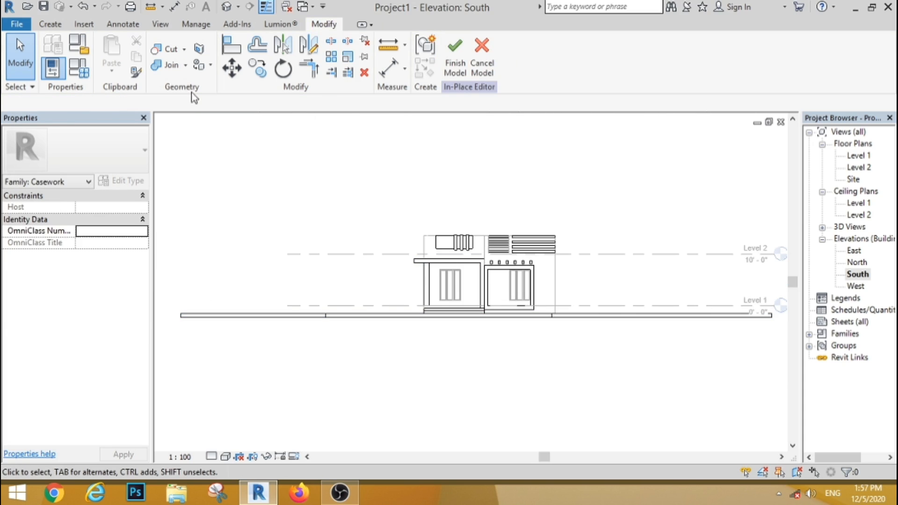
In the 3D view, apply the library's Grass material to the grass ground slab's material, replacing the existing appearance.
click(226, 7)
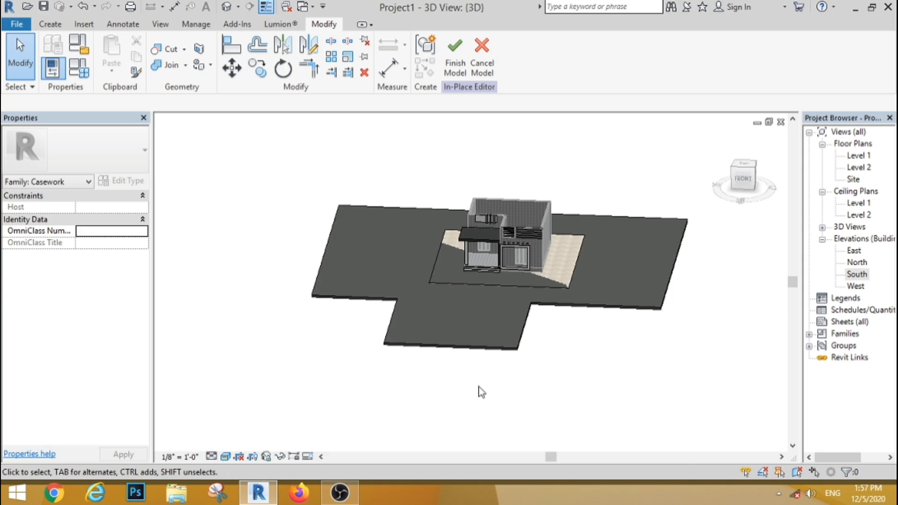
shift+middle_drag(578, 382, 594, 371)
click(535, 333)
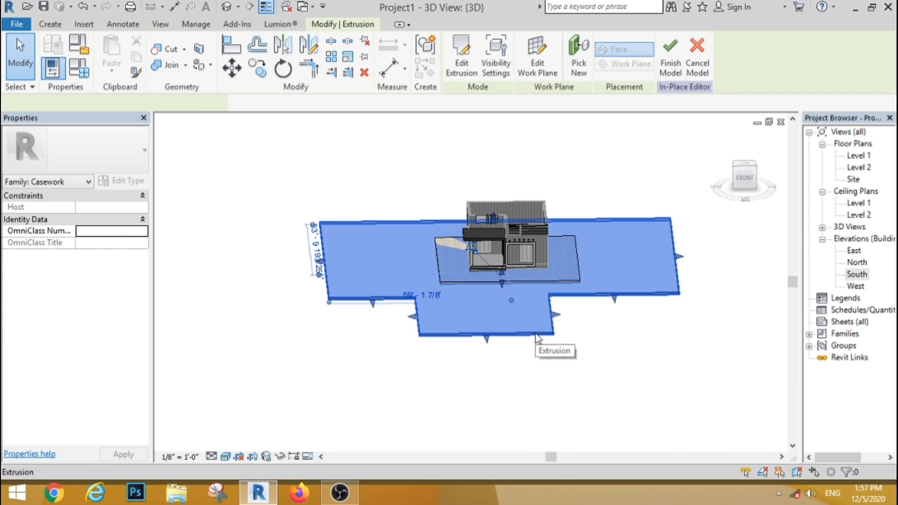
click(144, 290)
click(74, 41)
text(grass)
click(84, 108)
click(251, 322)
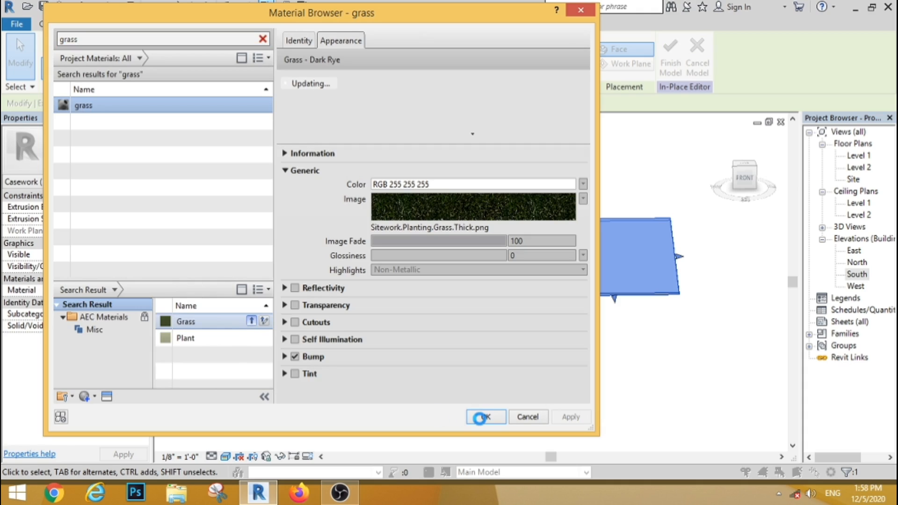
click(480, 417)
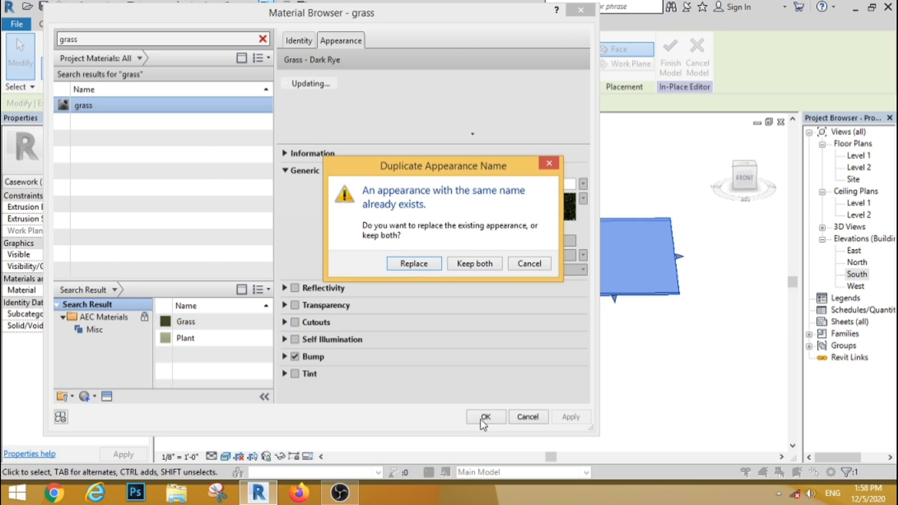
click(410, 265)
click(562, 421)
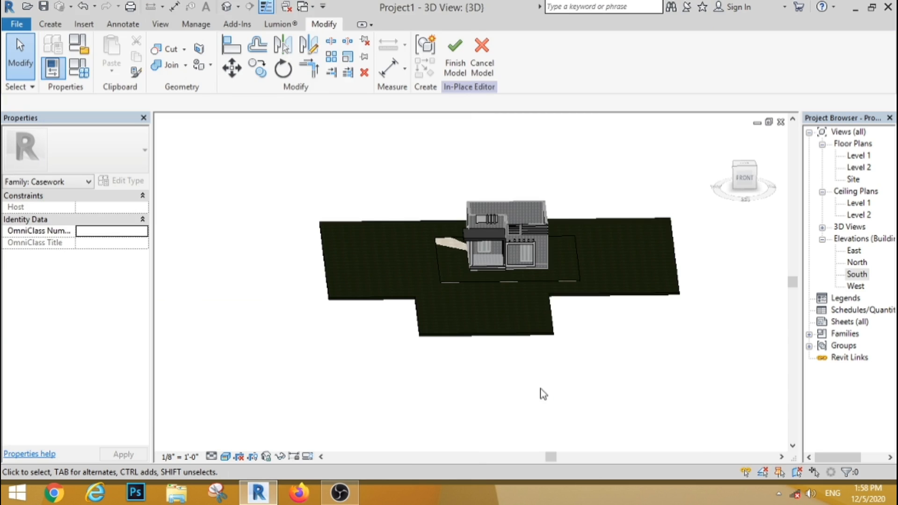
From the front 3D view, lower the grass slab's top face slightly below the stone floor's surface and finish the in-place model.
scroll(502, 288, up, 5)
click(742, 179)
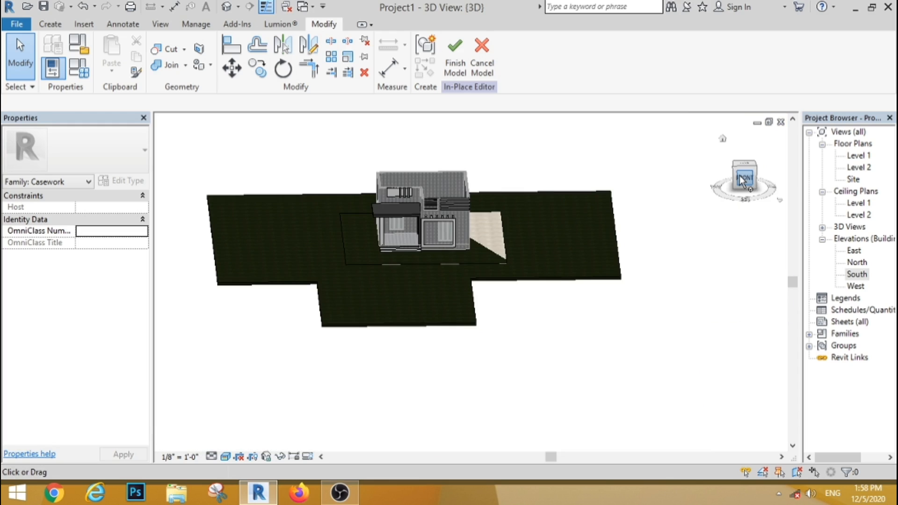
click(525, 303)
scroll(420, 312, up, 3)
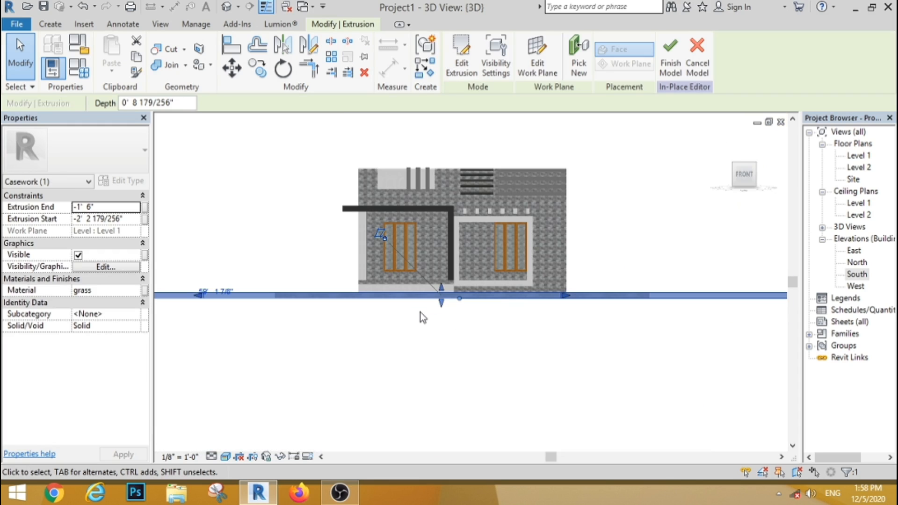
scroll(421, 317, up, 3)
drag(465, 282, 465, 288)
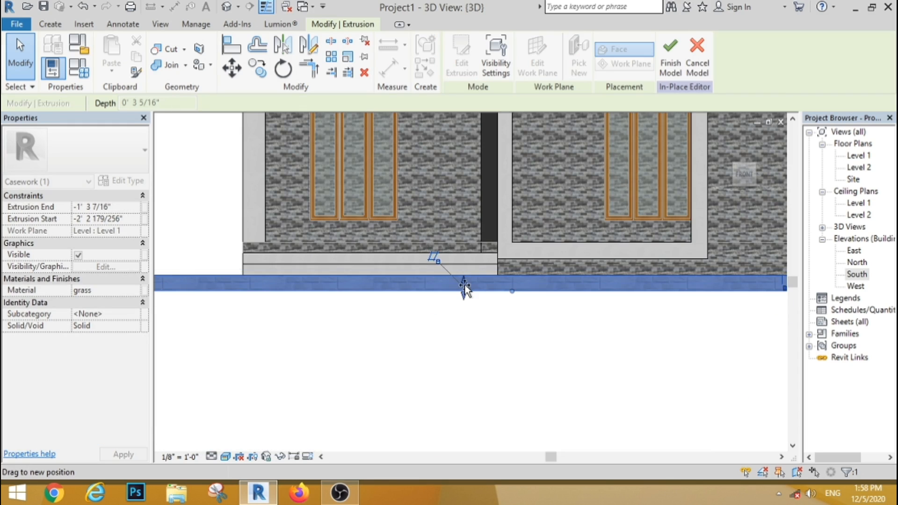
scroll(369, 281, down, 3)
click(357, 352)
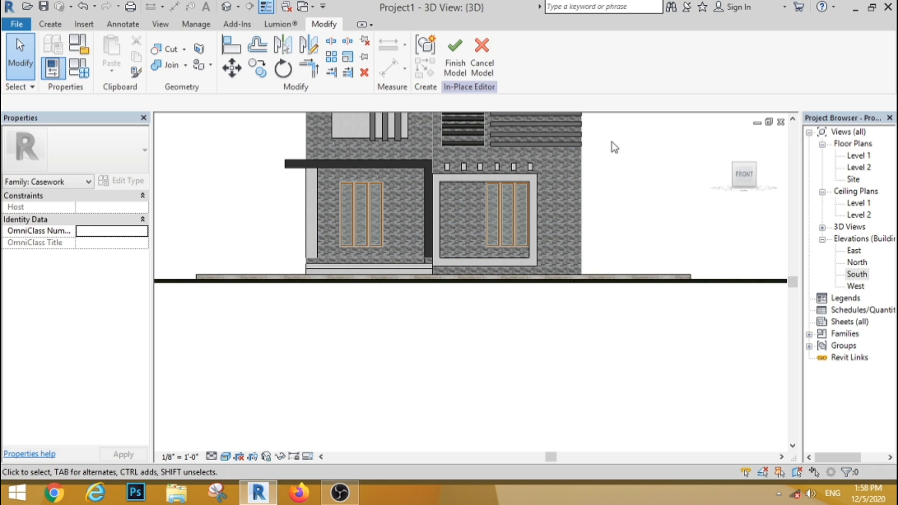
right_click(602, 180)
click(454, 55)
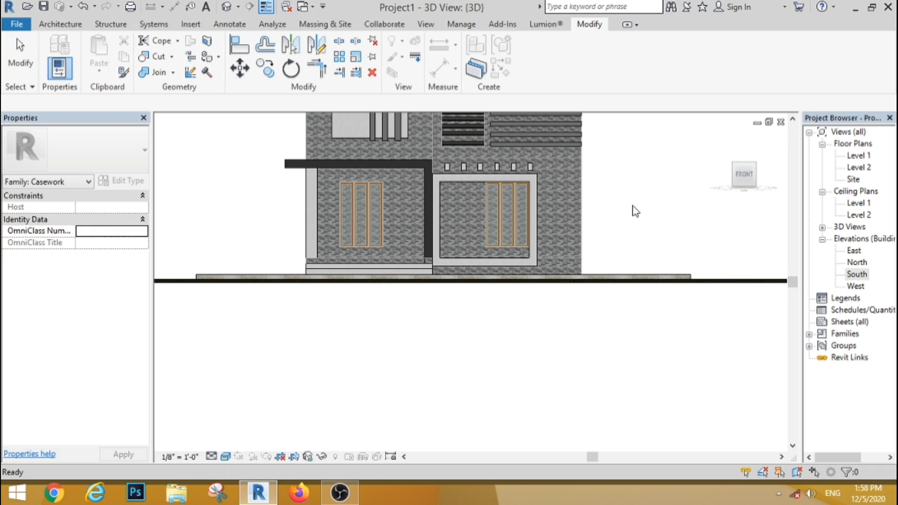
Load the Lighting-Wall_Sconce family and place three sconces on the front walls, beside the porch window and at the far end past the framed window.
right_click(745, 176)
click(747, 175)
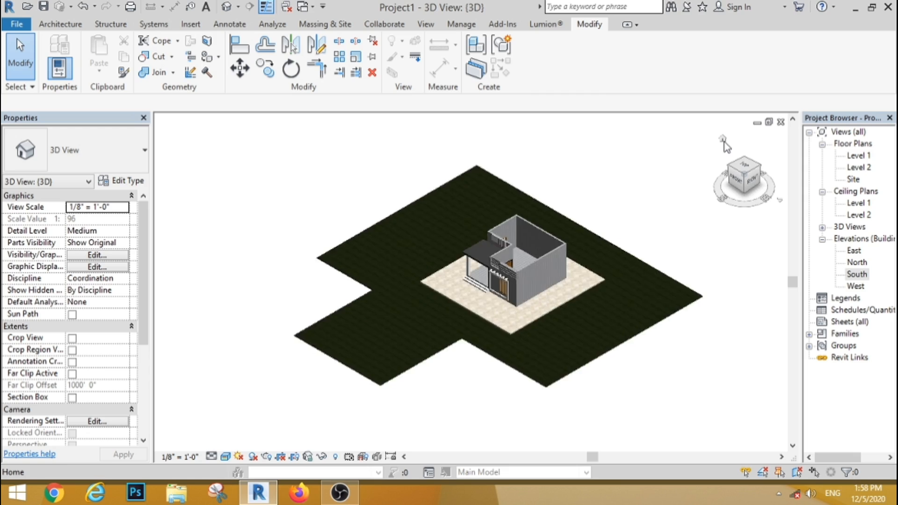
shift+middle_drag(271, 279, 440, 190)
scroll(468, 299, up, 3)
scroll(369, 270, down, 1)
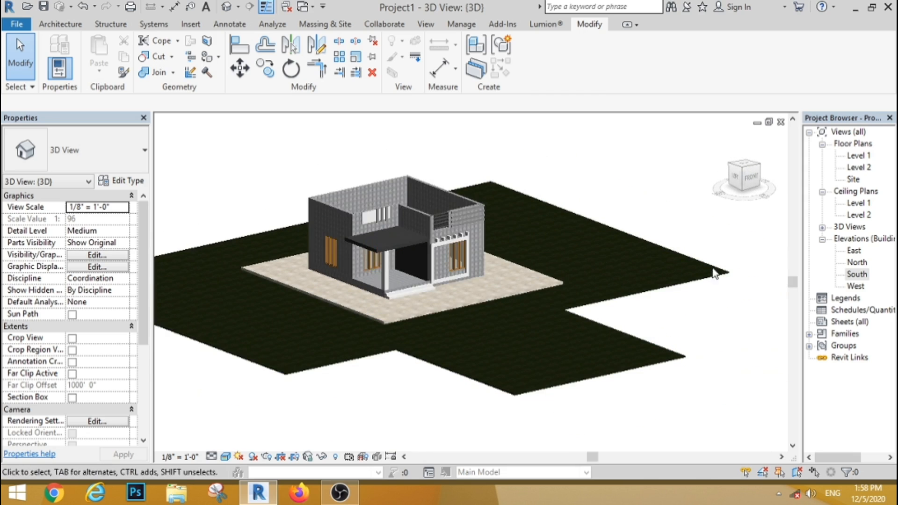
click(749, 178)
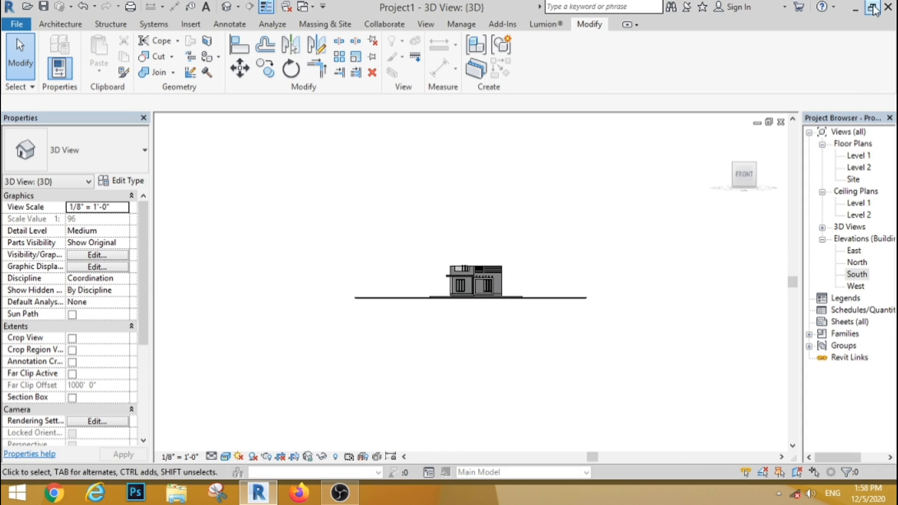
click(872, 7)
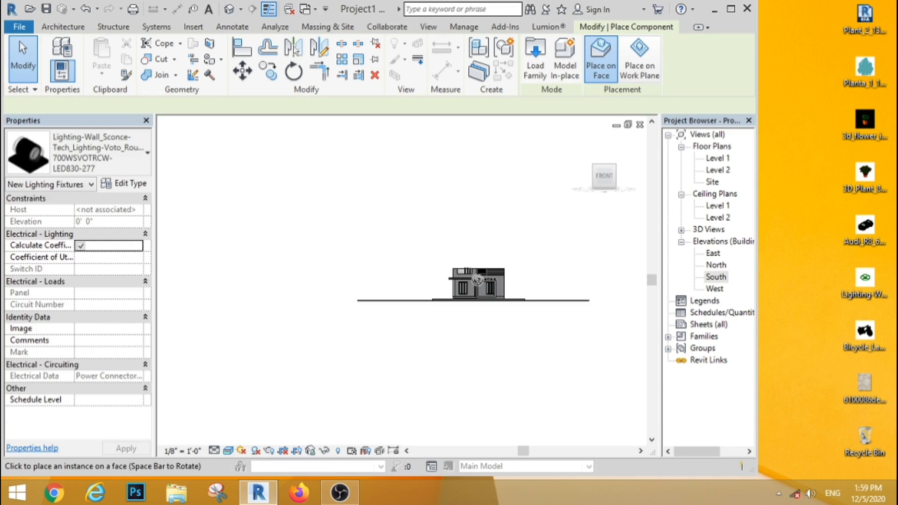
scroll(500, 286, up, 5)
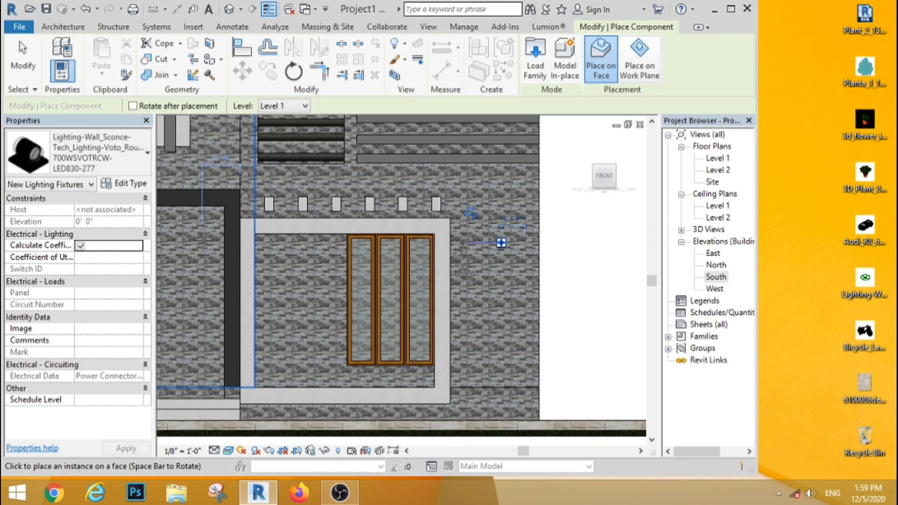
scroll(203, 240, down, 5)
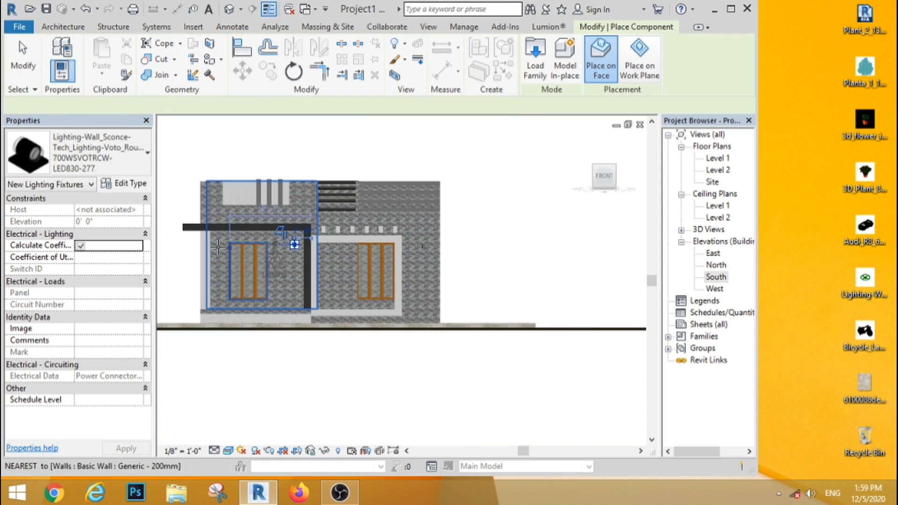
click(19, 62)
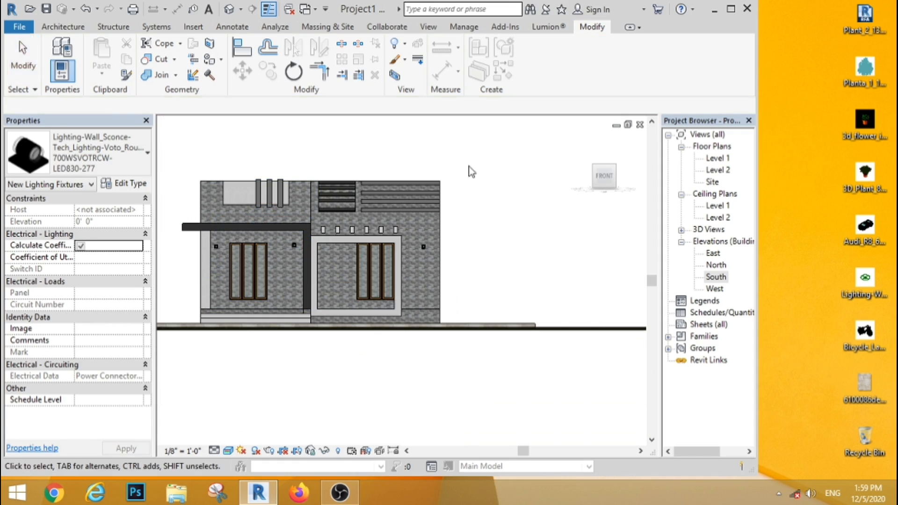
In the left 3D view, place wall sconces on both sides of the side window and one on the porch's side wall.
click(584, 141)
click(595, 181)
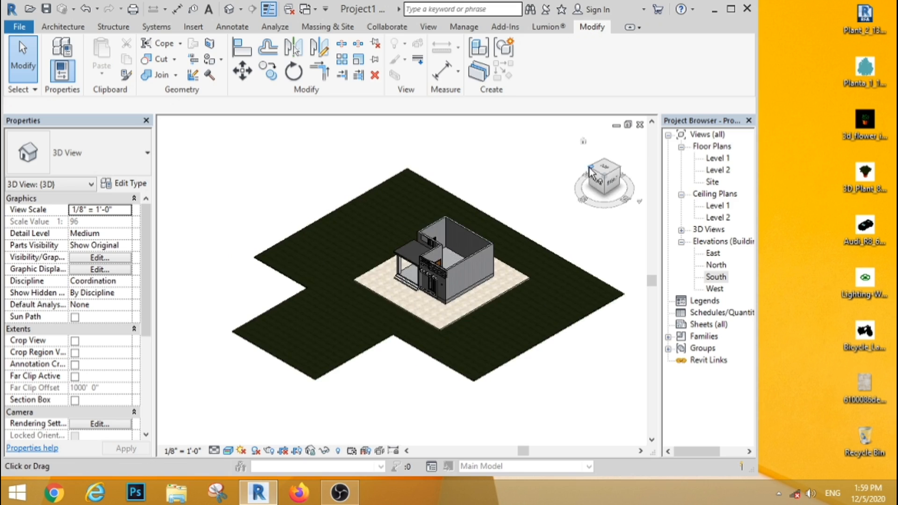
click(597, 182)
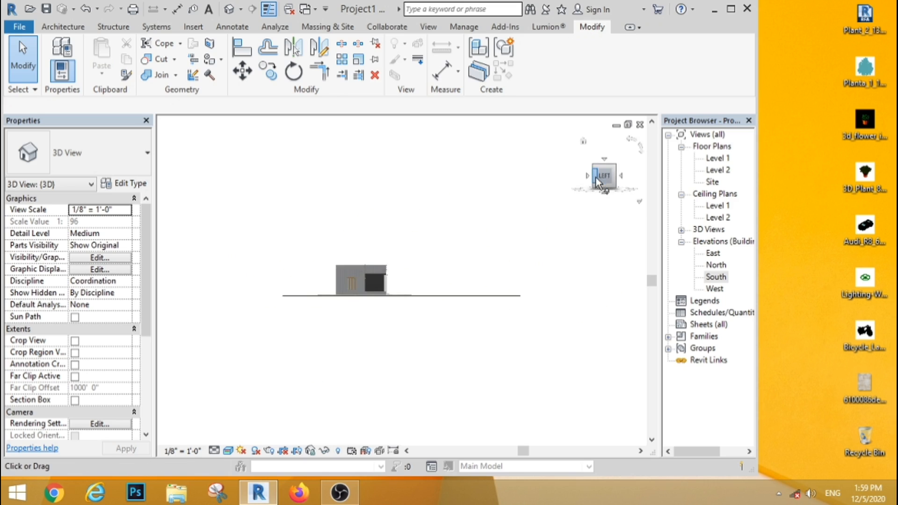
click(63, 27)
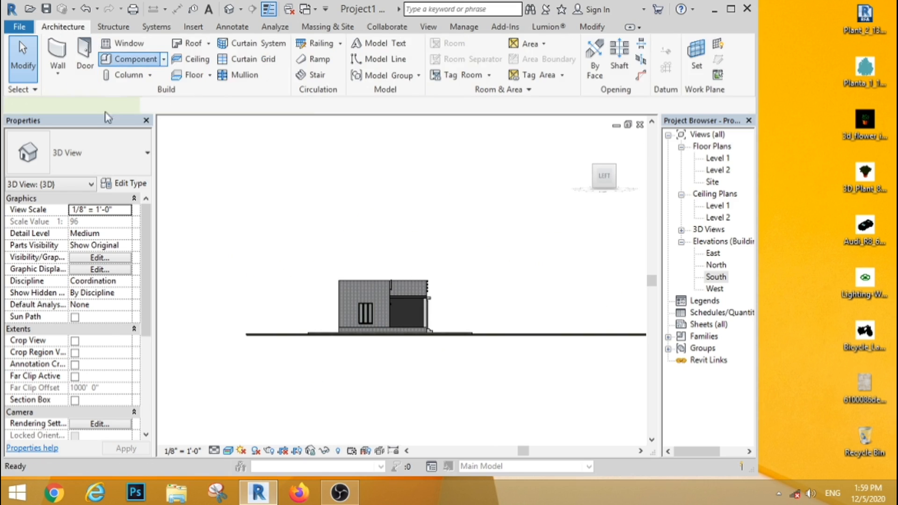
click(125, 58)
scroll(333, 297, up, 3)
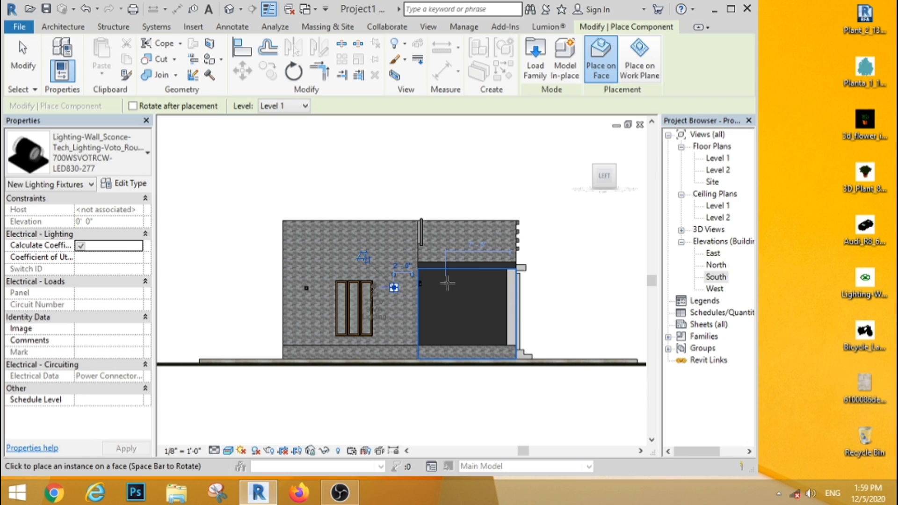
click(482, 285)
click(23, 60)
Place a camera in the Level 1 floor plan at the ground's front-left area, aimed diagonally across the house.
click(717, 158)
double_click(714, 159)
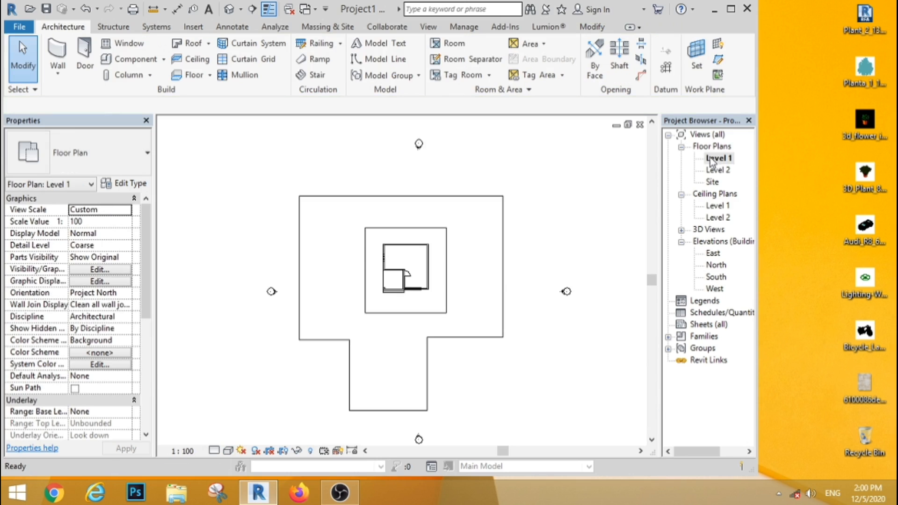
click(241, 10)
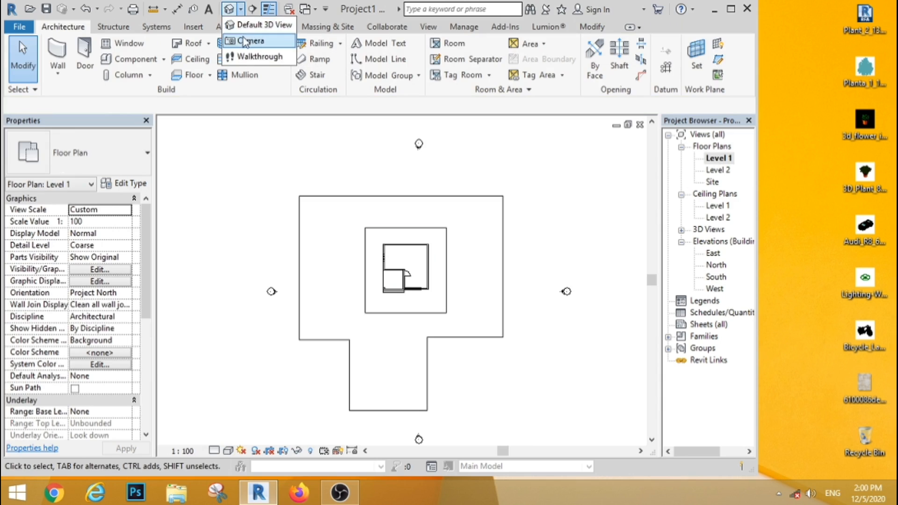
click(255, 36)
click(341, 388)
click(446, 216)
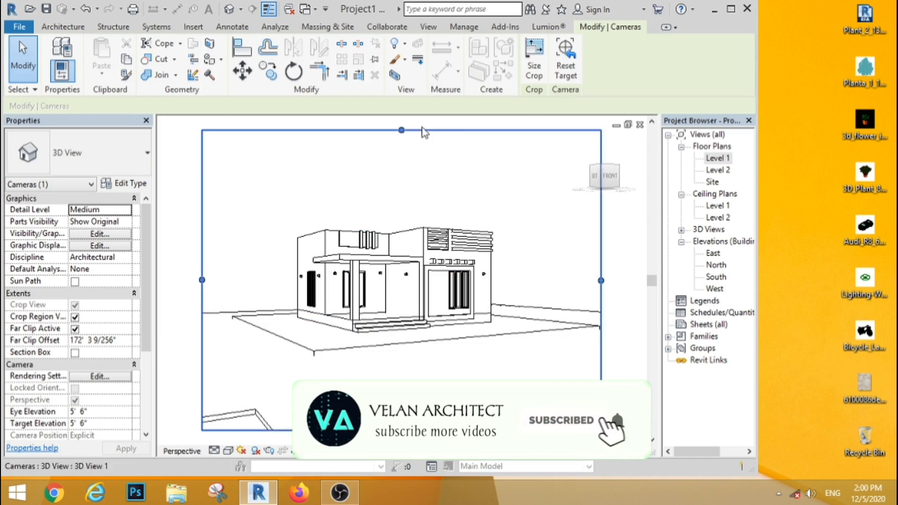
Tighten the camera view's crop region above and below the house, maximize the Revit window and raise the crop's upper edge slightly.
drag(402, 133, 401, 202)
drag(401, 429, 401, 405)
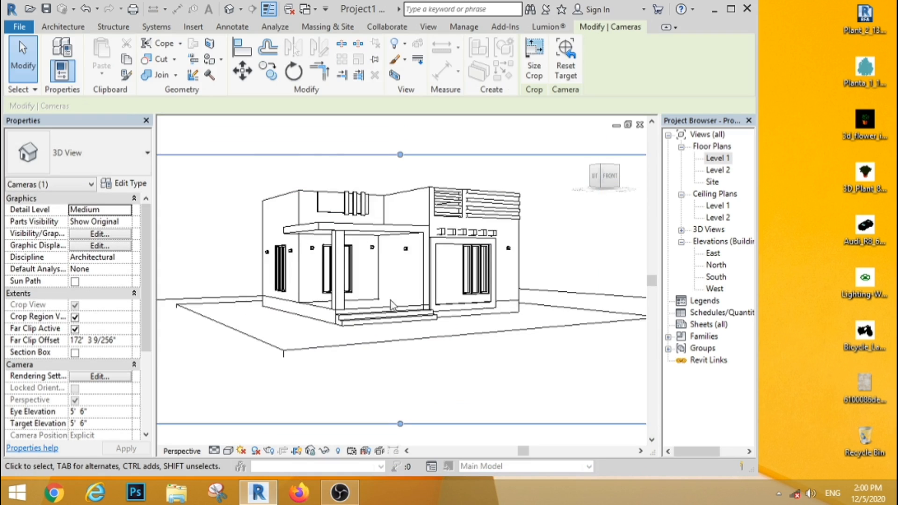
scroll(390, 286, down, 2)
click(599, 287)
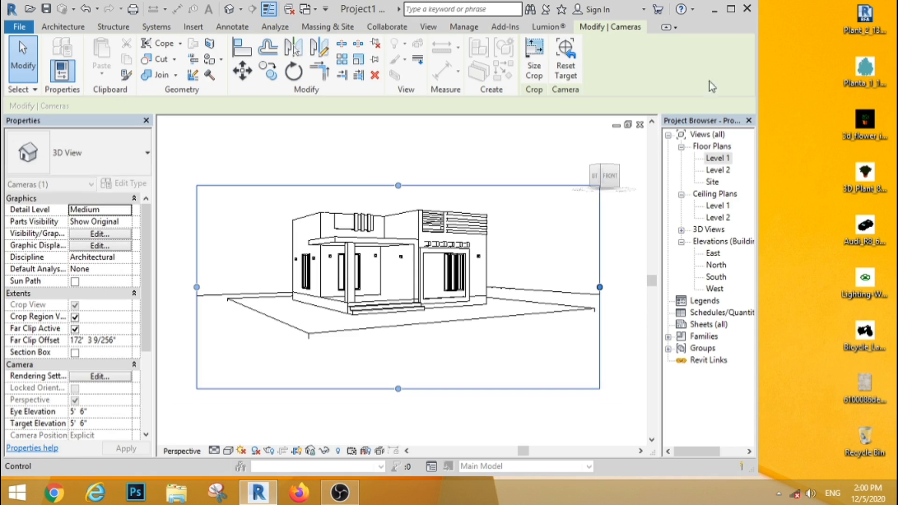
click(730, 8)
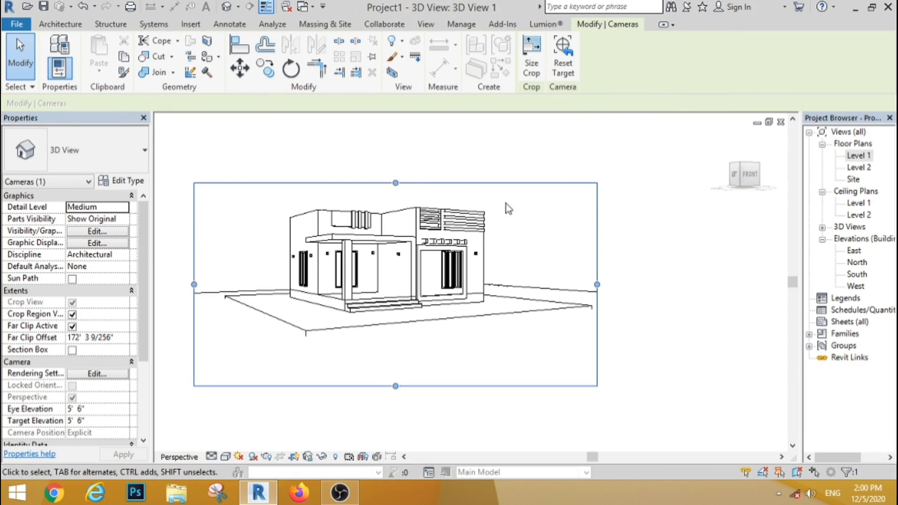
drag(395, 183, 398, 167)
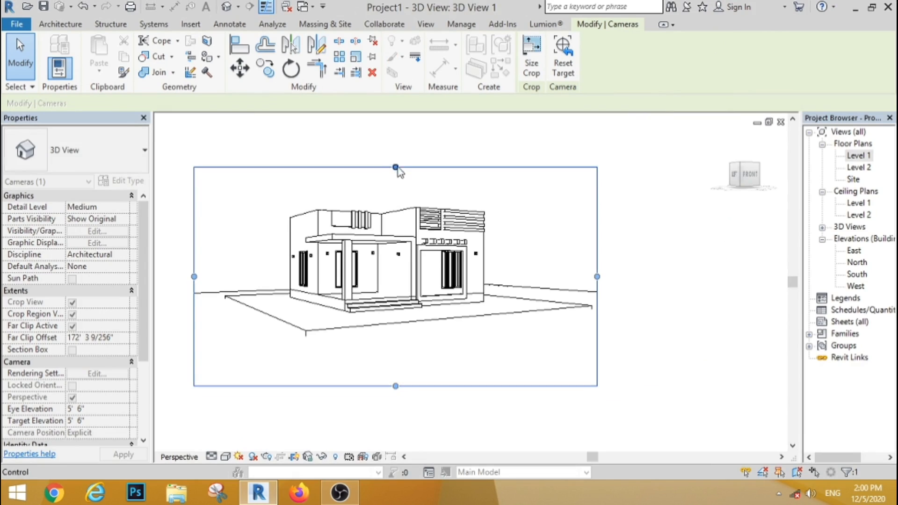
Shift the camera view's whole crop region to the right and slightly upward around the house, leaving it deselected.
scroll(308, 215, up, 3)
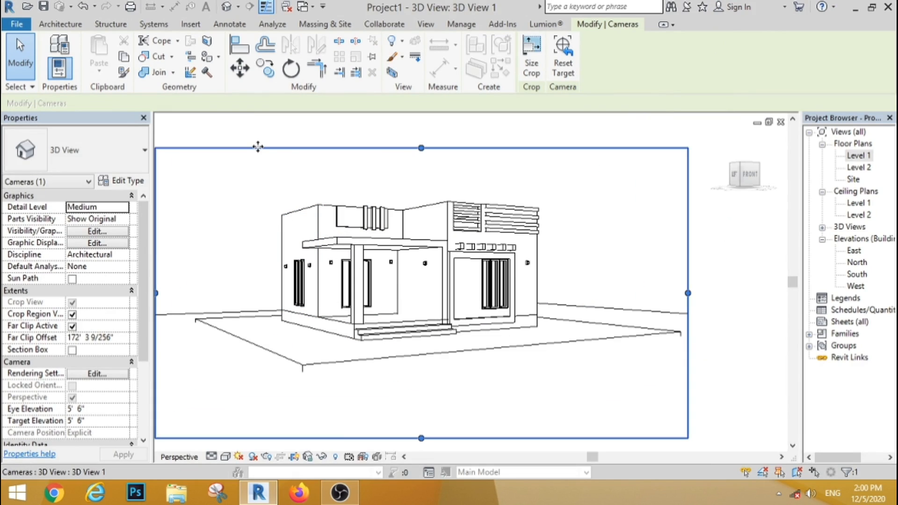
drag(259, 147, 336, 134)
click(305, 169)
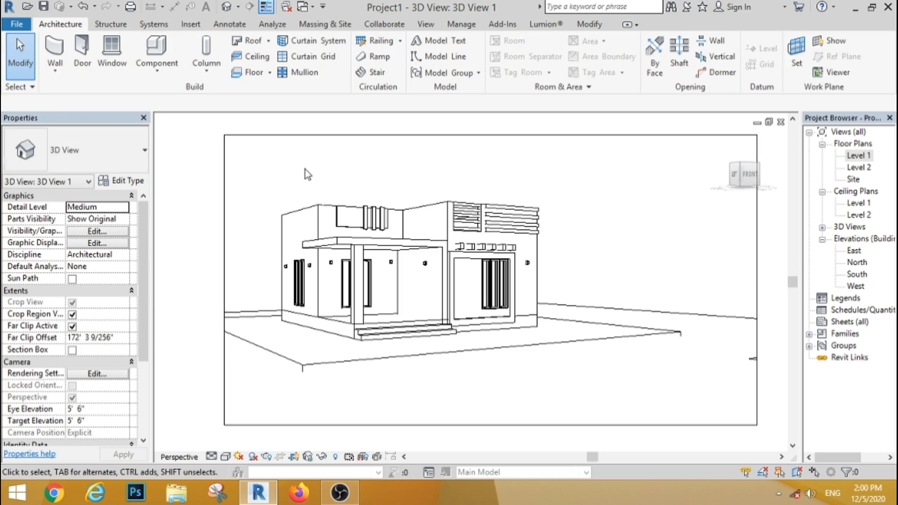
Open the rendering settings for the camera view and set Medium quality with Printer resolution at 150 DPI.
key(r)
key(r)
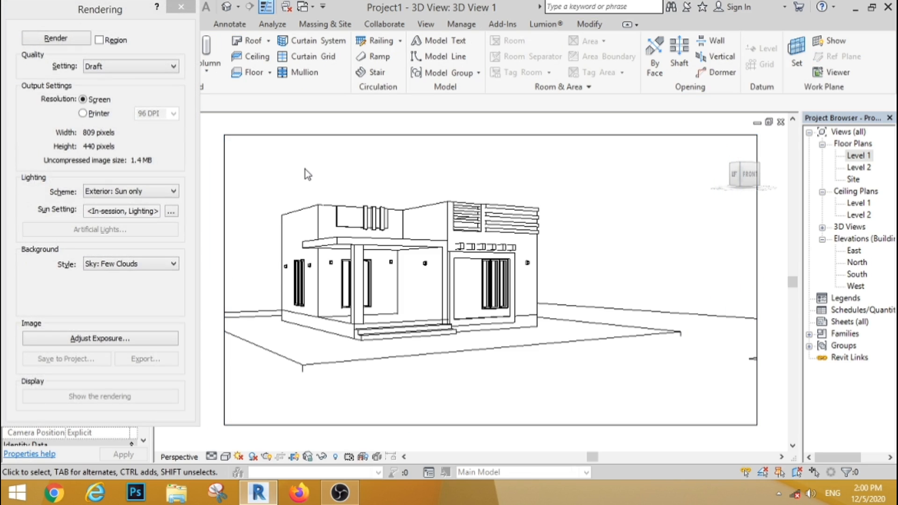
click(100, 66)
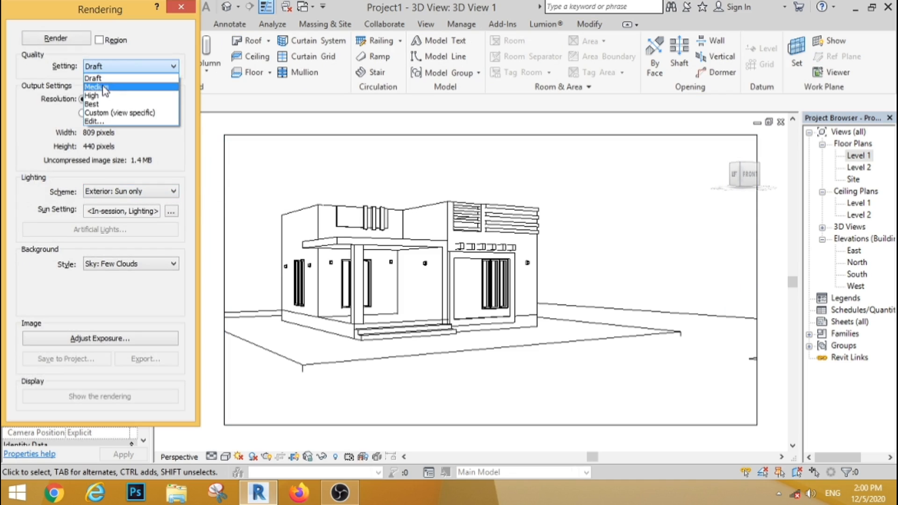
click(98, 82)
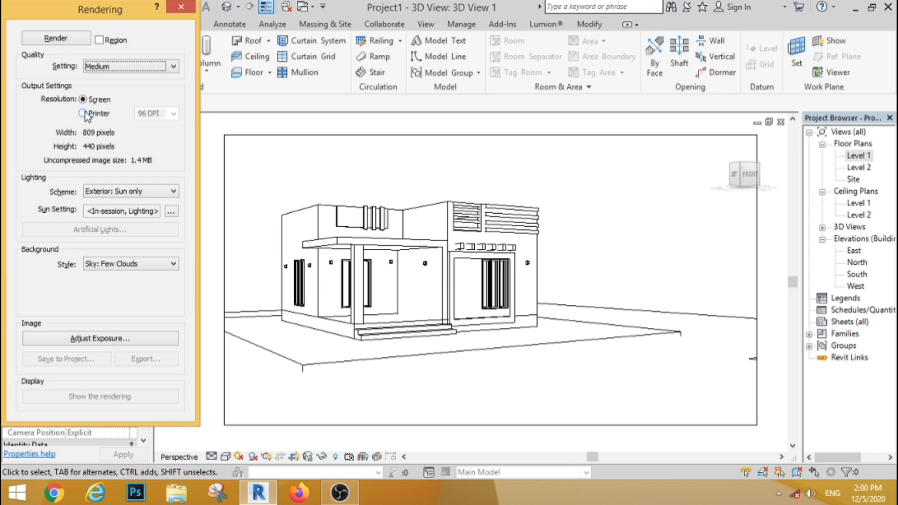
click(84, 113)
Set the render lighting scheme to Interior: Sun and Artificial and apply a Still solar study as the sun setting.
click(151, 193)
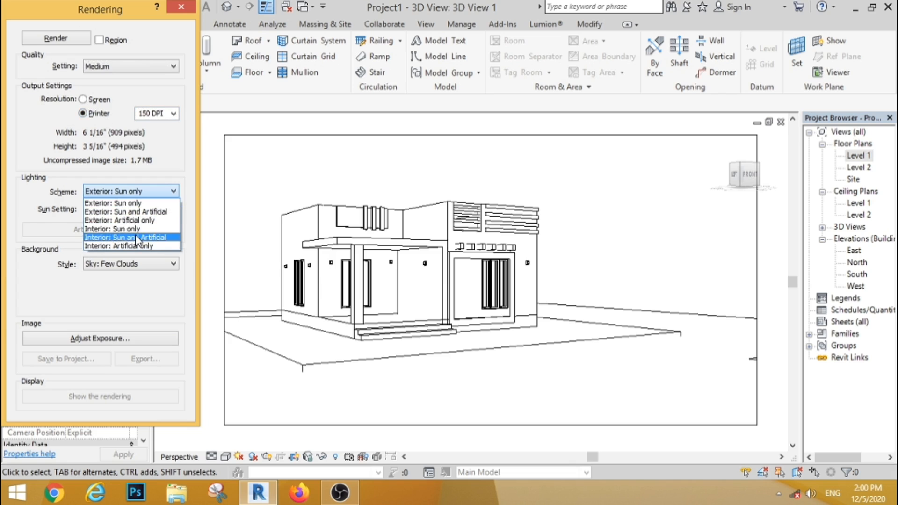
click(137, 237)
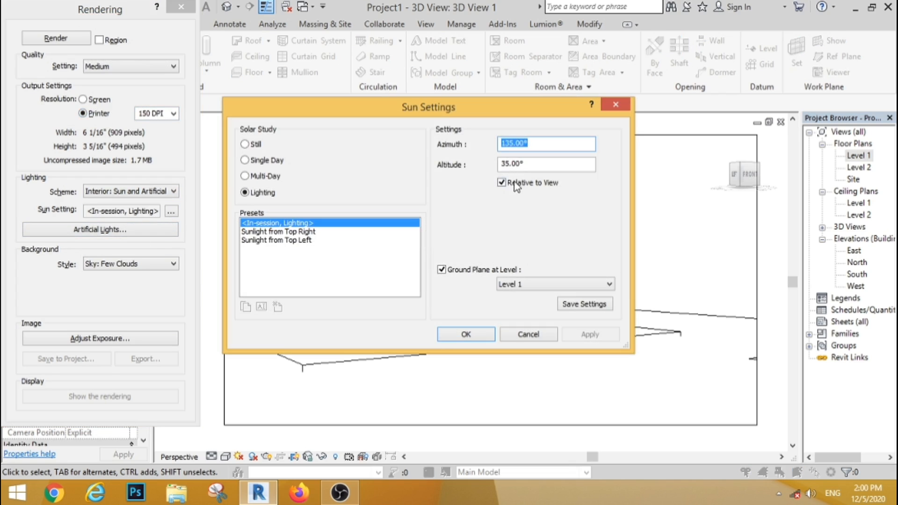
click(261, 146)
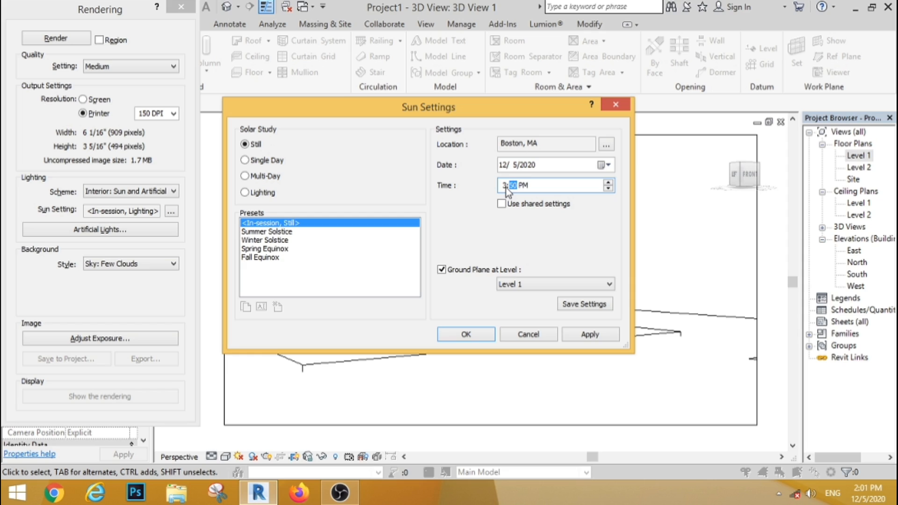
click(590, 334)
click(466, 334)
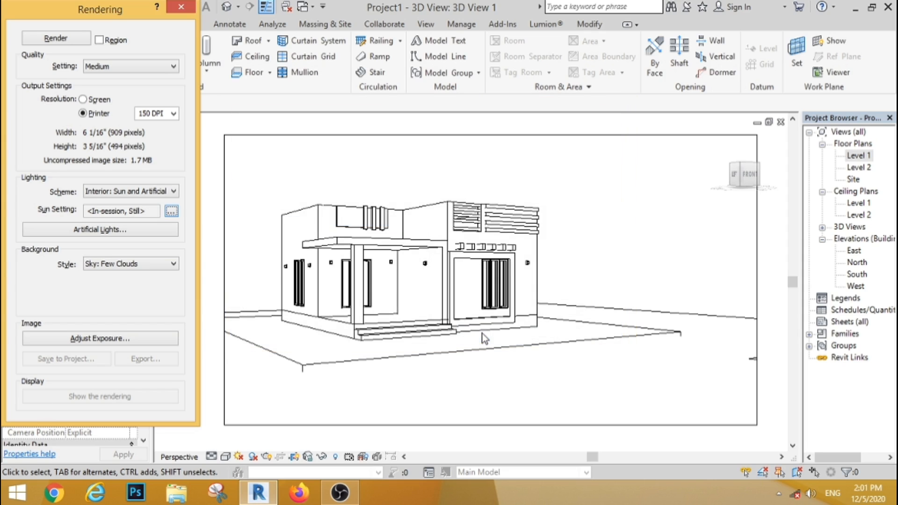
Keep Sky: Few Clouds as the background style and start rendering the camera view.
click(145, 264)
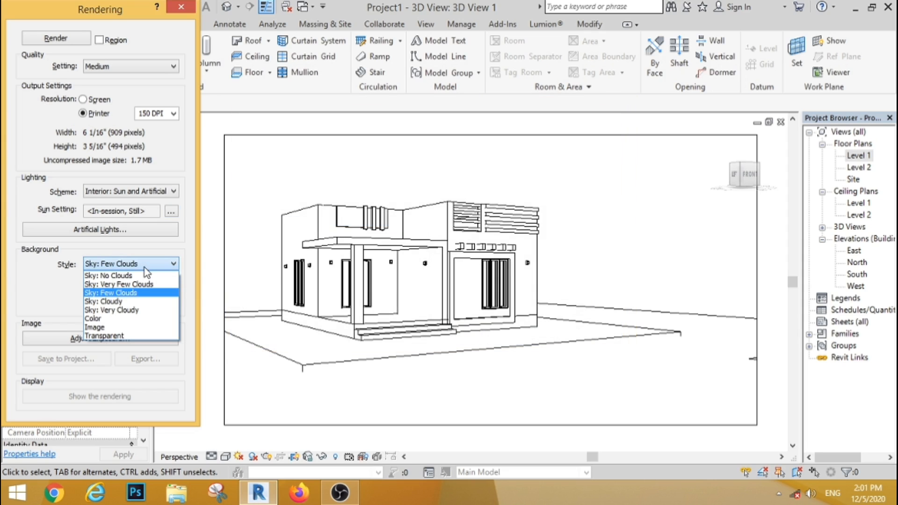
click(145, 267)
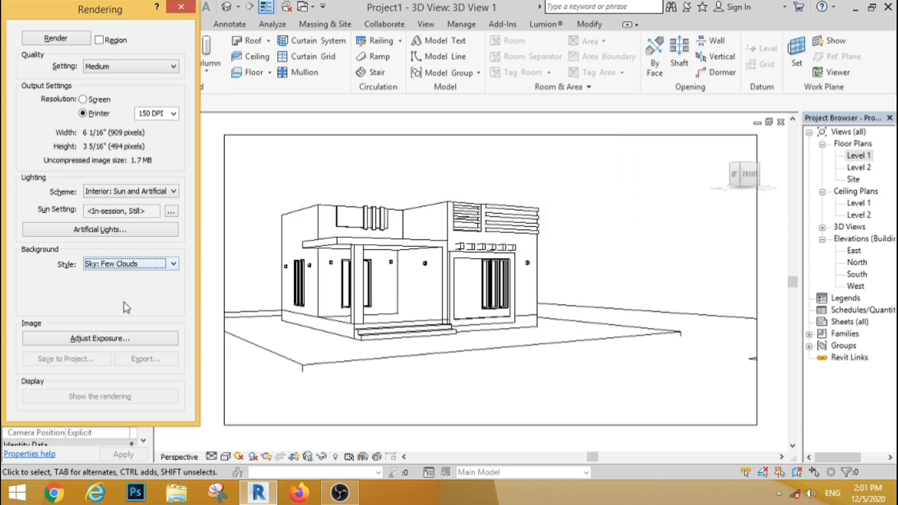
click(44, 41)
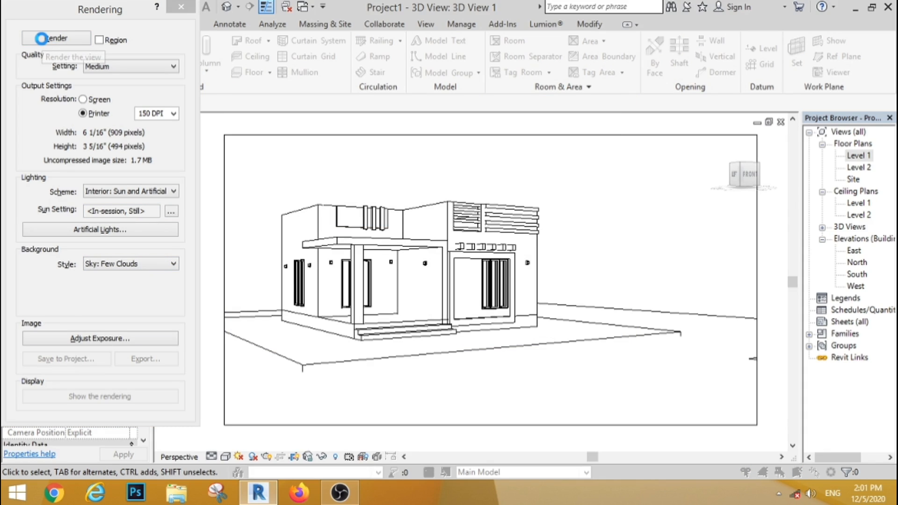